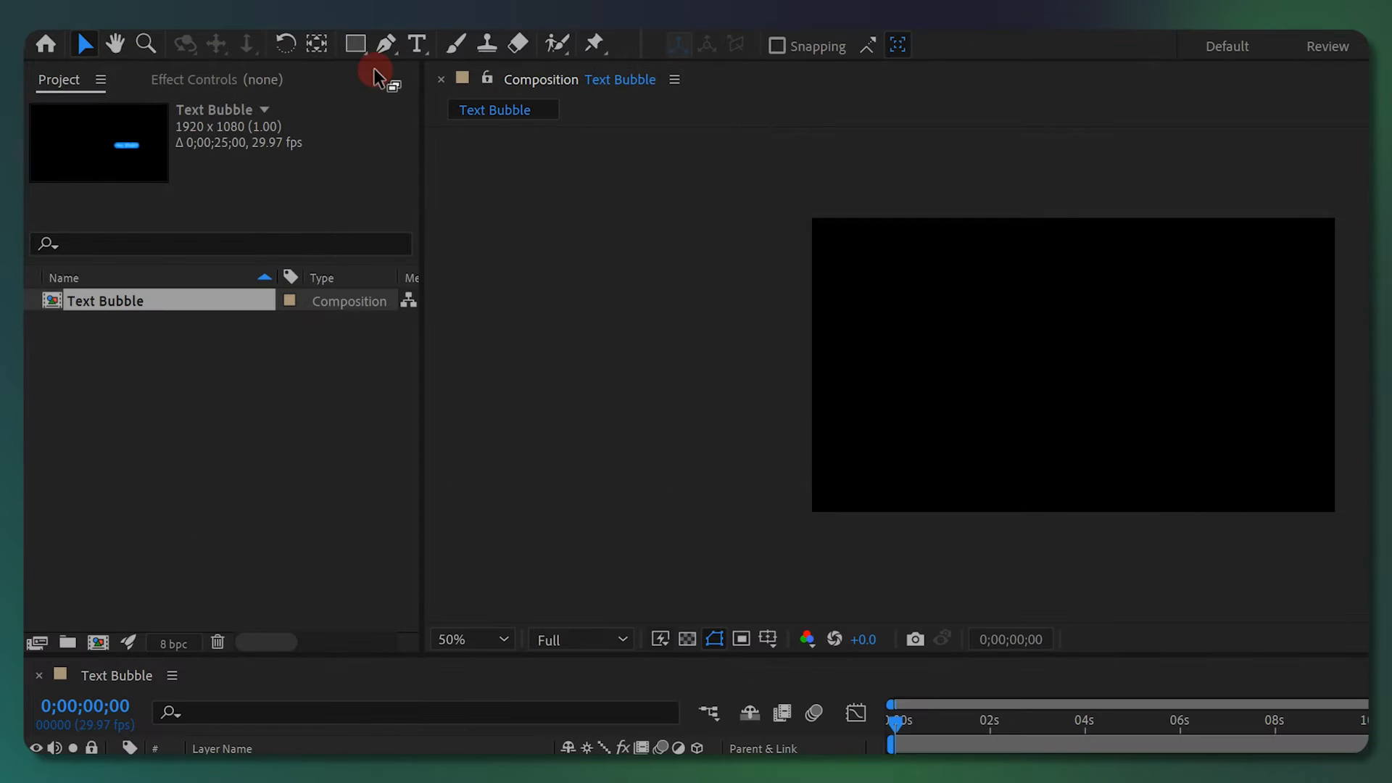
# Step: Draw a rounded rectangle about 568 by 134 px in the composition's lower right area and give it the fill color #1989FF
pyautogui.moveTo(367, 42); pyautogui.dragTo(446, 72)
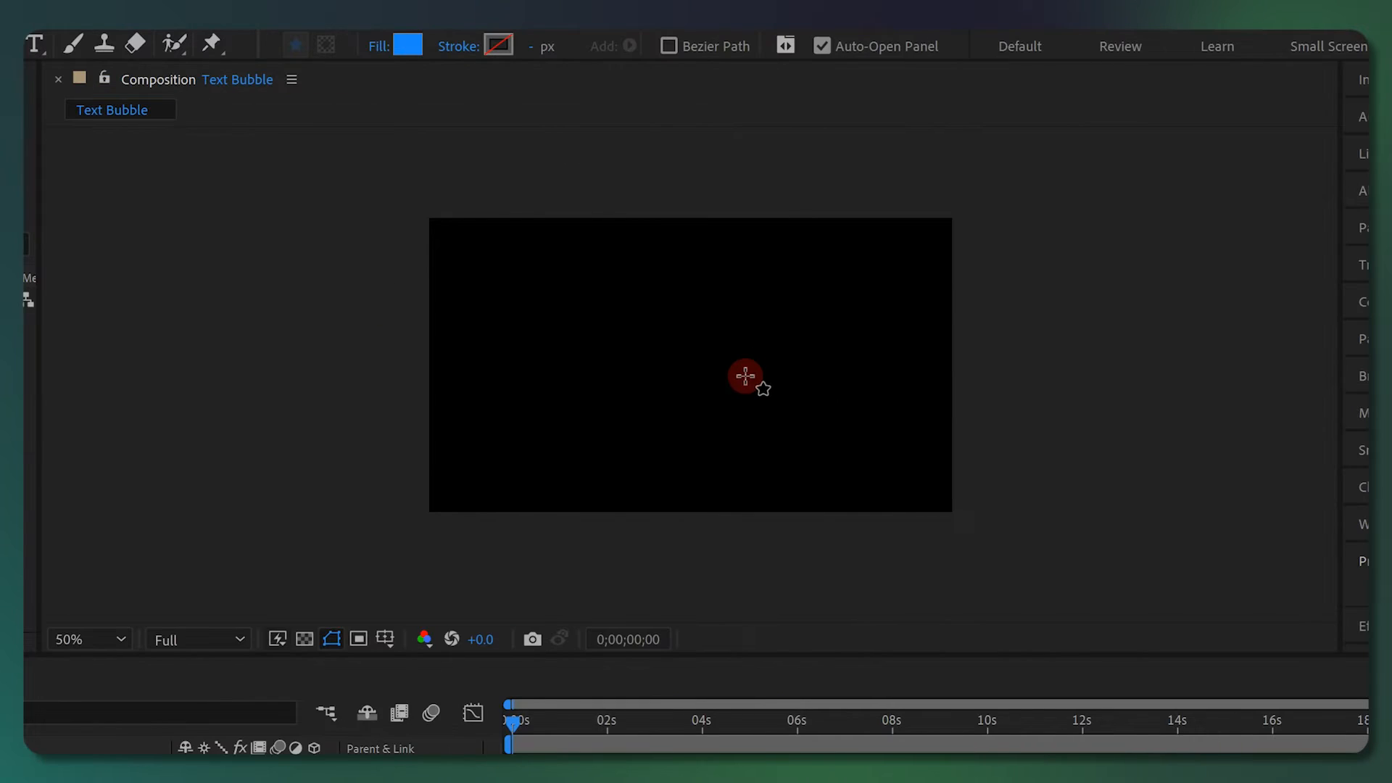
pyautogui.moveTo(687, 381); pyautogui.dragTo(841, 417)
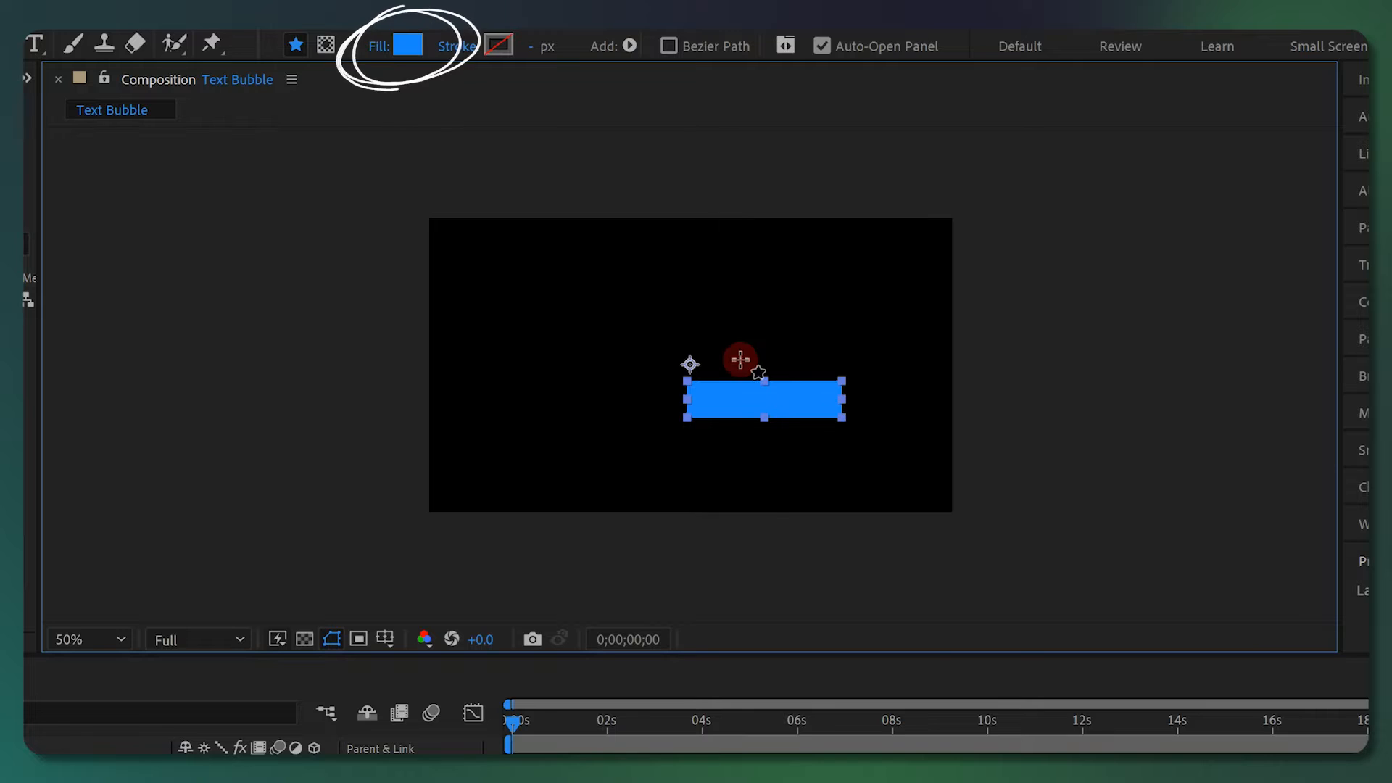
pyautogui.click(403, 43)
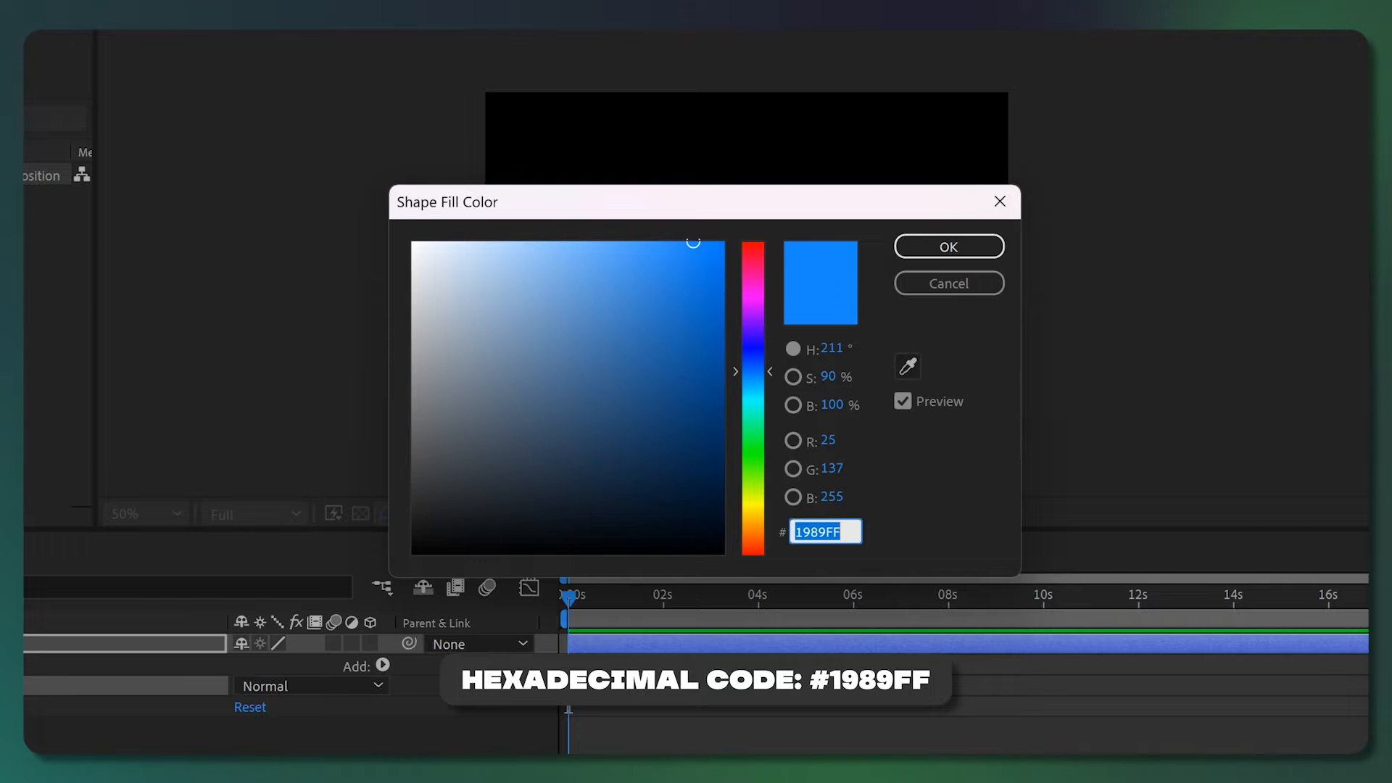
pyautogui.click(924, 249)
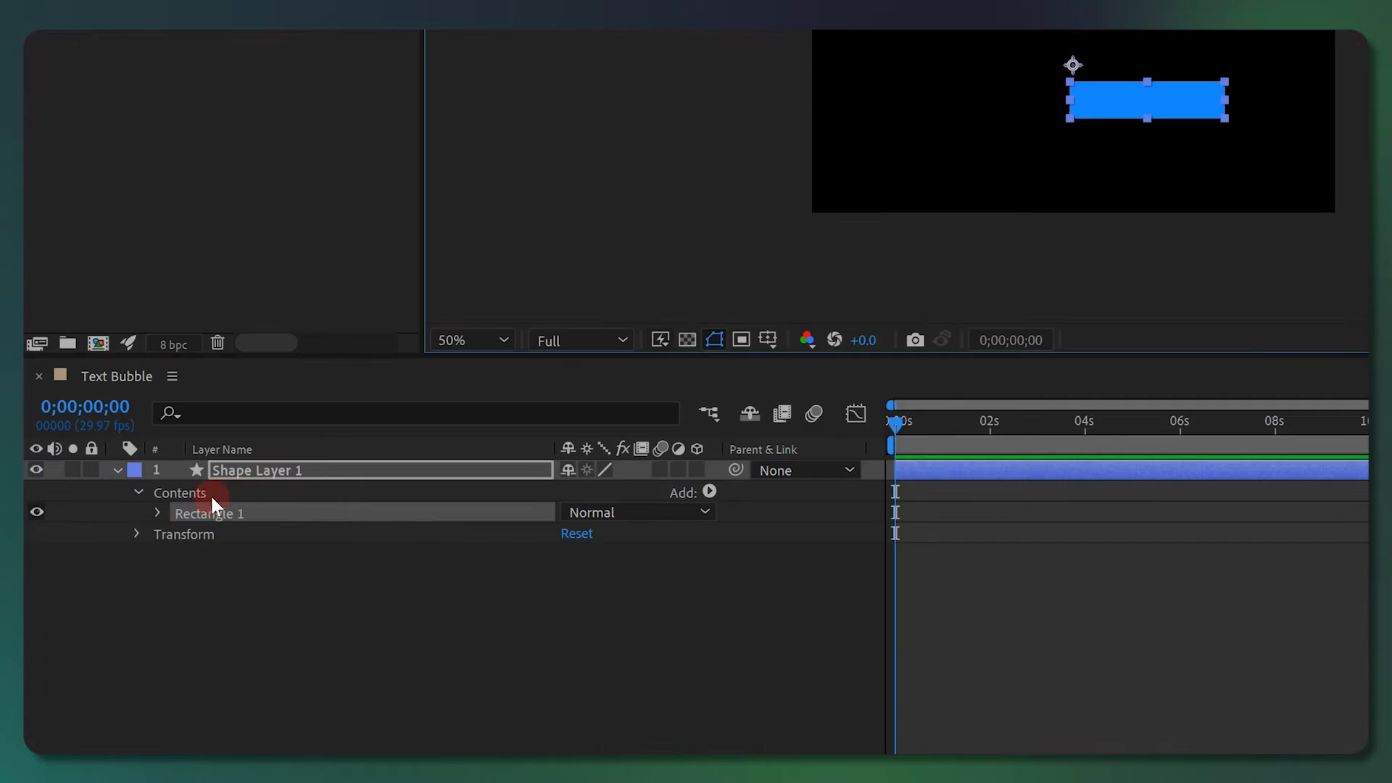
# Step: Set the roundness of the blue rectangle's path to 50
pyautogui.click(158, 513)
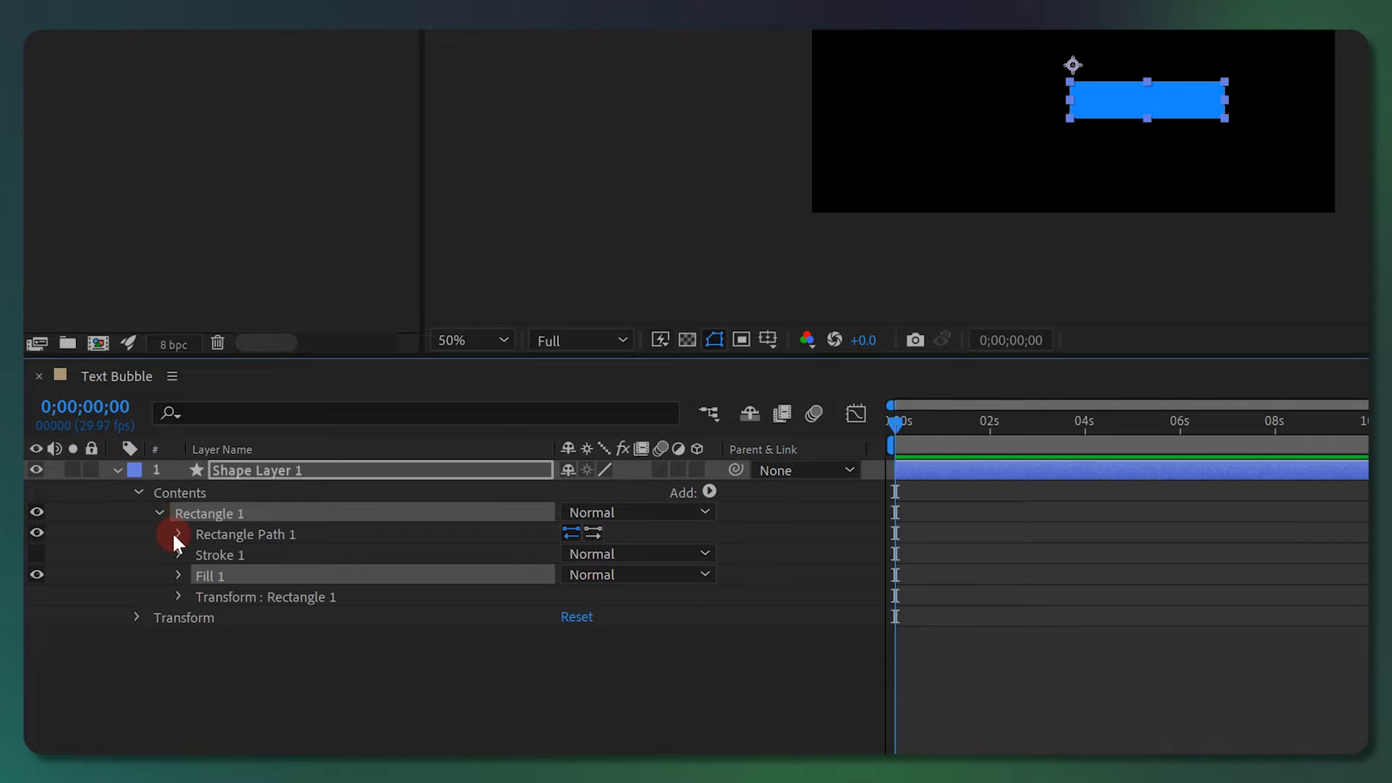
pyautogui.click(178, 534)
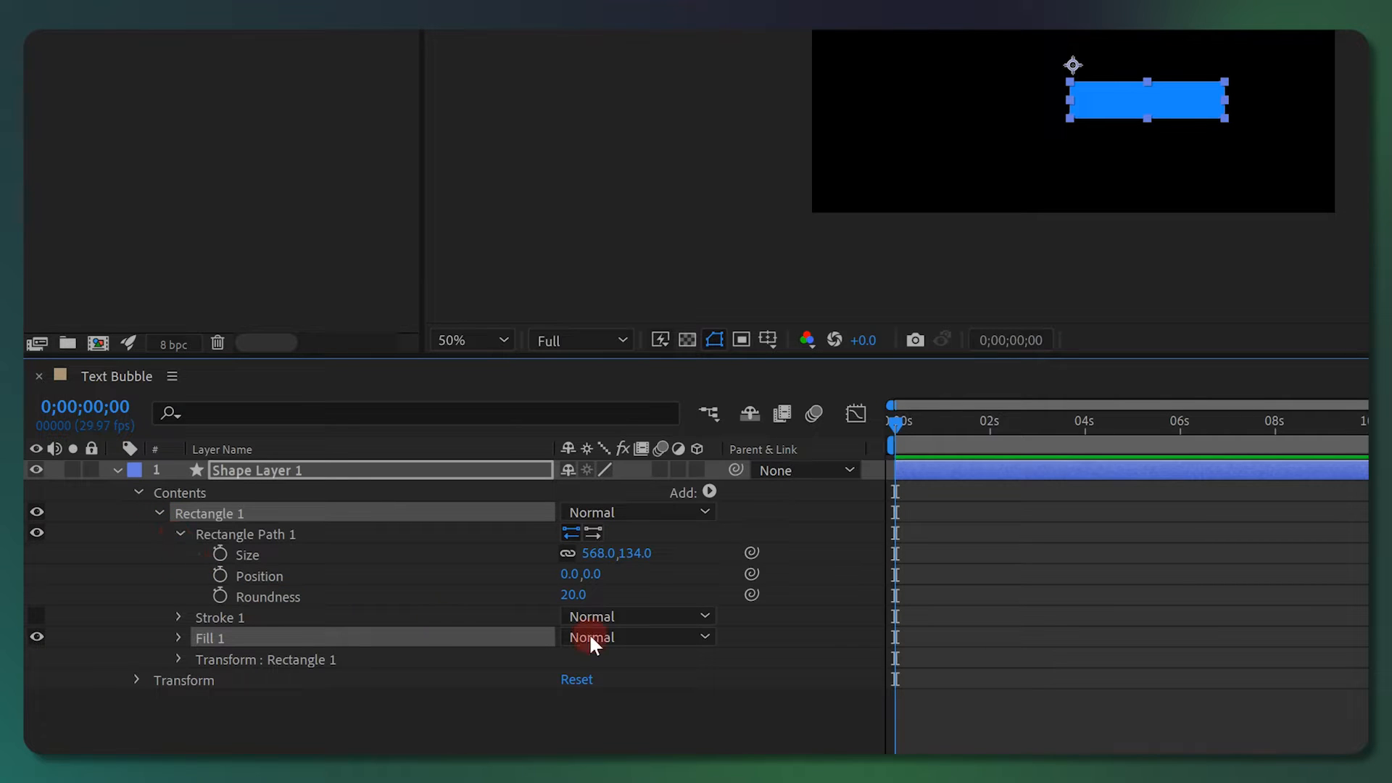
pyautogui.click(573, 594)
pyautogui.write('50')
pyautogui.press('Return')
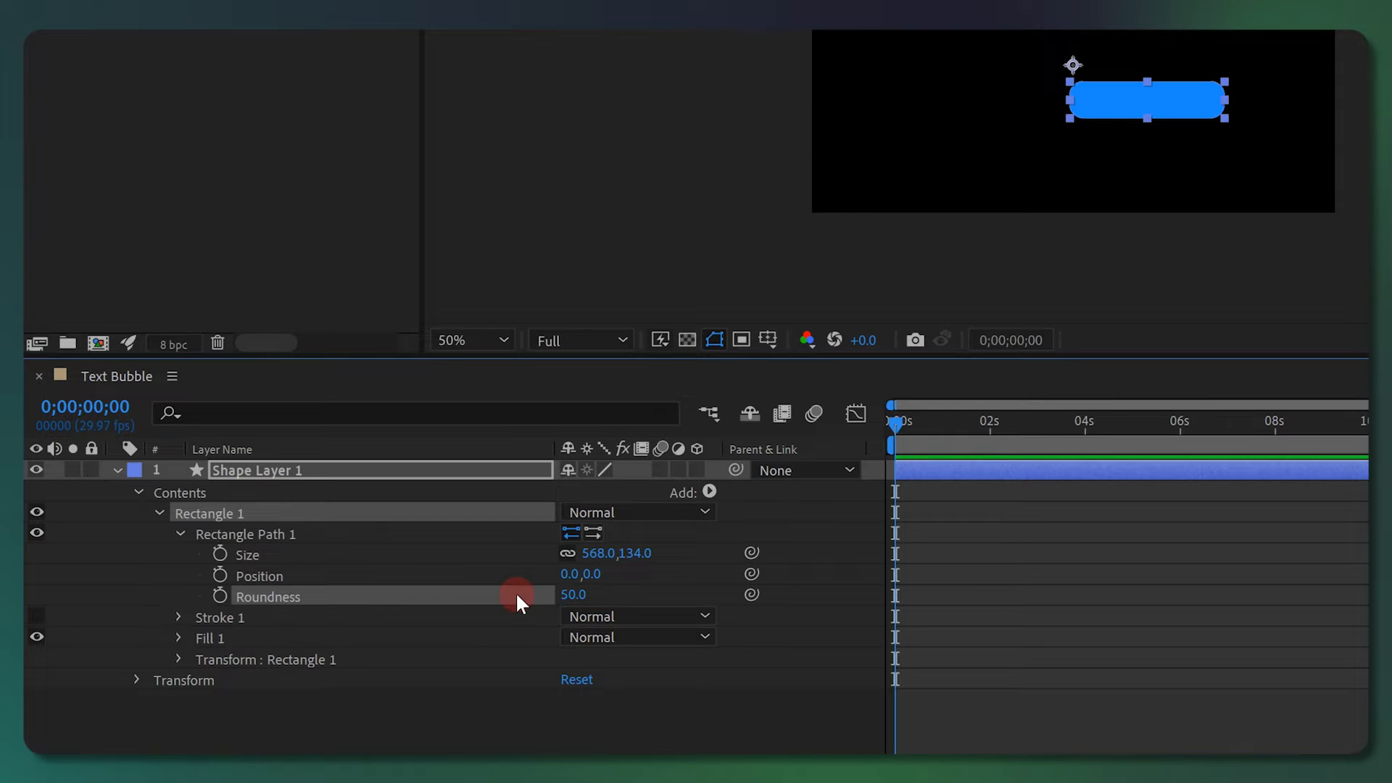
# Step: Rename the blue rectangle's shape layer to "Text Bubble"
pyautogui.click(346, 470)
pyautogui.press('Return')
pyautogui.write('Text Bubble')
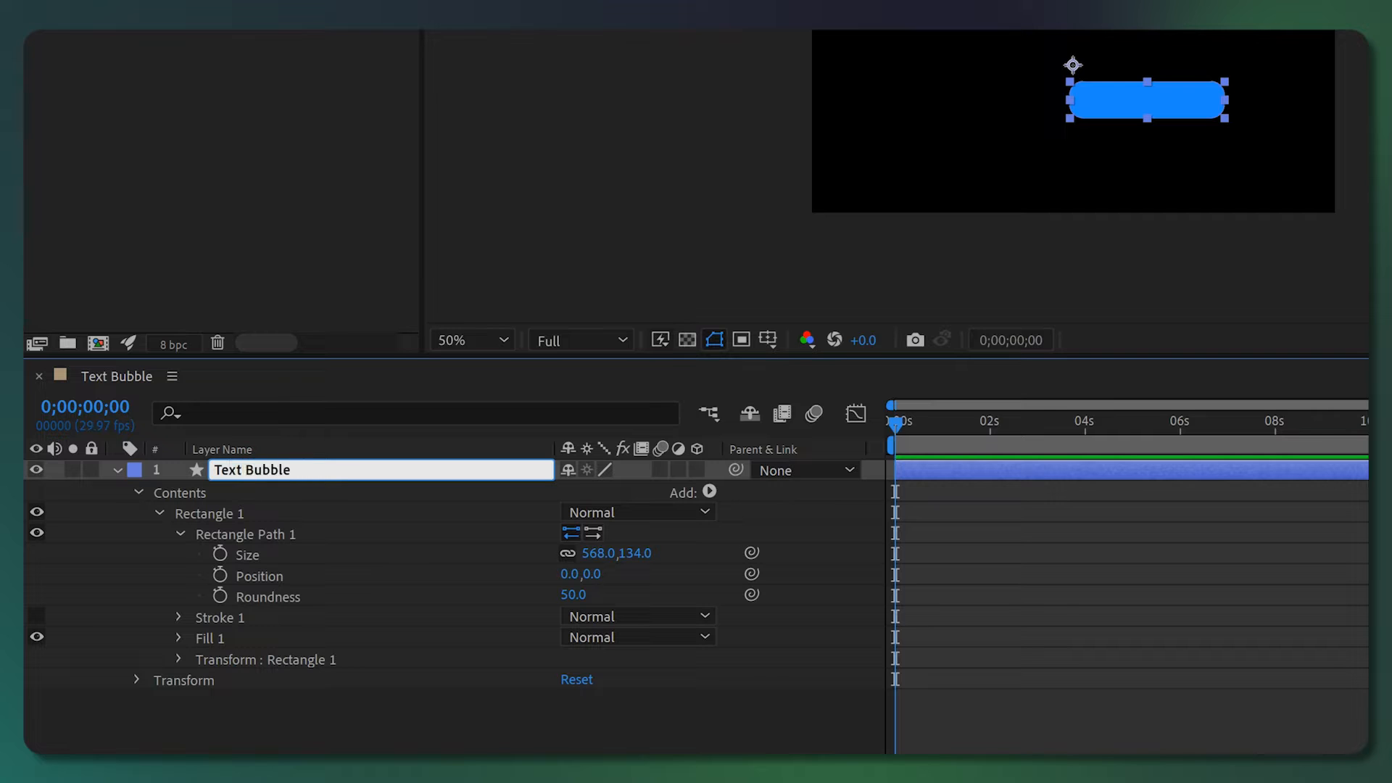
pyautogui.press('Return')
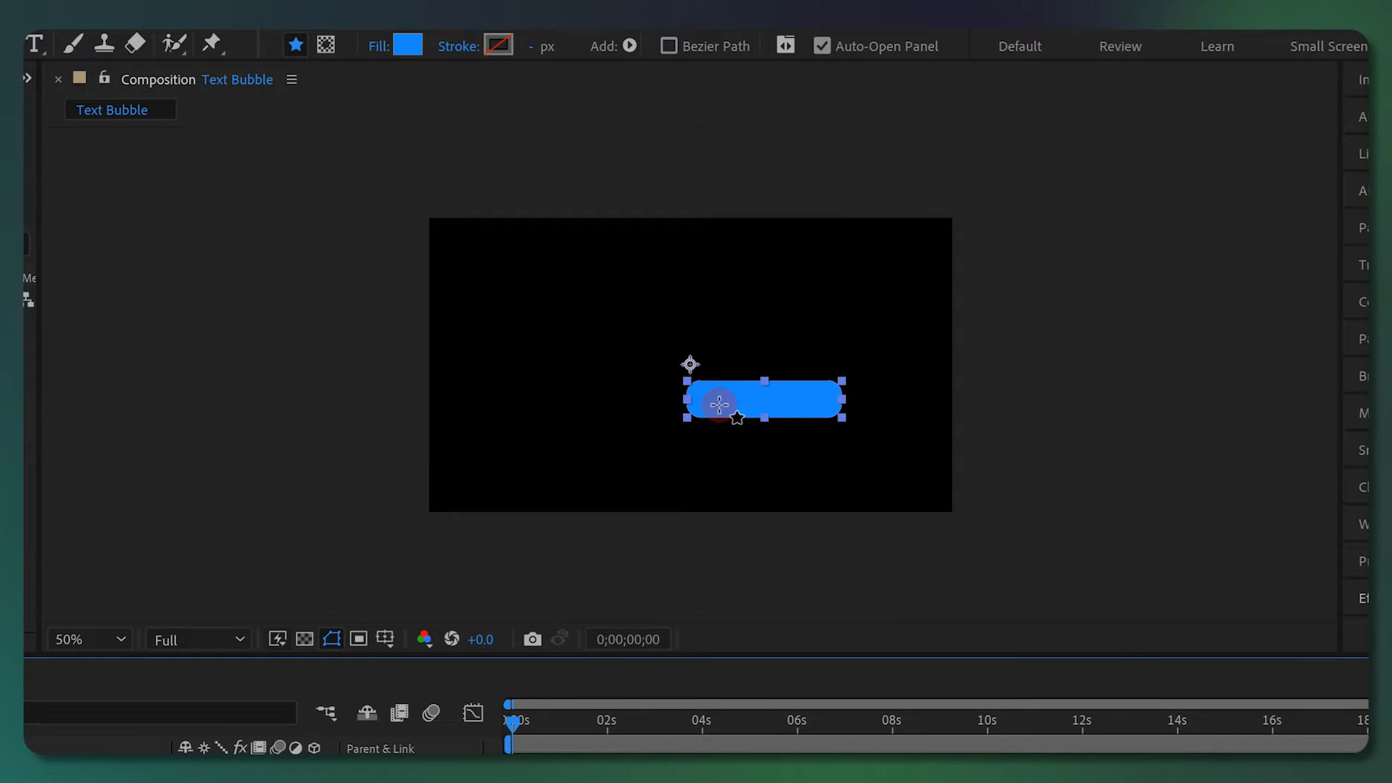
# Step: Add the text "Hello Everyone!" over the blue bubble and rename its layer to "My Text"
pyautogui.hotkey('ctrl', 't')
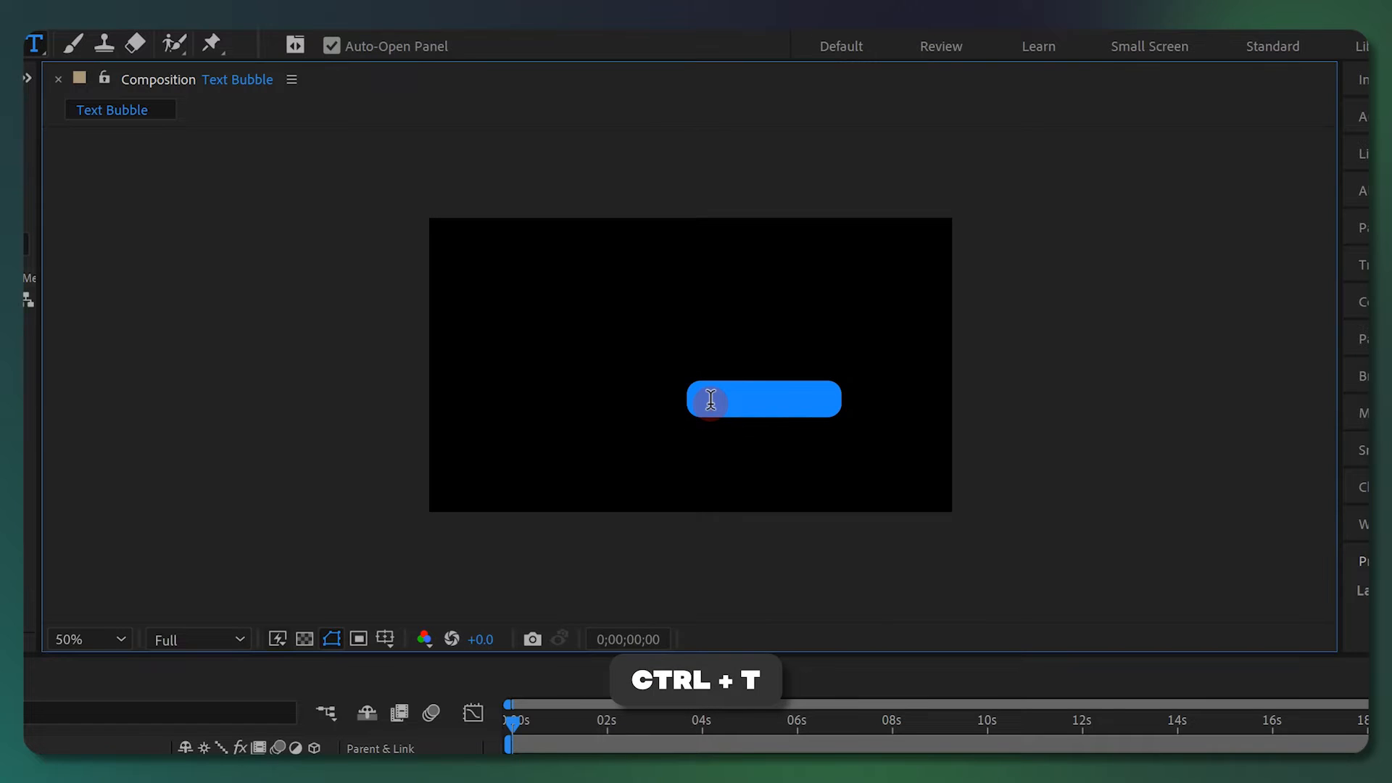
pyautogui.click(711, 399)
pyautogui.write('Hello Everyone!')
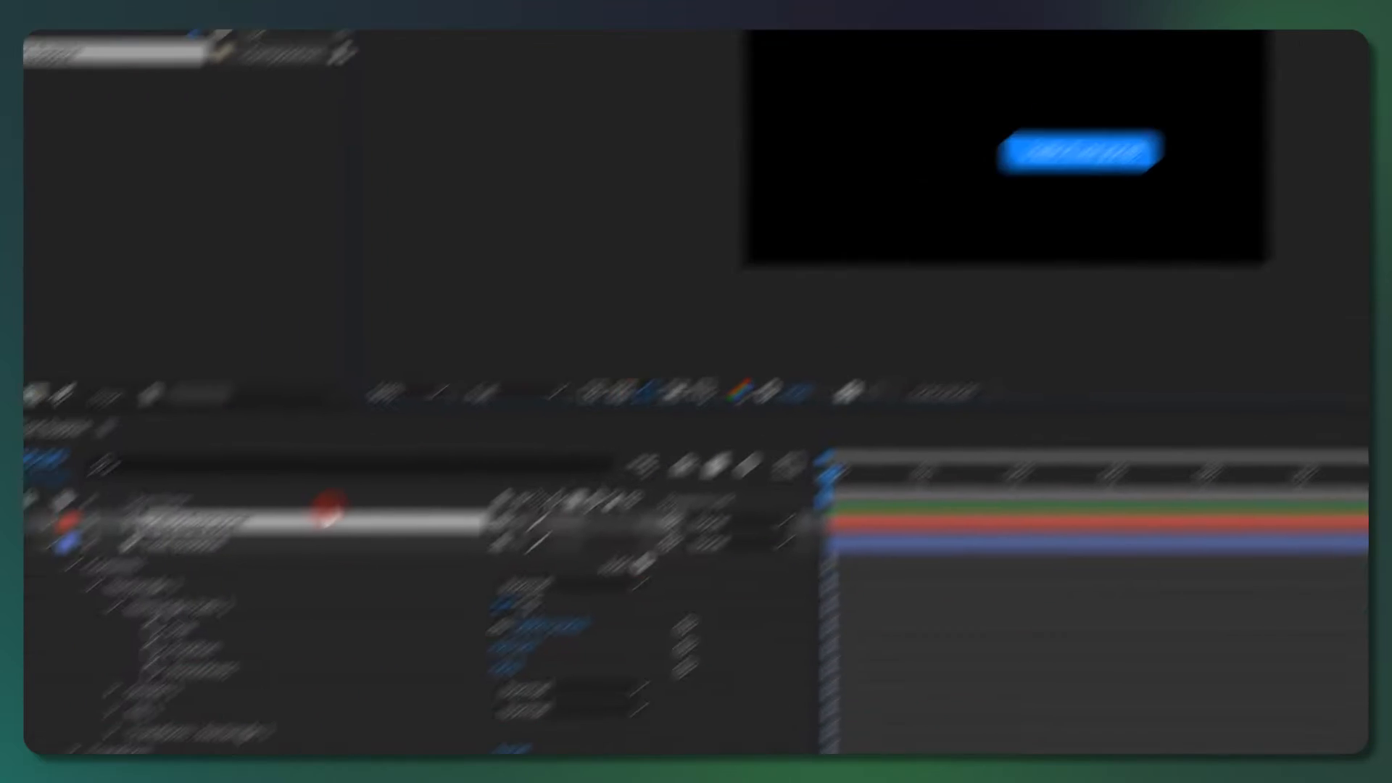
pyautogui.press('Return')
pyautogui.write('My Text')
pyautogui.press('Return')
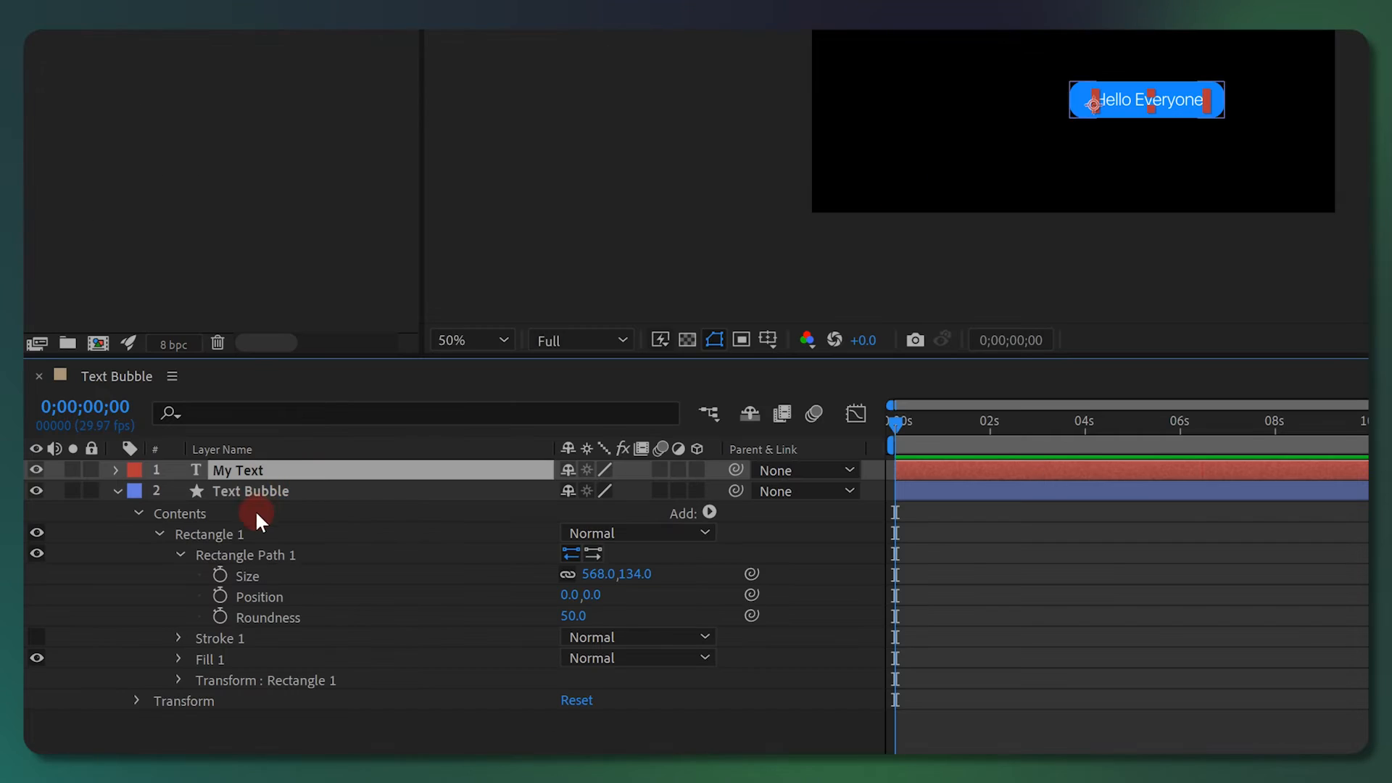
# Step: Add an expression to the rectangle path's Size that begins with x = thisComp.layer("My Text")
pyautogui.keyDown('alt'); pyautogui.click(220, 574); pyautogui.keyUp('alt')
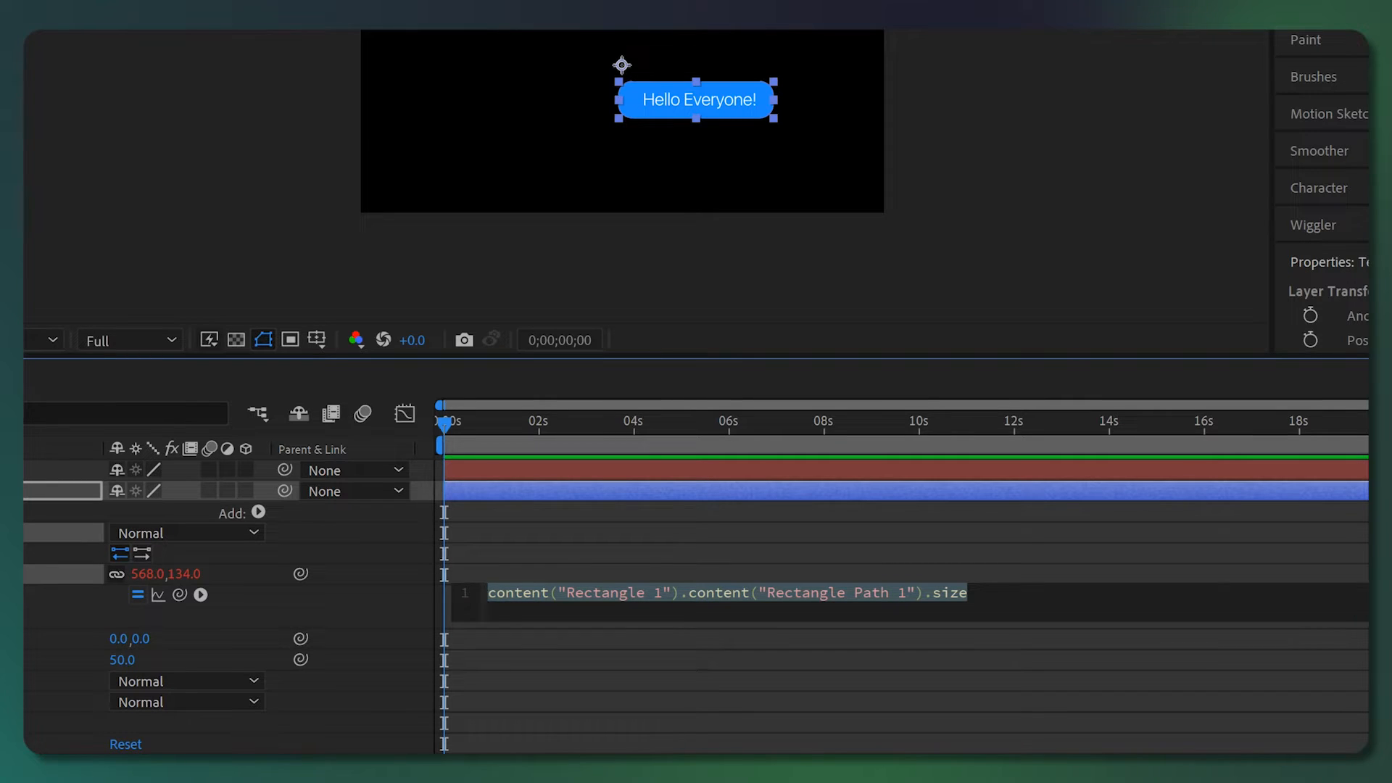
pyautogui.write('x =')
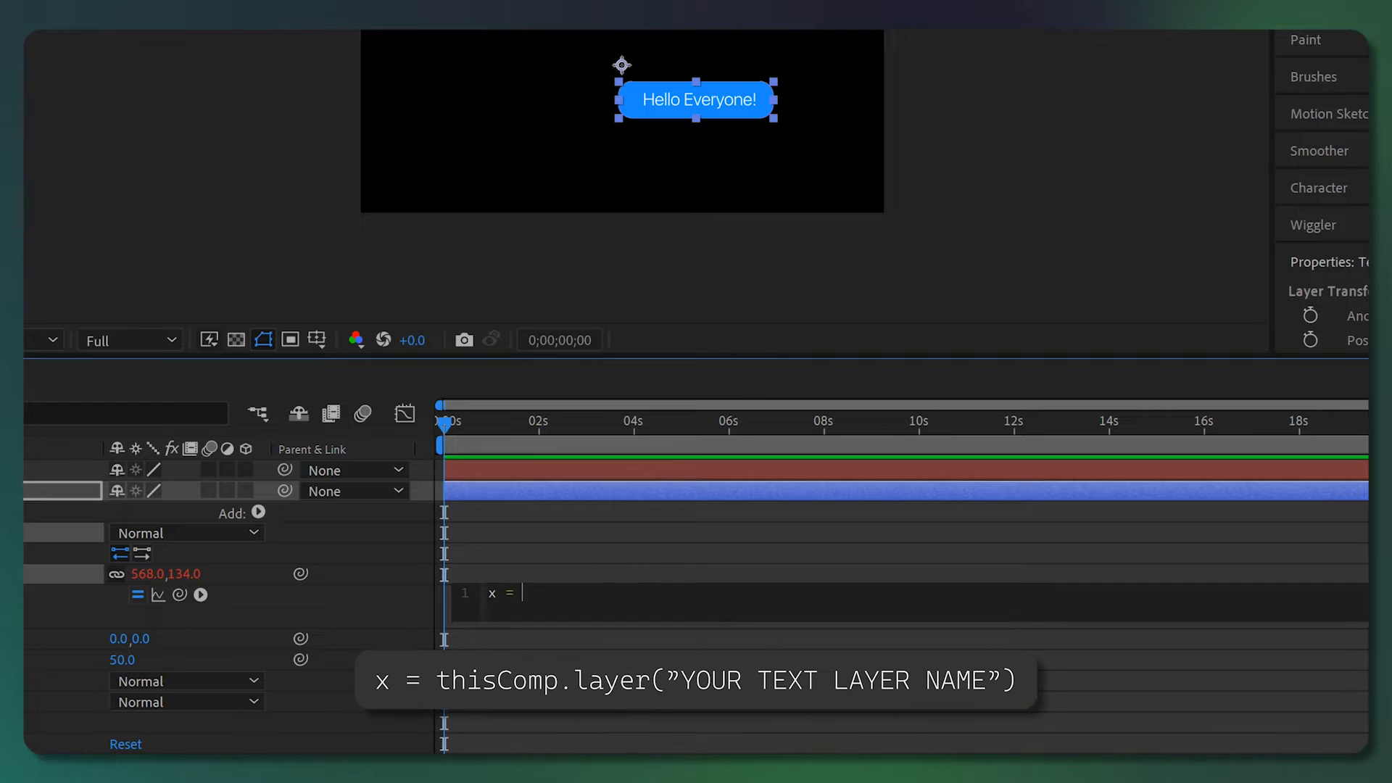
pyautogui.write(' thisComp.lay')
pyautogui.press('Return')
pyautogui.write('"')
pyautogui.press('Return')
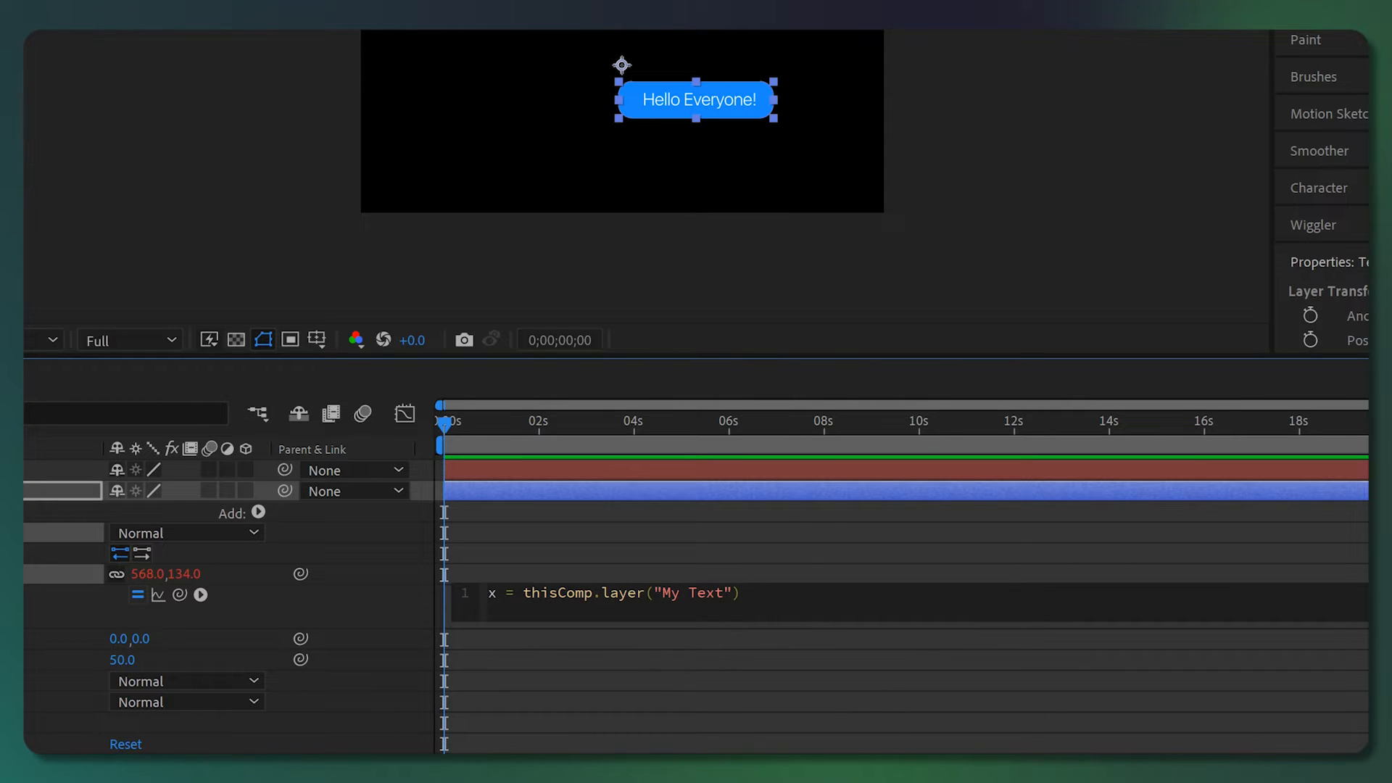
# Step: Add the line w = x.sourceRectAtTime().width; to the Size expression
pyautogui.press('End')
pyautogui.press('Return')
pyautogui.write('w = x.')
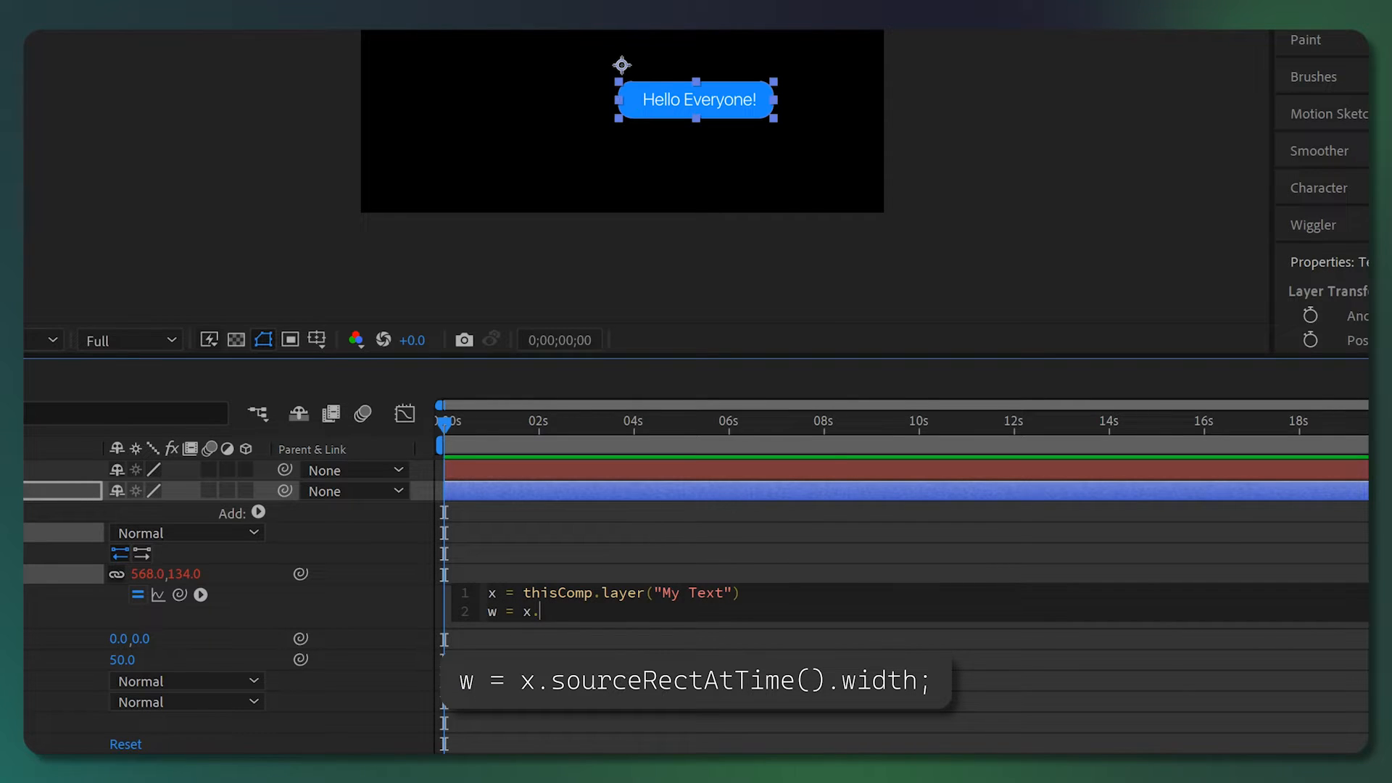
pyautogui.write('sourceRectAtTime()')
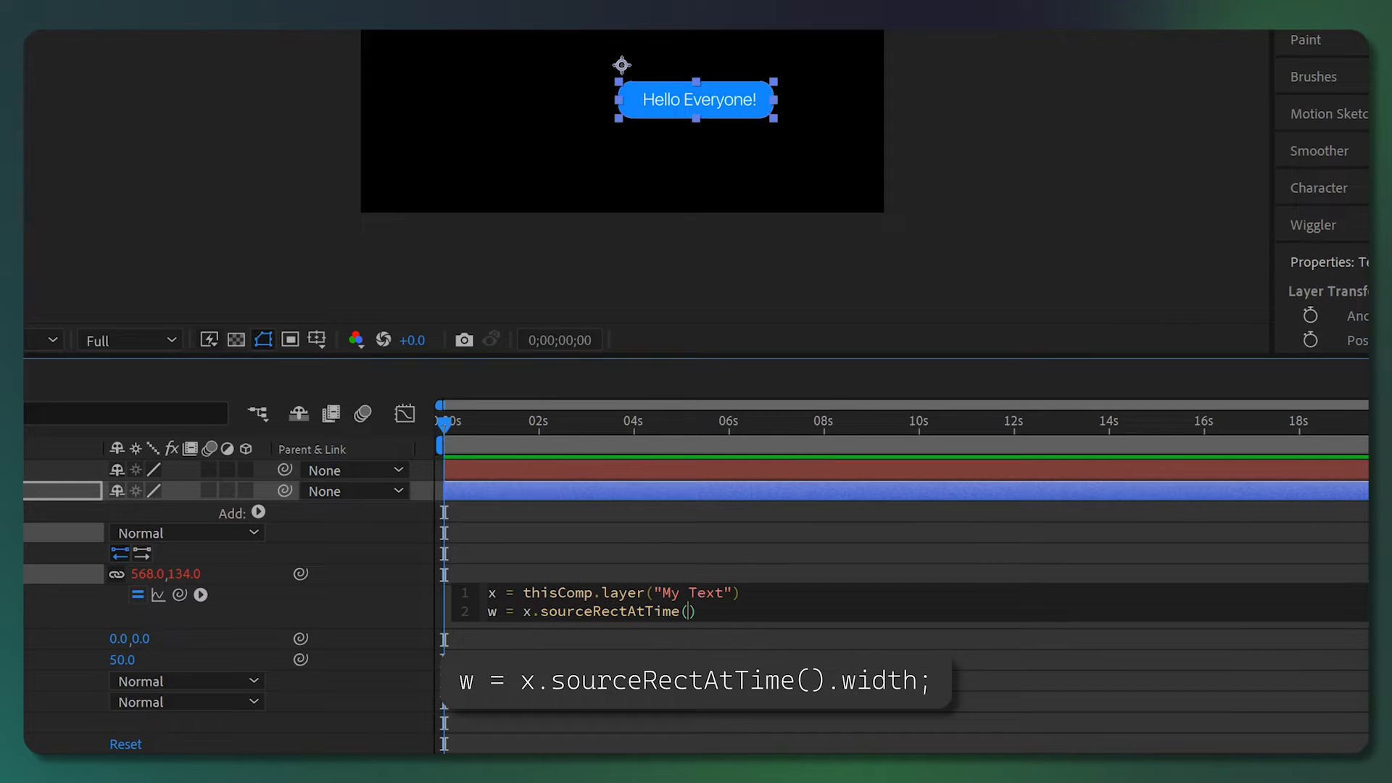
pyautogui.click(696, 611)
pyautogui.write('.width;')
pyautogui.press('Return')
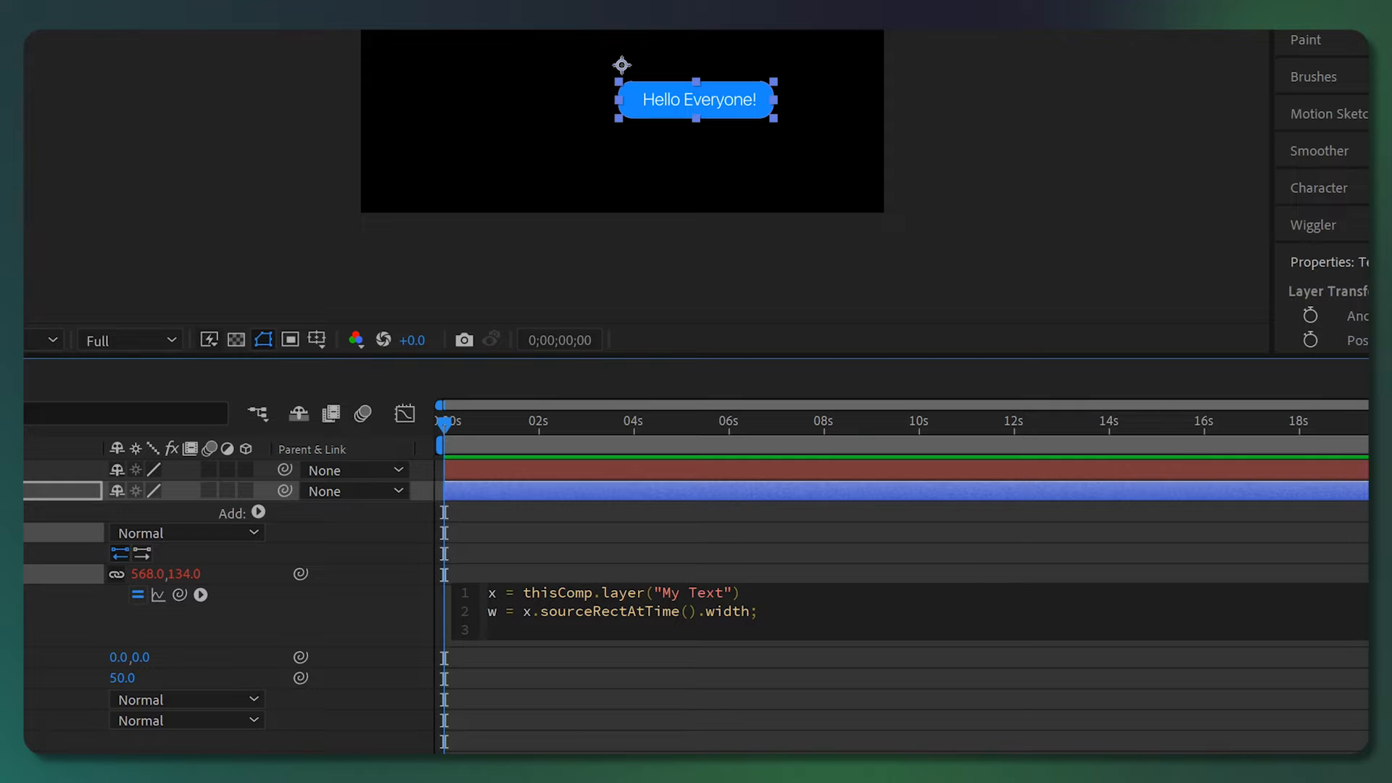
# Step: Complete the Size expression with the lines h = x.sourceRectAtTime().height; and [w, h], and apply it
pyautogui.write('h ')
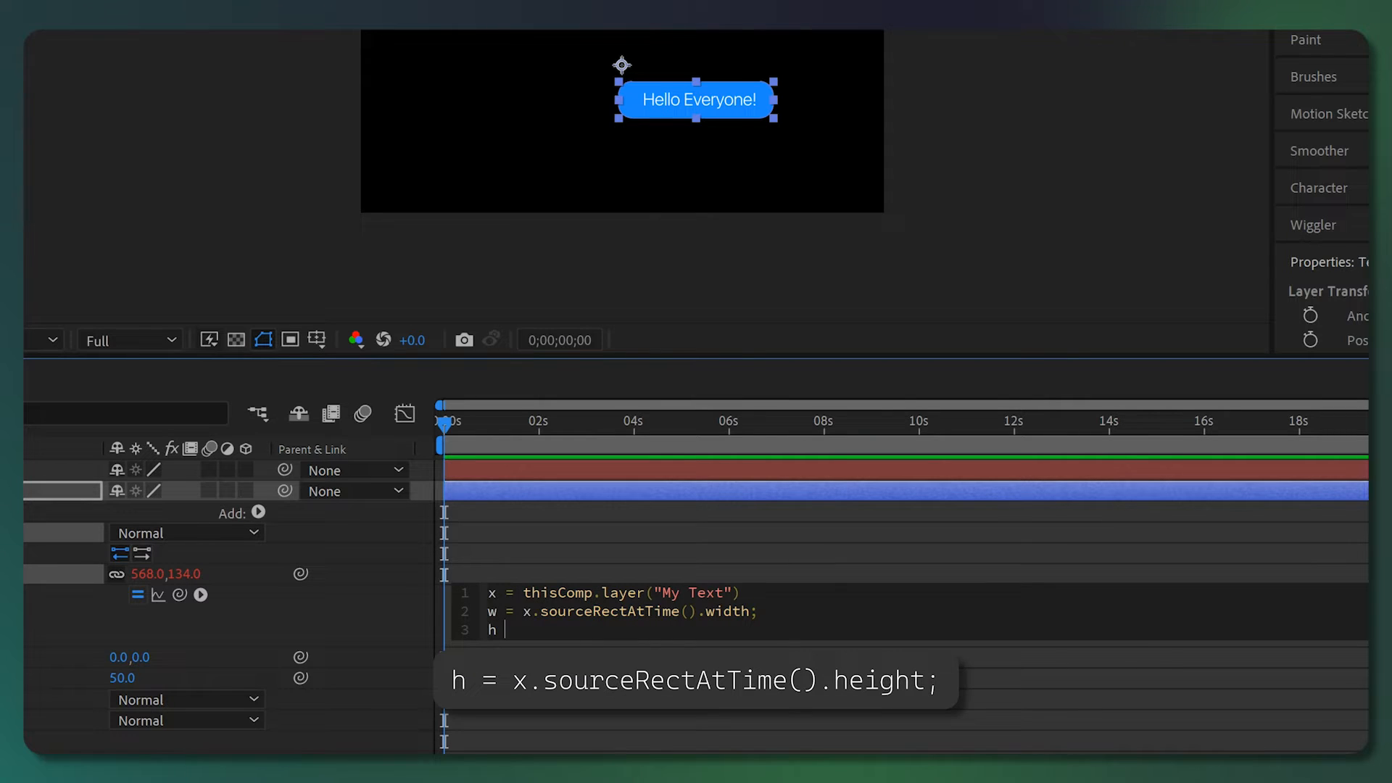
pyautogui.write('= x.sourcere')
pyautogui.press('Return')
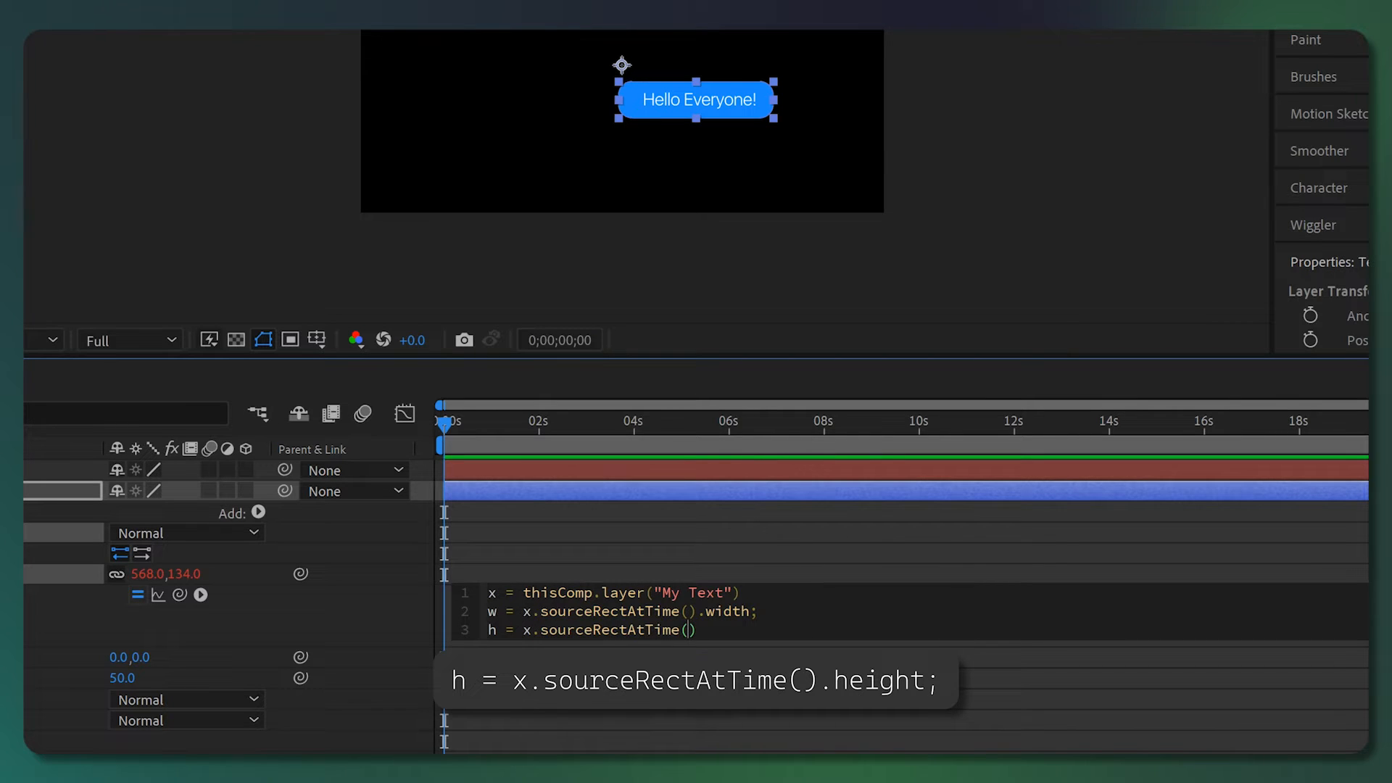
pyautogui.write('.height;')
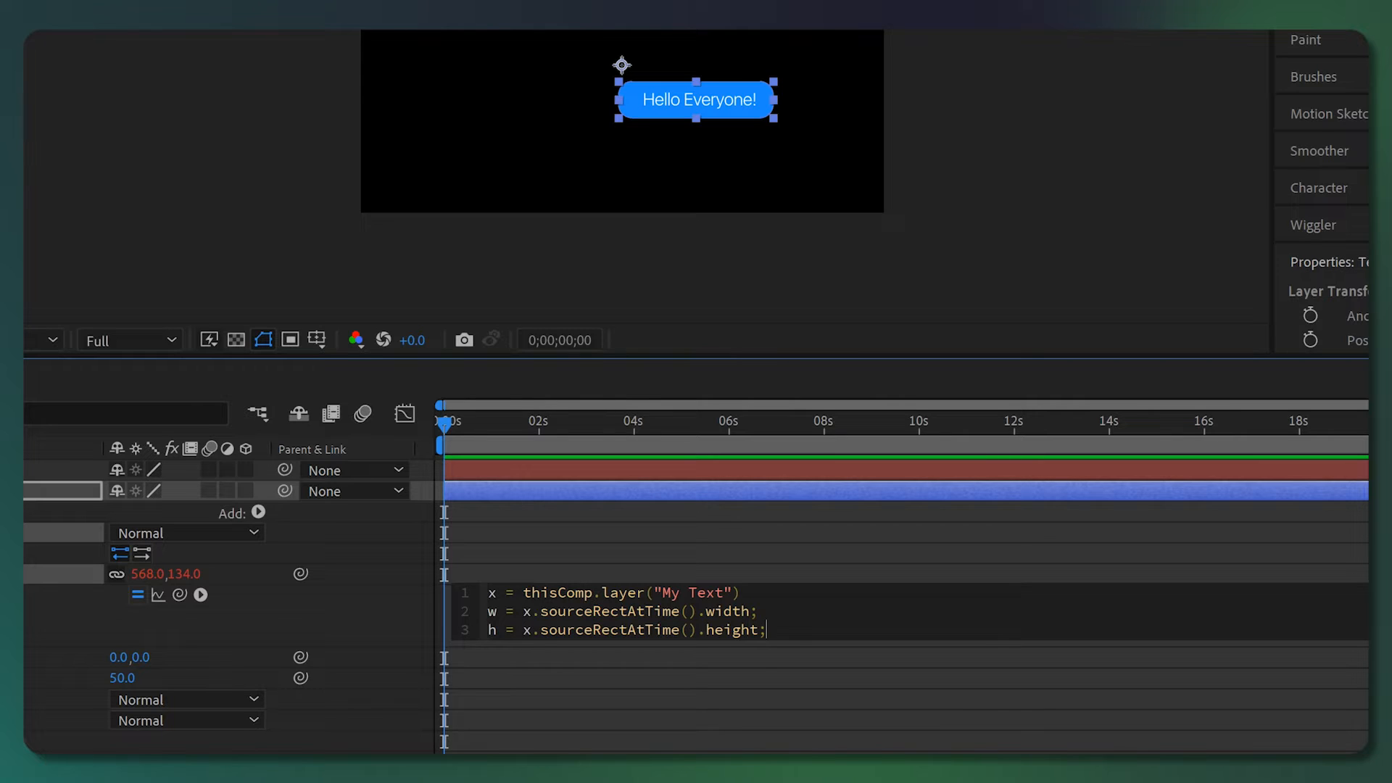
pyautogui.press('Return')
pyautogui.write('[w, h')
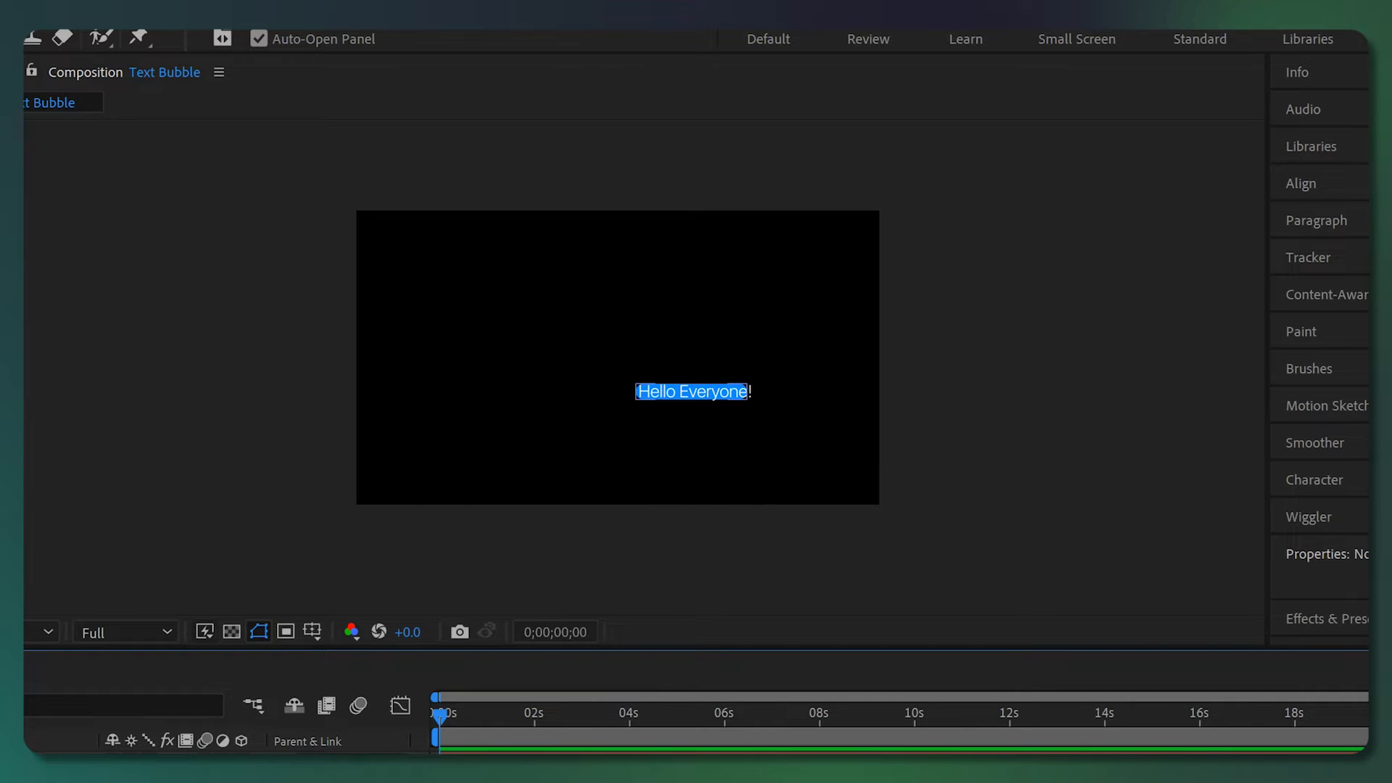
pyautogui.click(664, 410)
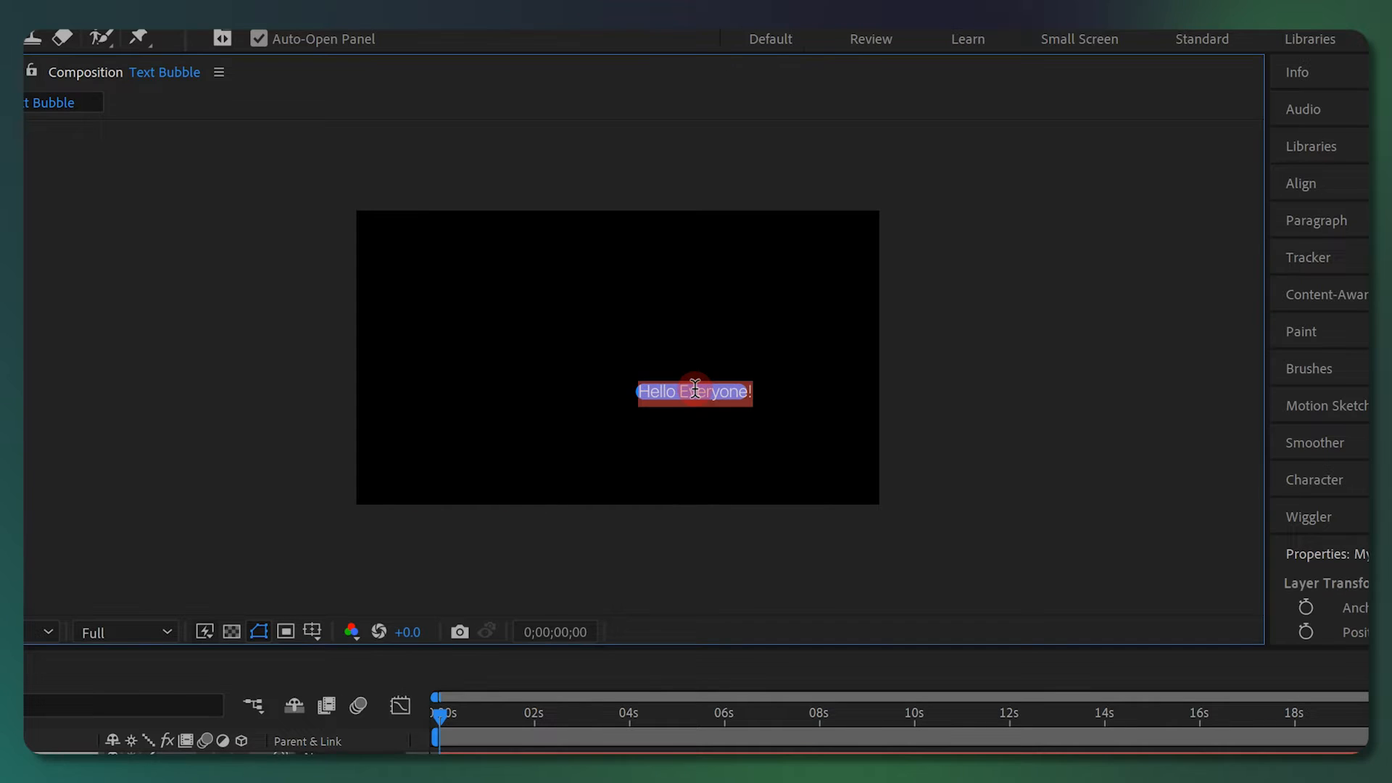
pyautogui.click(676, 641)
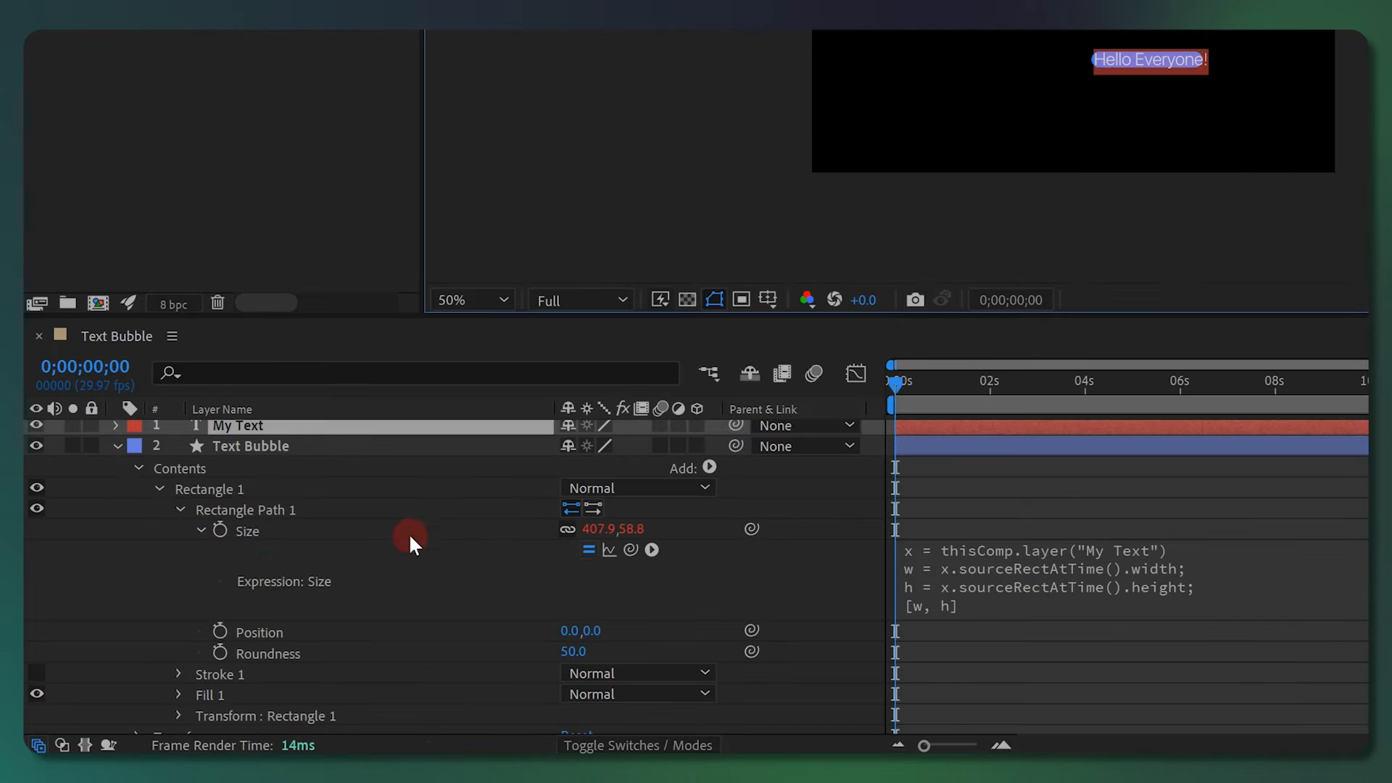
# Step: Add an expression to the rectangle path's Position that begins with x = thisComp.layer("My Text")
pyautogui.keyDown('alt'); pyautogui.click(217, 634); pyautogui.keyUp('alt')
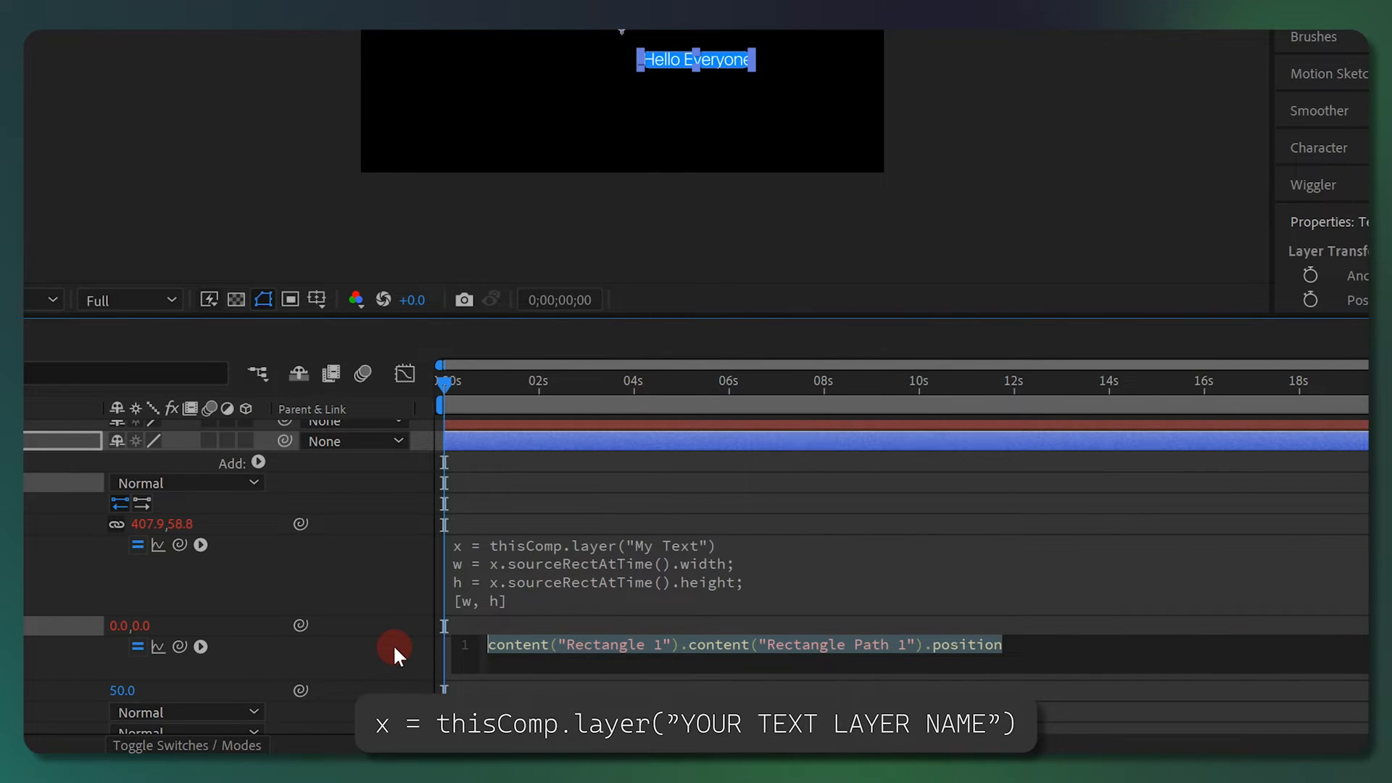
pyautogui.write('x =')
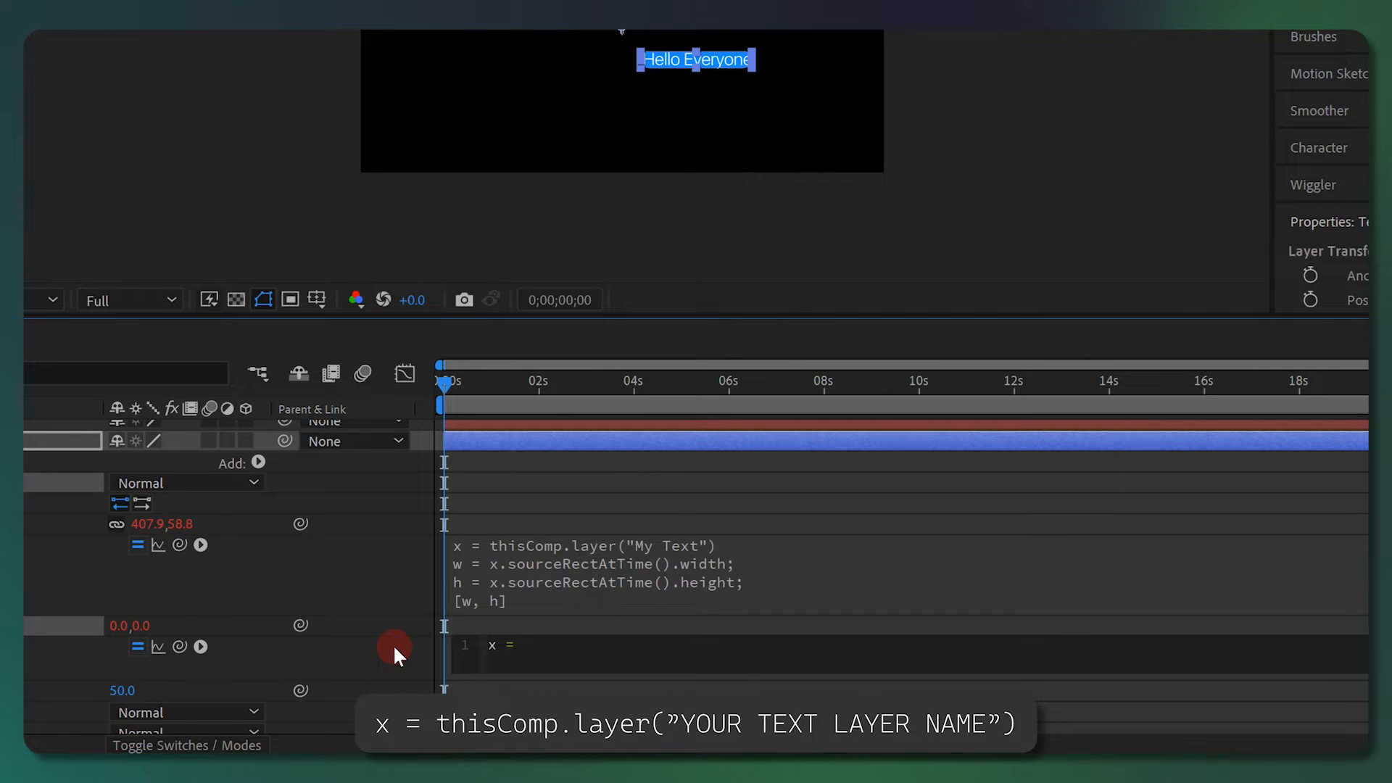
pyautogui.write(' thisComp.layer')
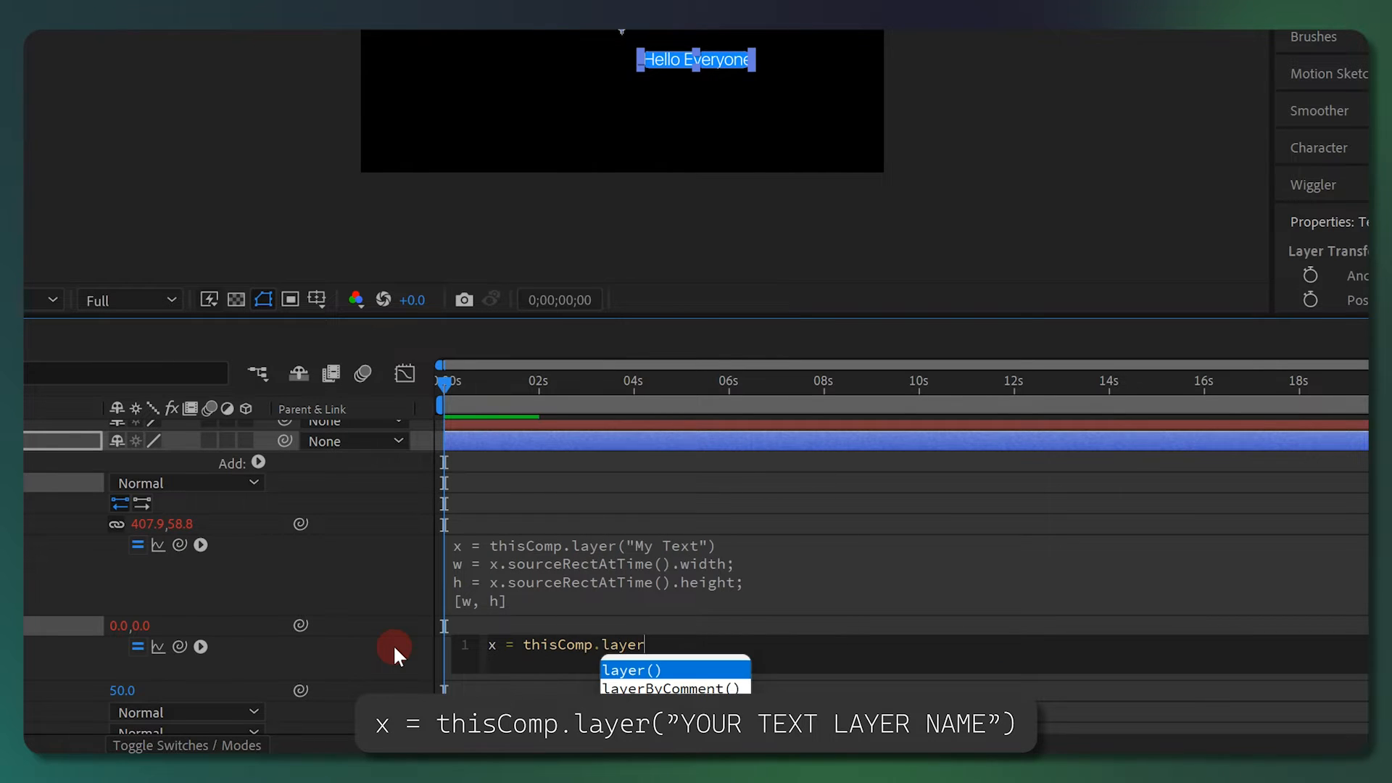
pyautogui.write('()"My Text"')
pyautogui.press('Return')
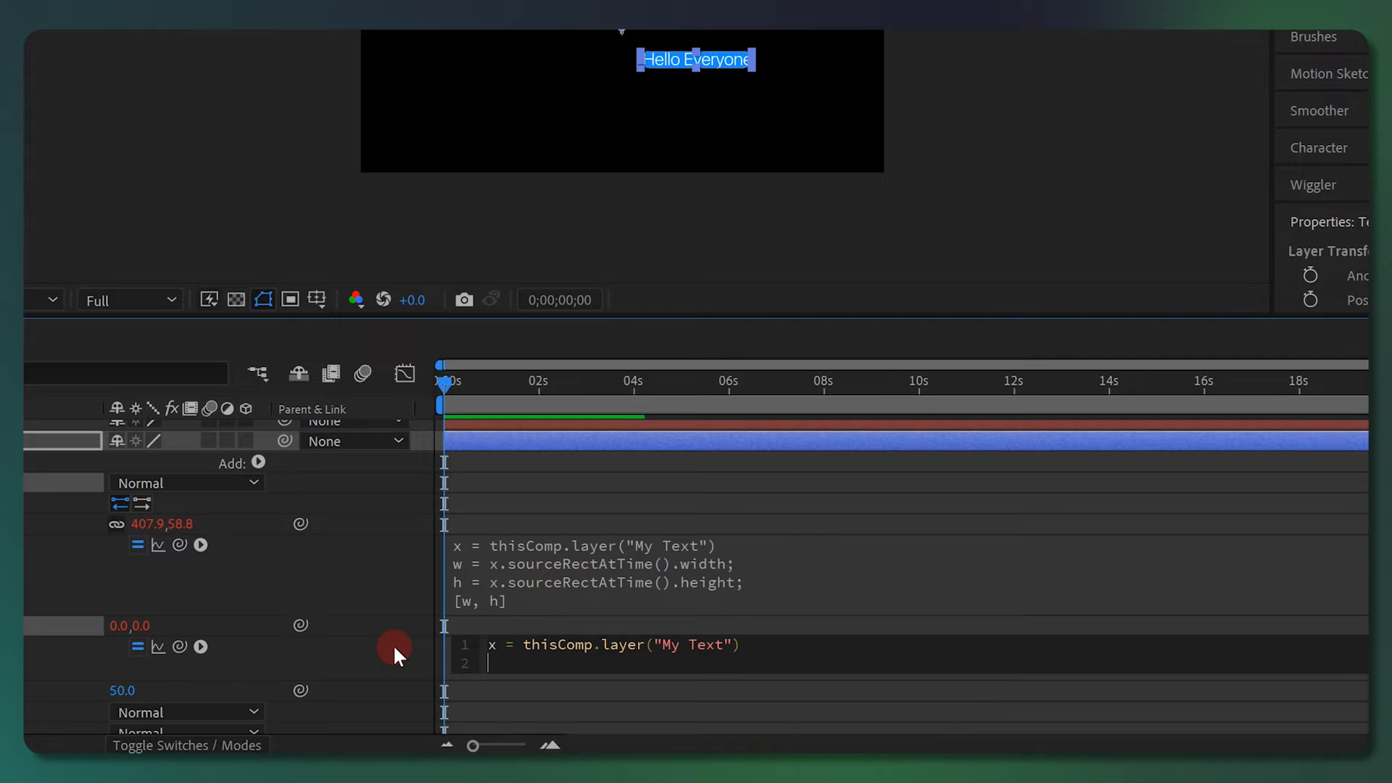
# Step: Add the line w = x.sourceRectAtTime().width/2; to the Position expression
pyautogui.write('w =')
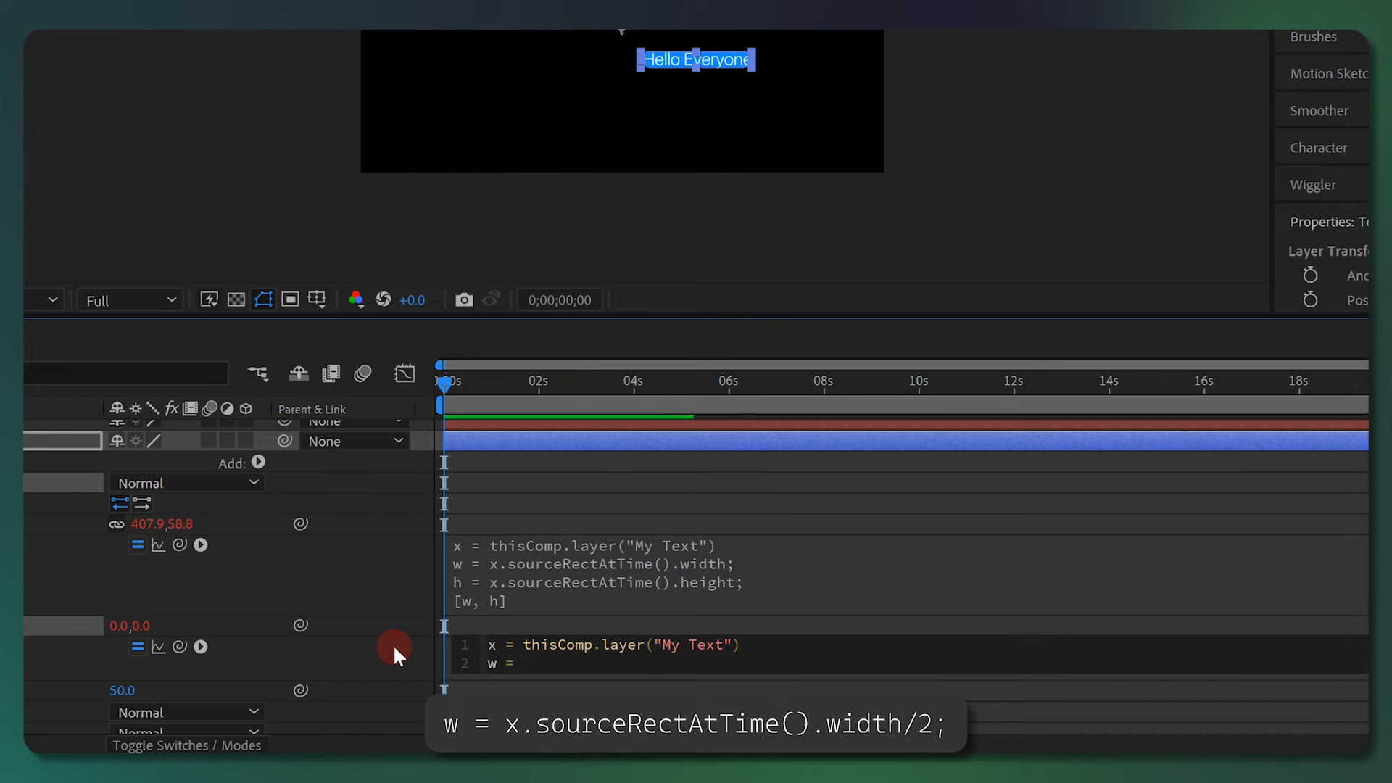
pyautogui.write(' x.sourceRectAtTime()')
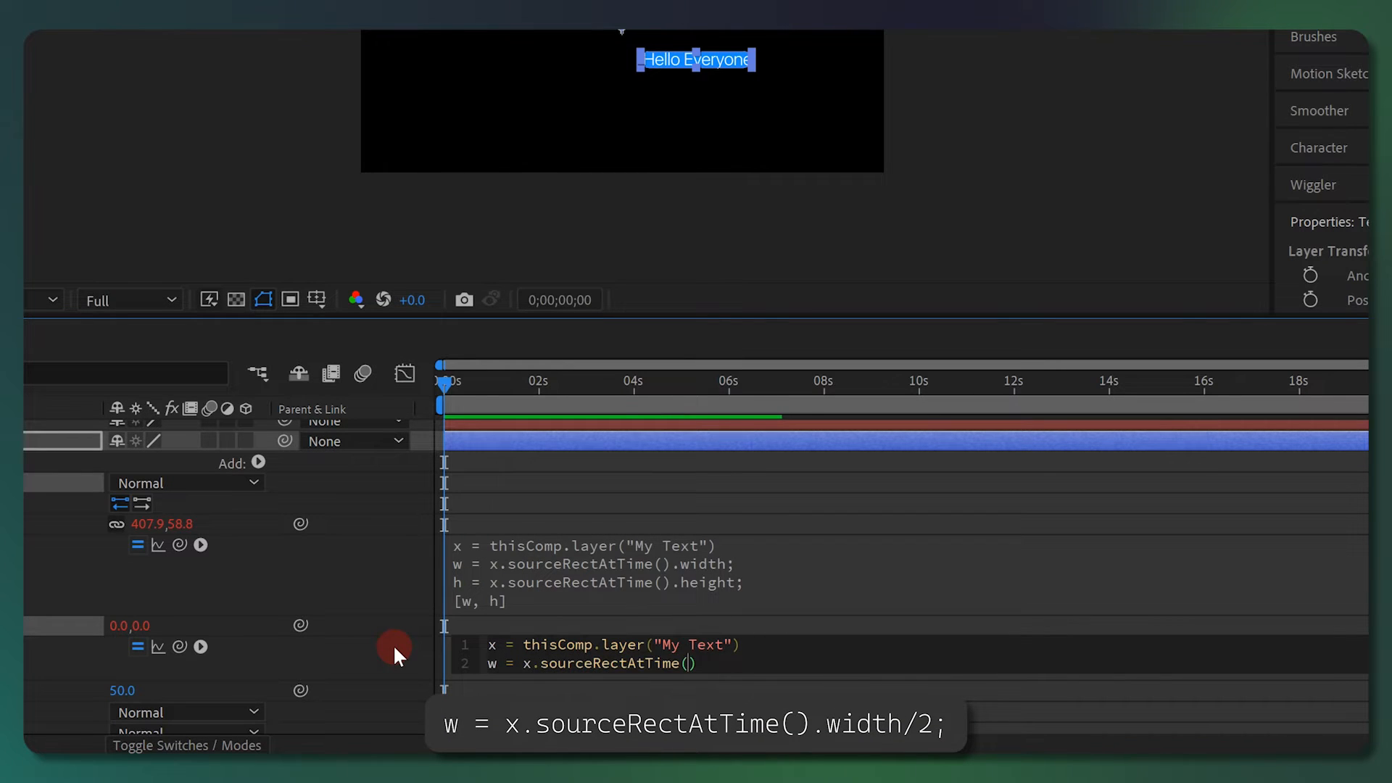
pyautogui.write('.width')
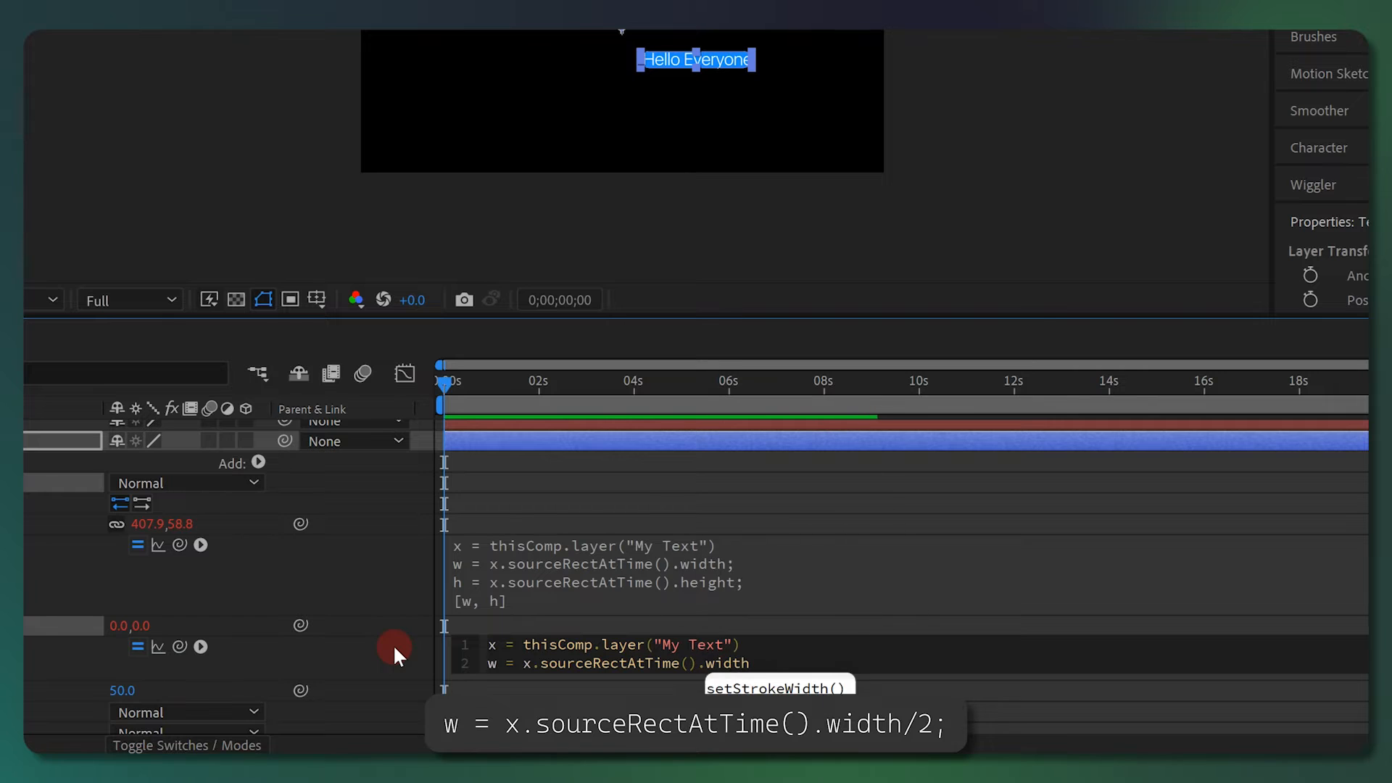
pyautogui.write('/2;')
pyautogui.press('Return')
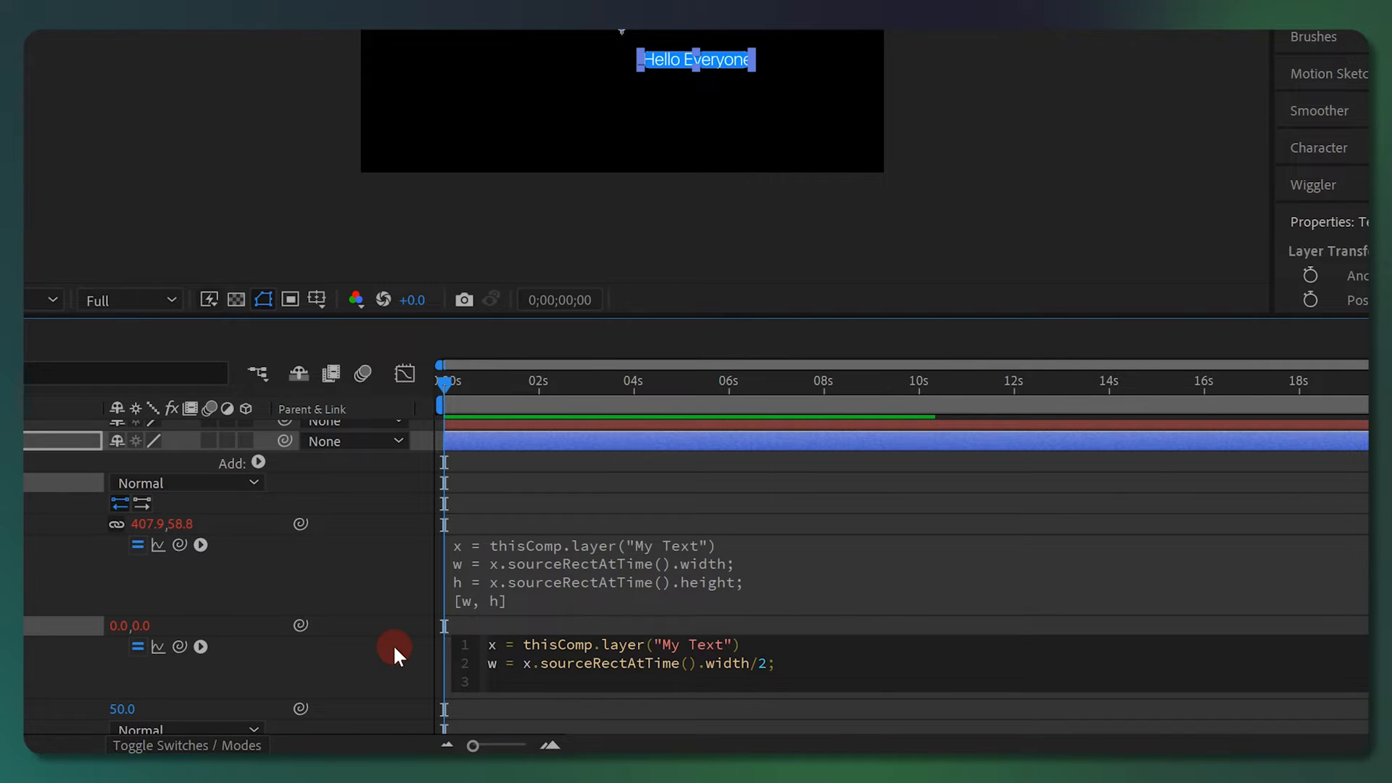
# Step: Add the line h = x.sourceRectAtTime().height/2; to the Position expression
pyautogui.write('h = x.source')
pyautogui.press('Down')
pyautogui.press('Down')
pyautogui.press('Return')
pyautogui.write('.hei')
pyautogui.press('Return')
pyautogui.write('/2;')
pyautogui.press('Return')
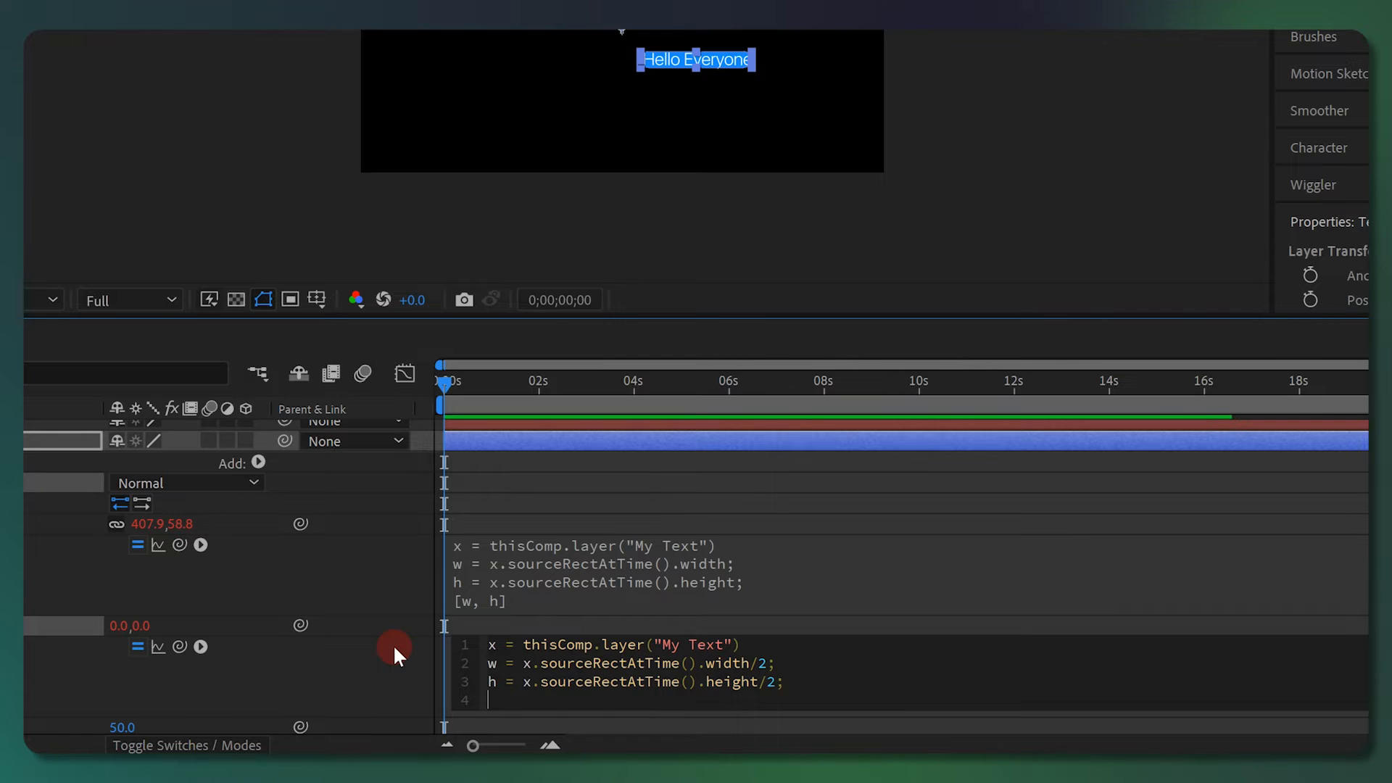
# Step: Add the line l = x.sourceRectAtTime().left; to the Position expression
pyautogui.write('l = x.sourcere')
pyautogui.press('Return')
pyautogui.write('.left;')
pyautogui.press('Return')
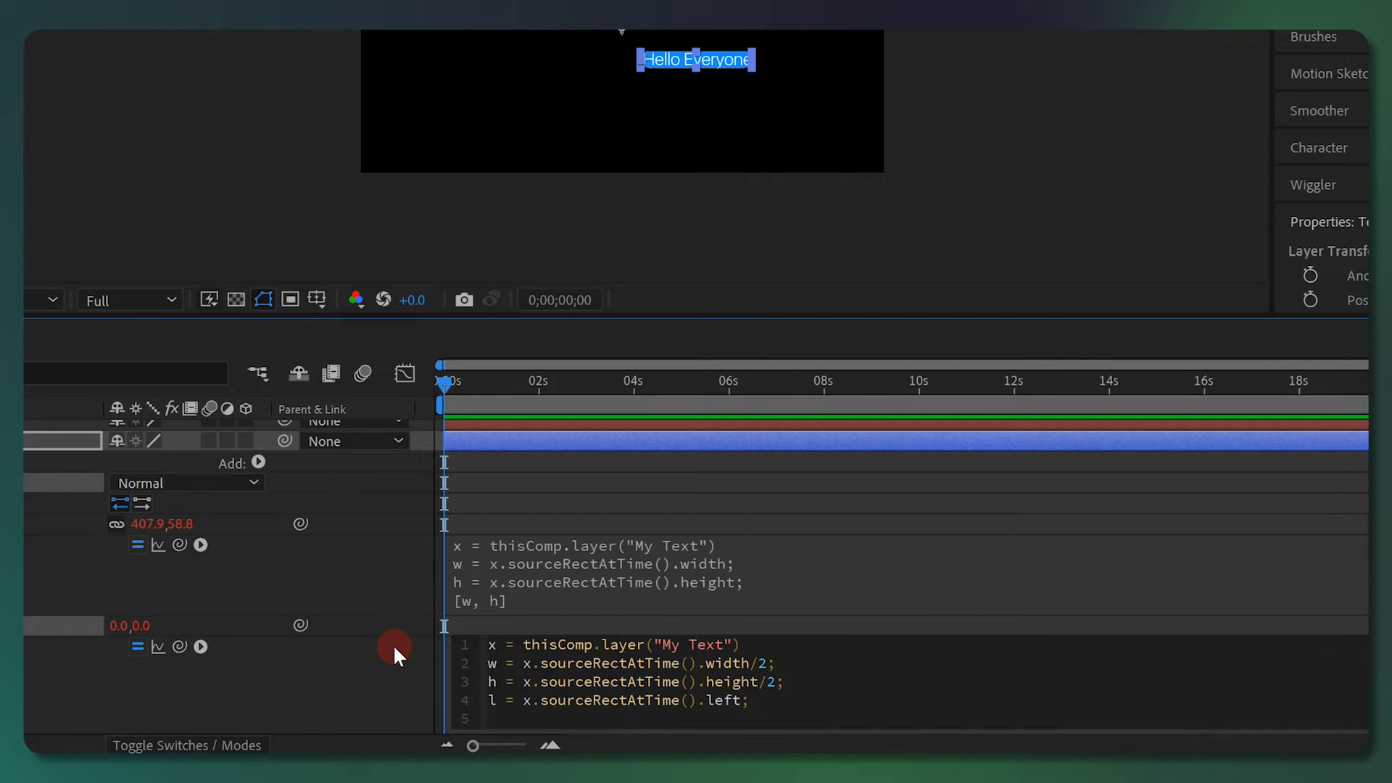
# Step: Add the line t = x.sourceRectAtTime().top; to the Position expression
pyautogui.write('t ')
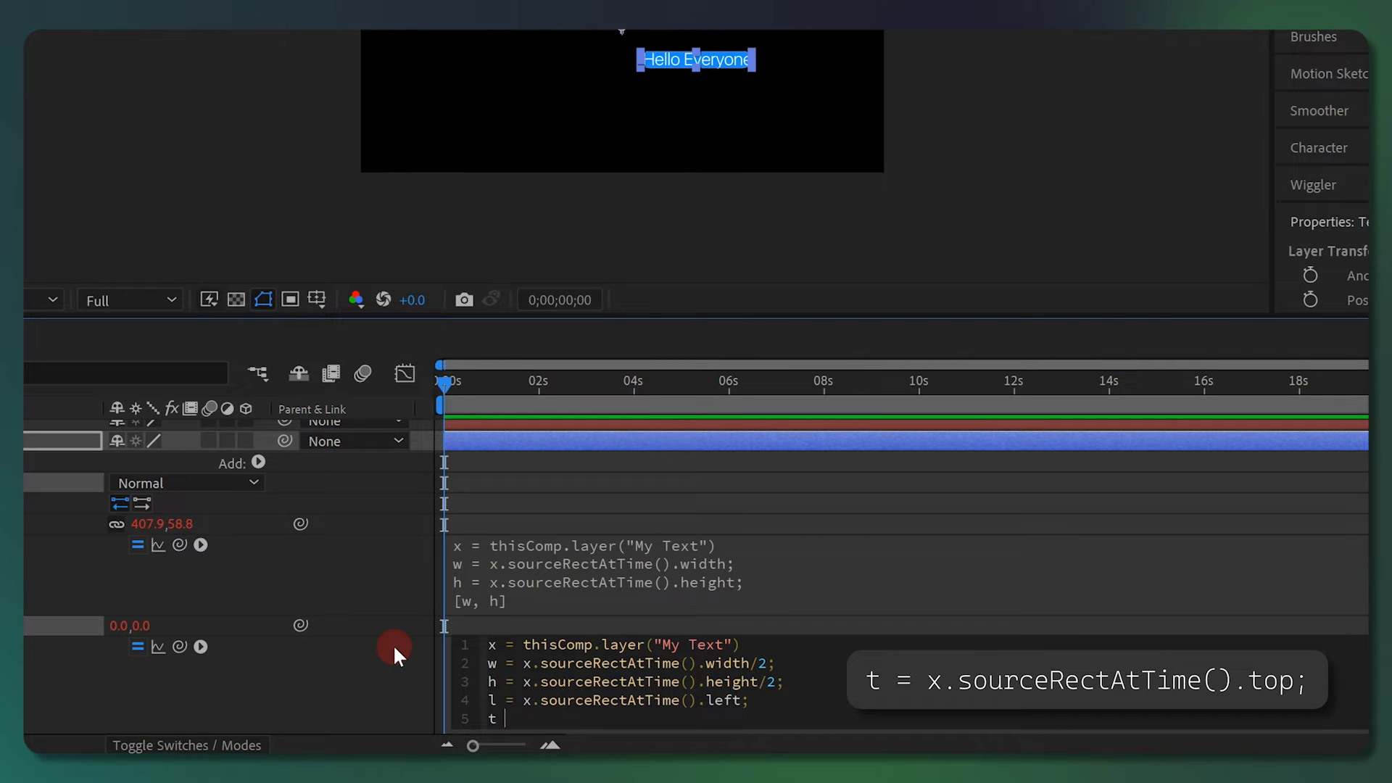
pyautogui.write('= x.sourcere')
pyautogui.press('Return')
pyautogui.write('.top;')
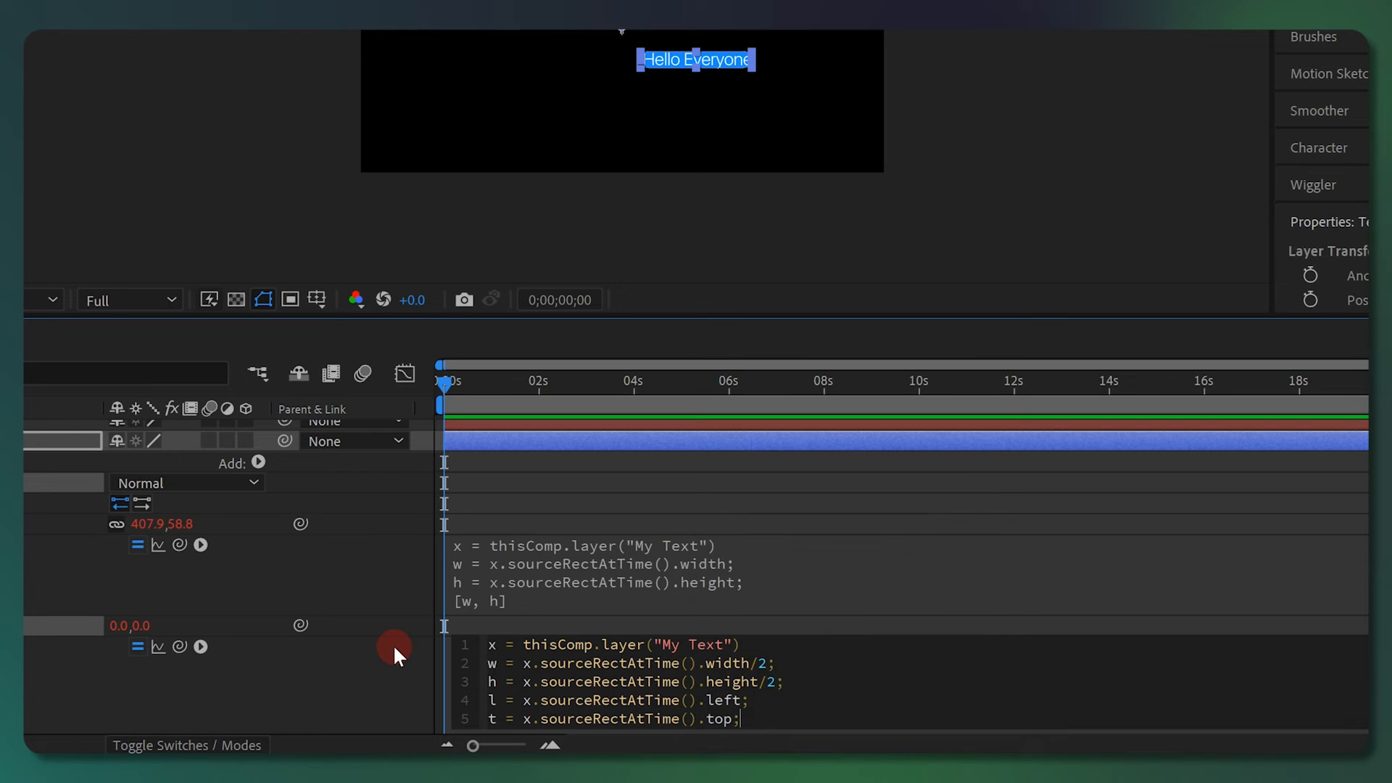
pyautogui.press('Return')
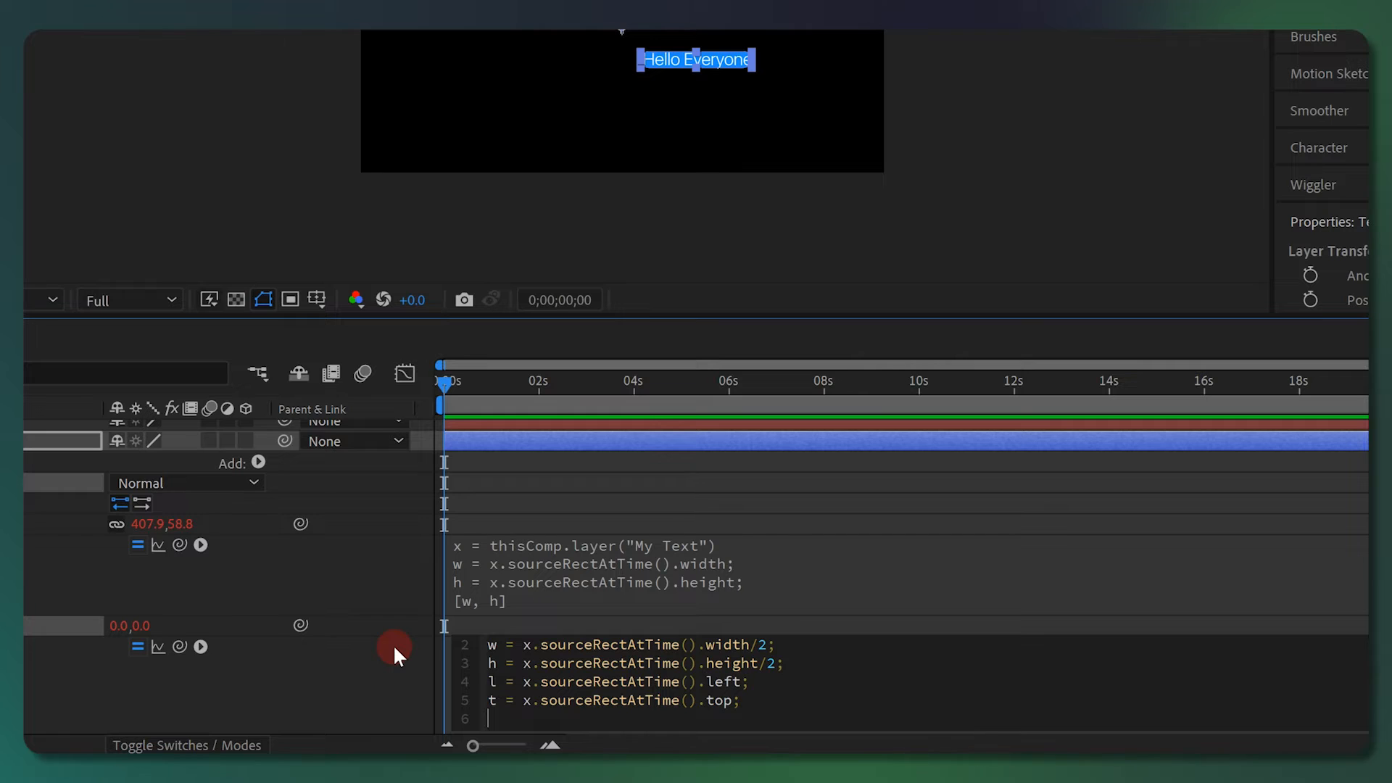
# Step: Finish the Position expression with the output line [w+l, h+t] and apply it
pyautogui.write('[w+')
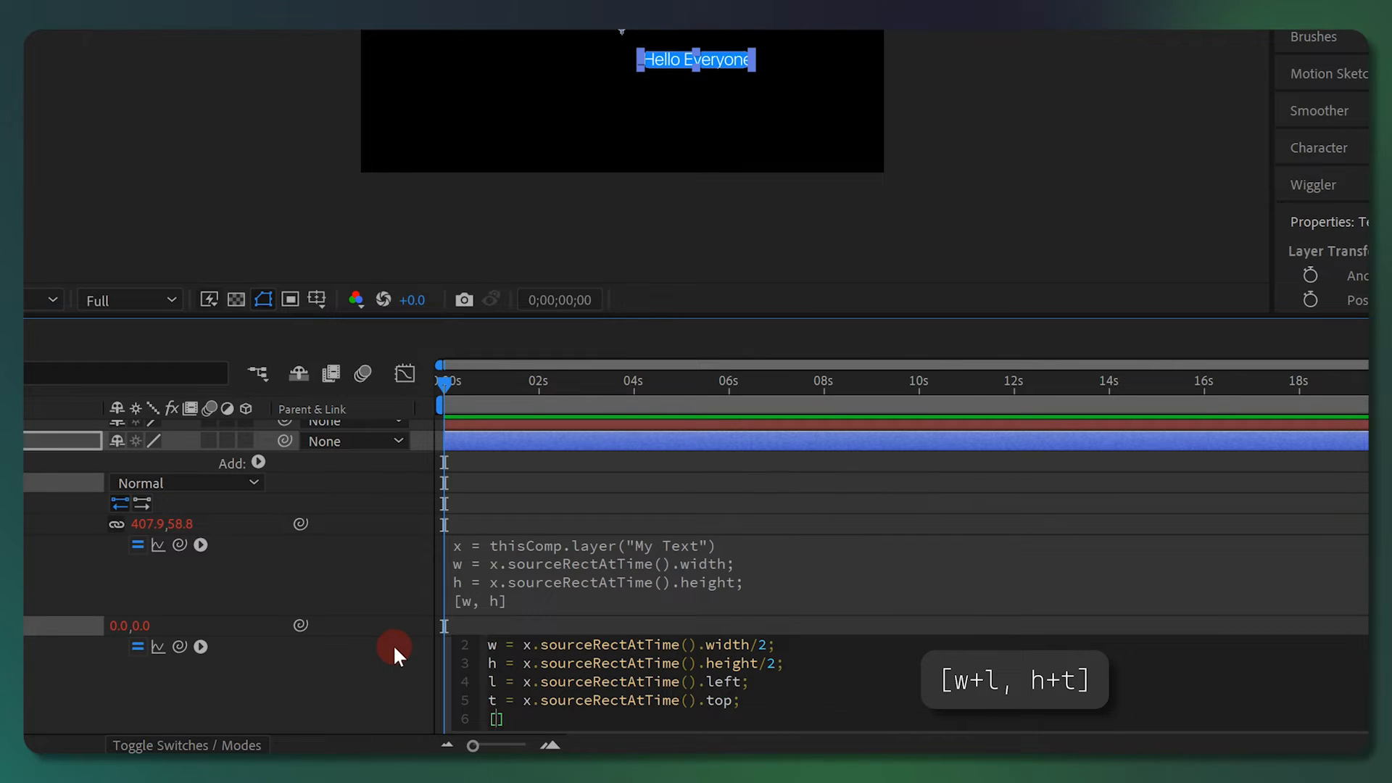
pyautogui.write('l, h+t')
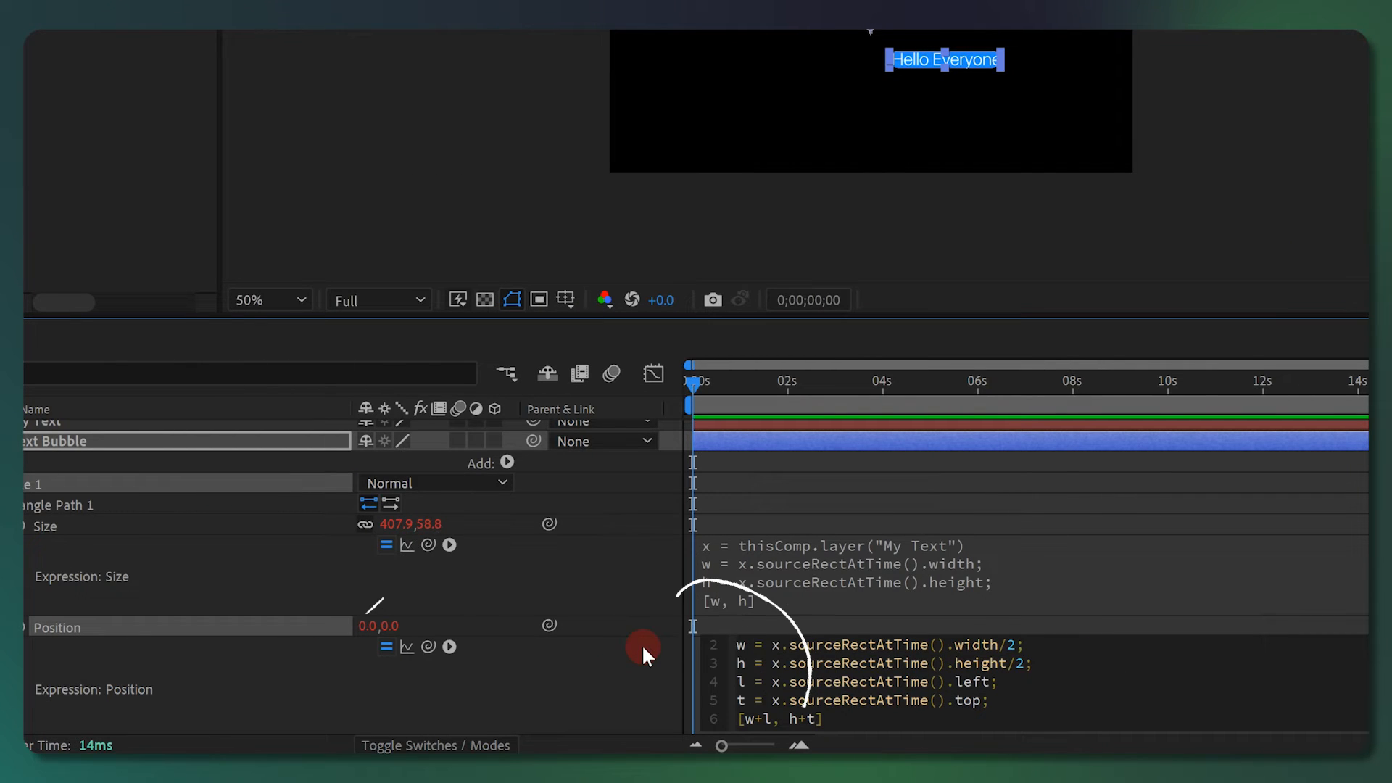
pyautogui.click(641, 644)
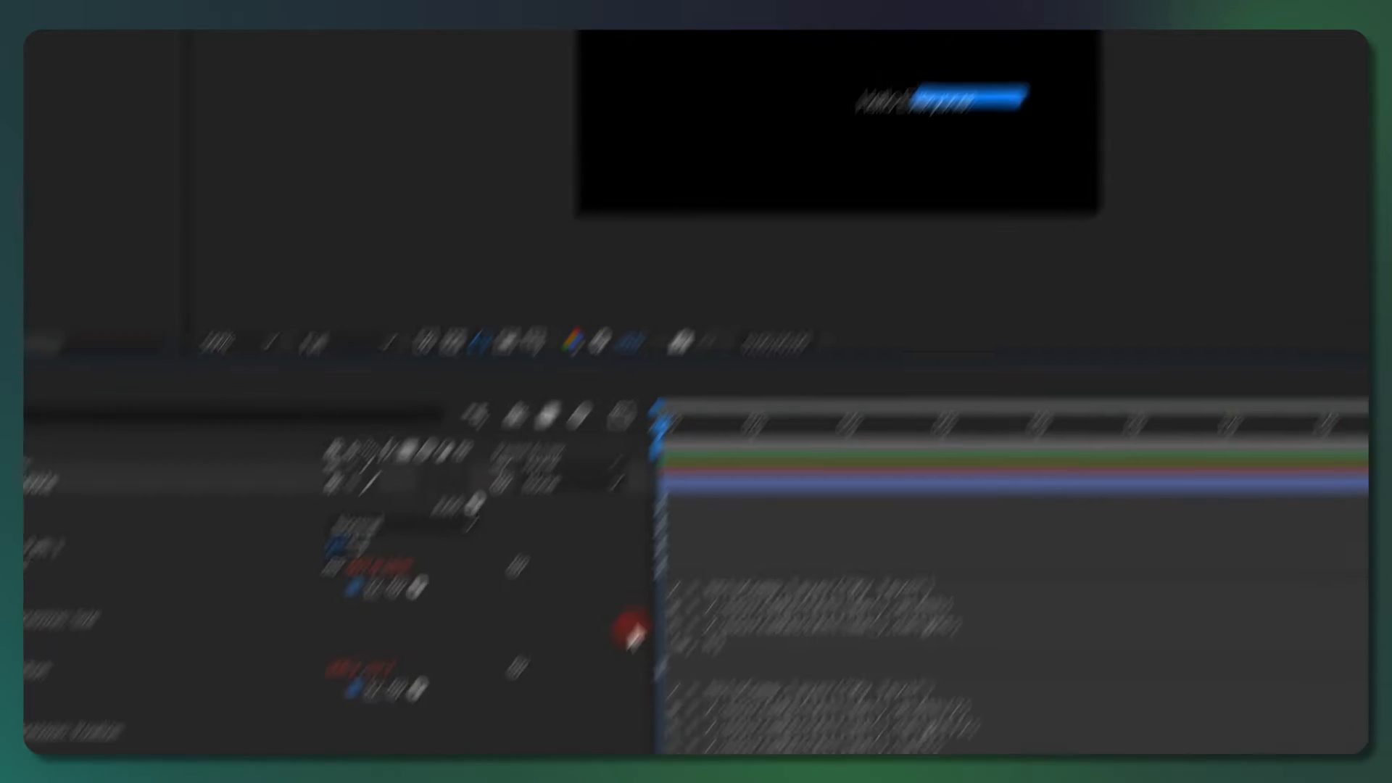
# Step: Replace the text in the bubble with "Hey everyone" to test the automatic fit
pyautogui.doubleClick(709, 394)
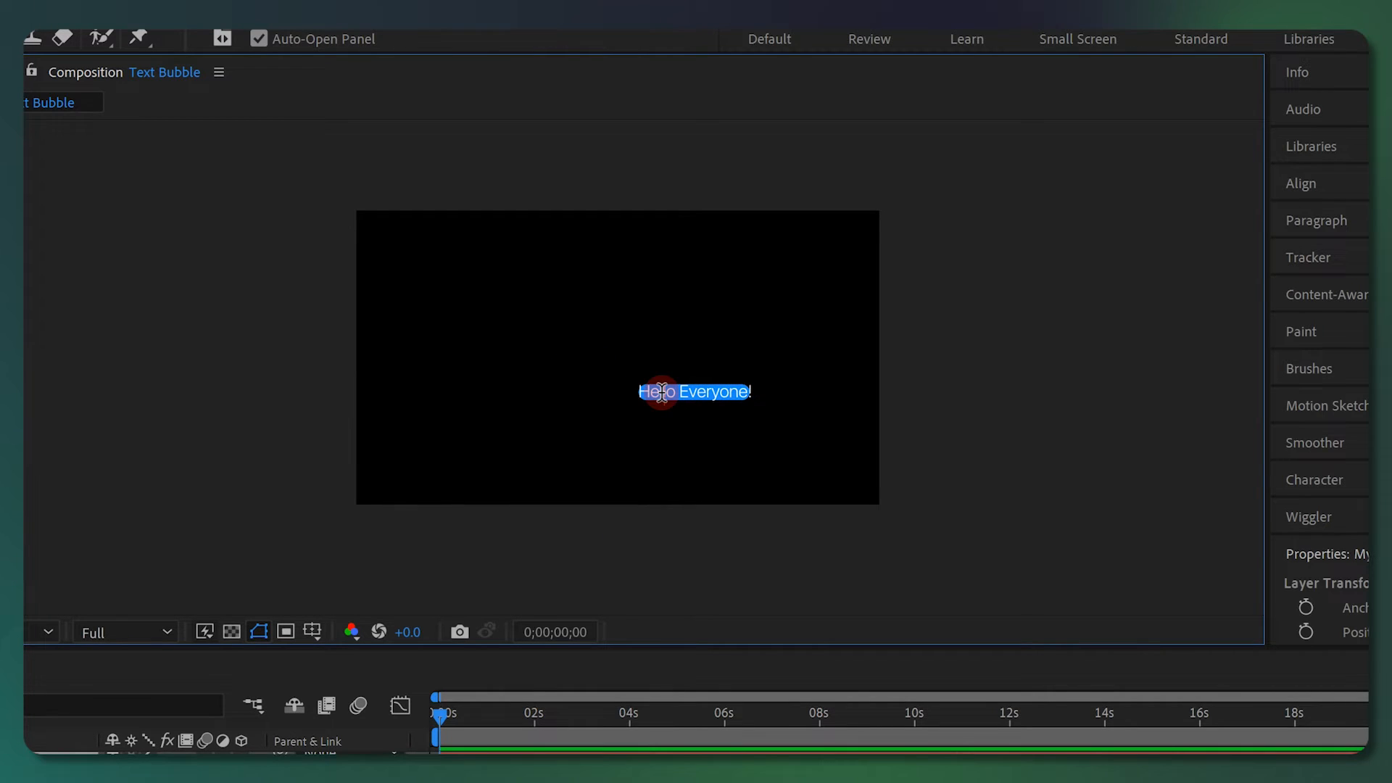
pyautogui.write('Hey everyone')
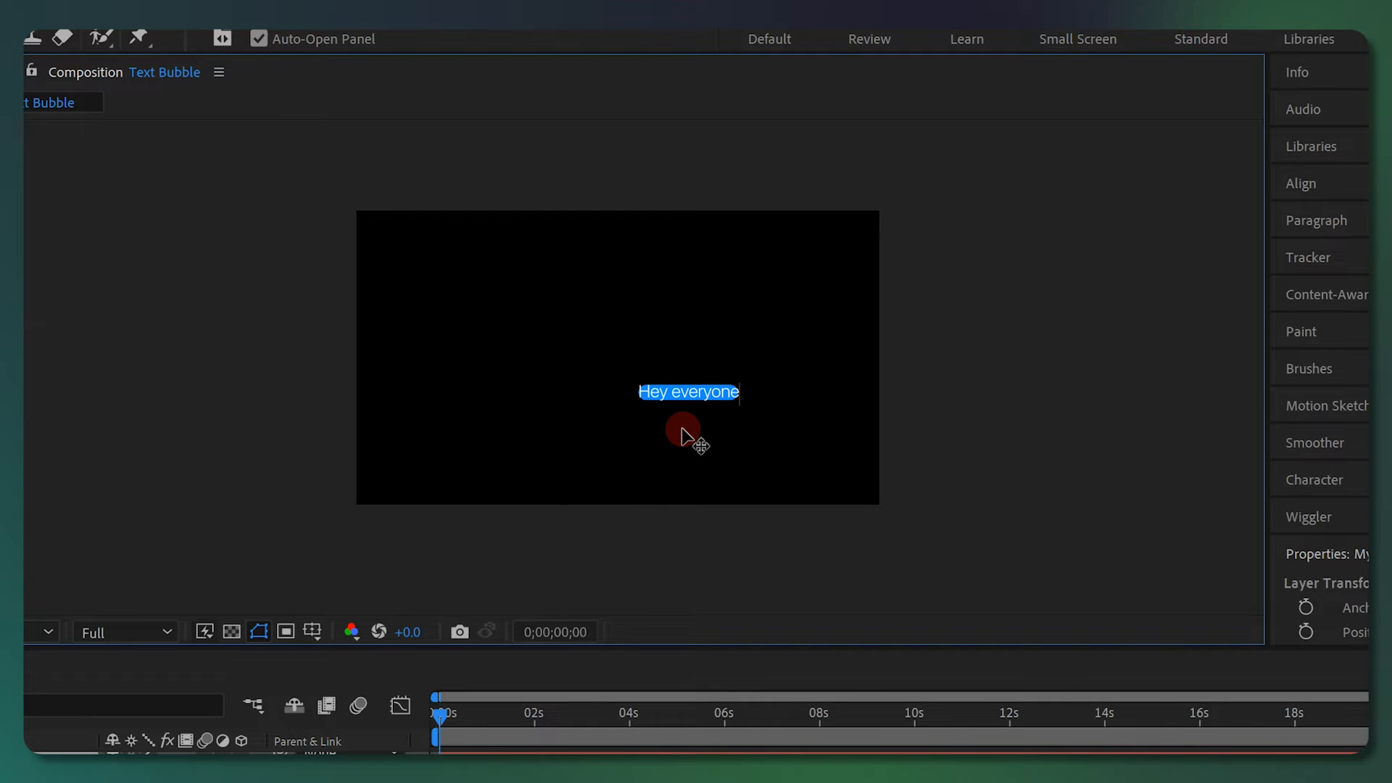
# Step: Apply a Slider Control effect to the Text Bubble layer and duplicate it
pyautogui.click(1035, 69)
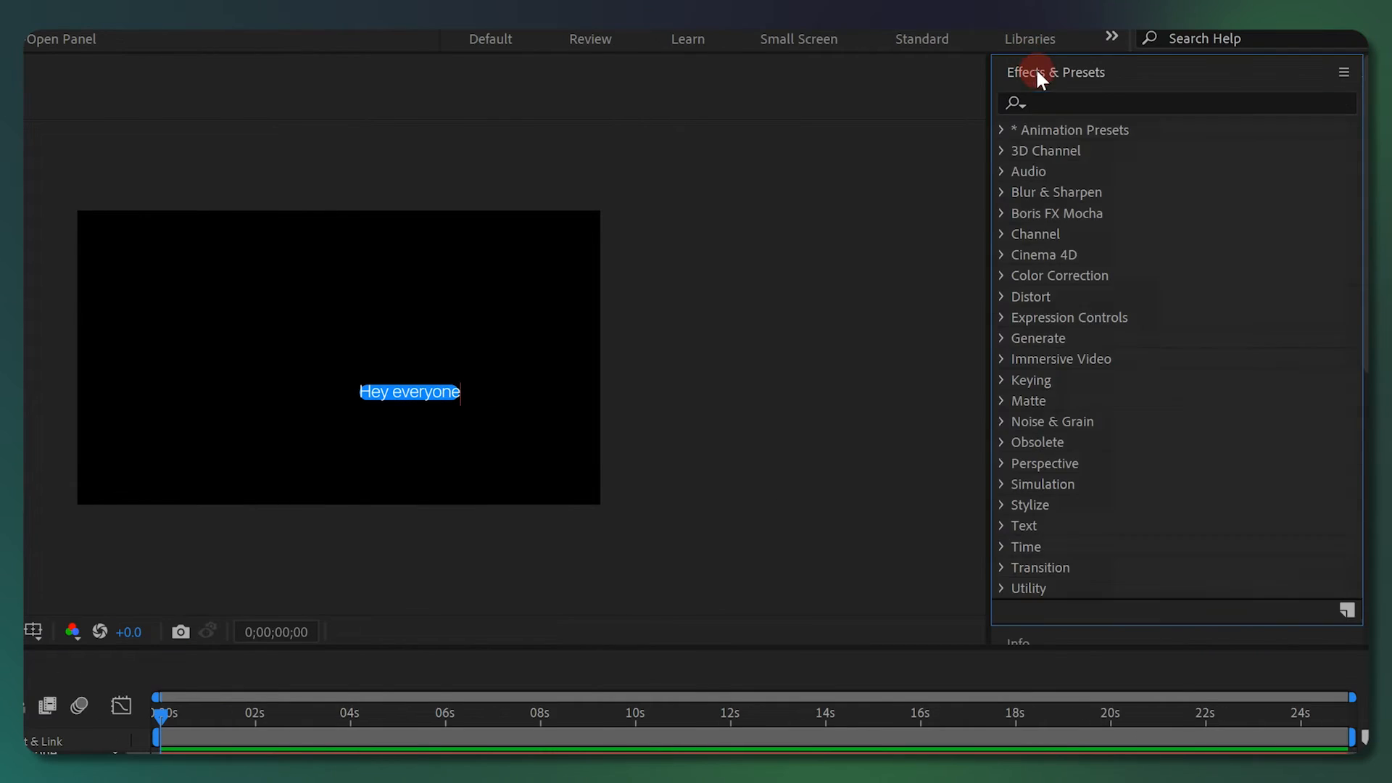
pyautogui.click(1057, 97)
pyautogui.write('slider')
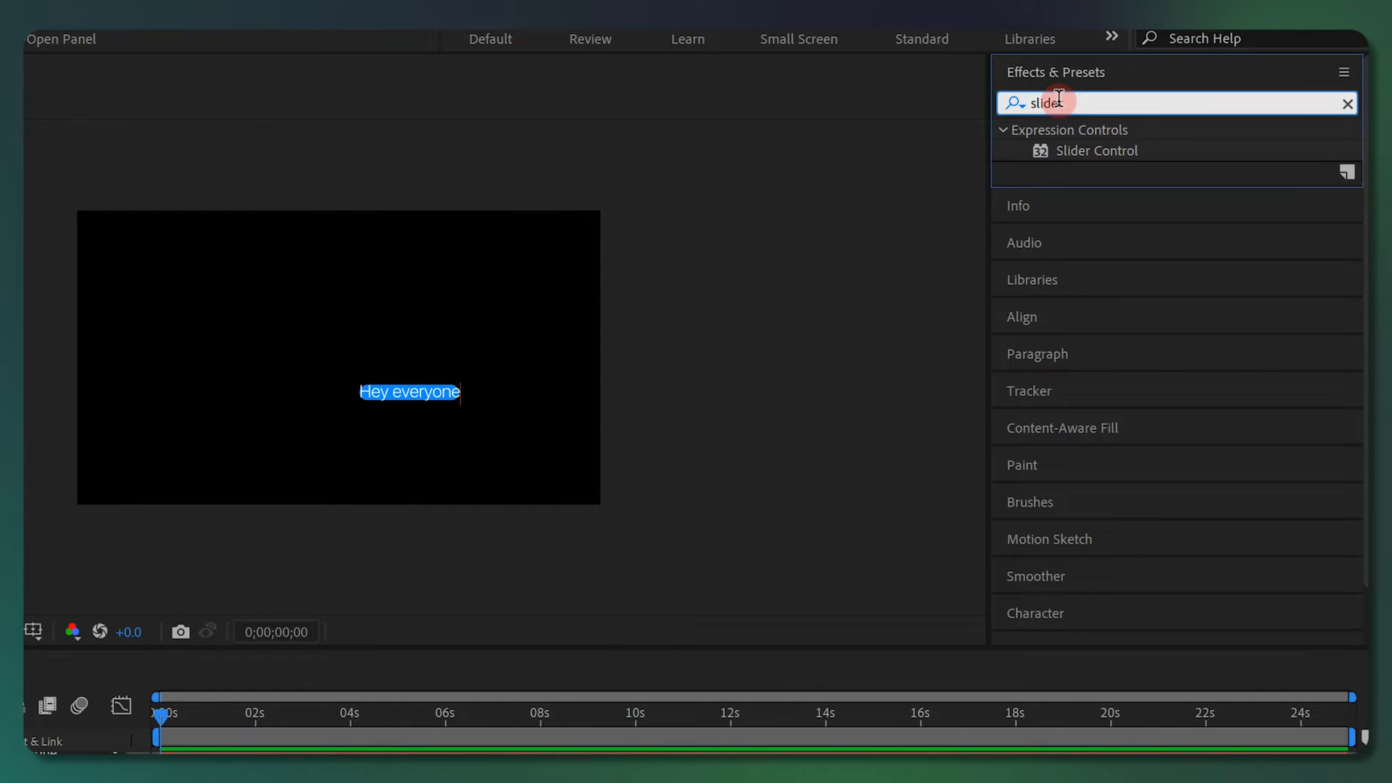
pyautogui.moveTo(1101, 149); pyautogui.dragTo(0, 764)
pyautogui.moveTo(424, 432); pyautogui.dragTo(411, 445)
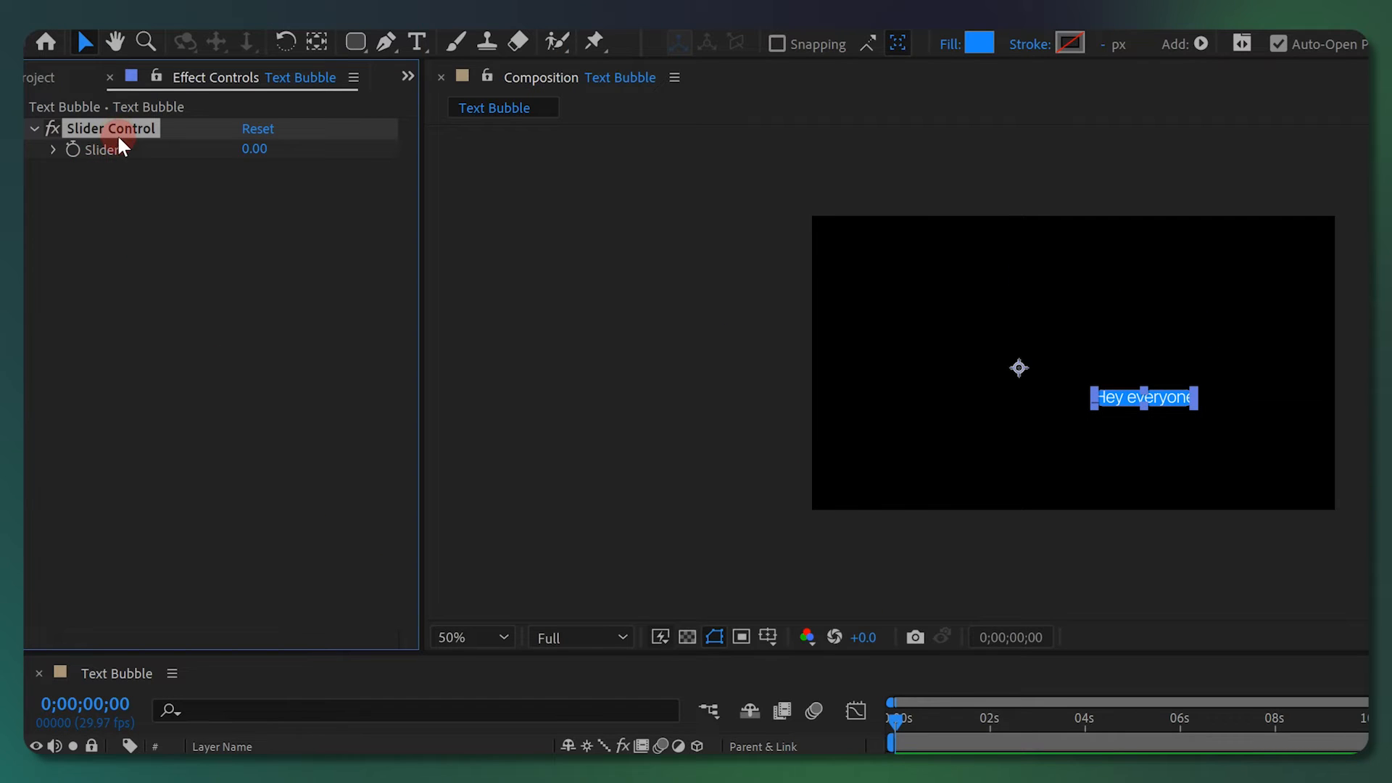
pyautogui.hotkey('ctrl', 'd')
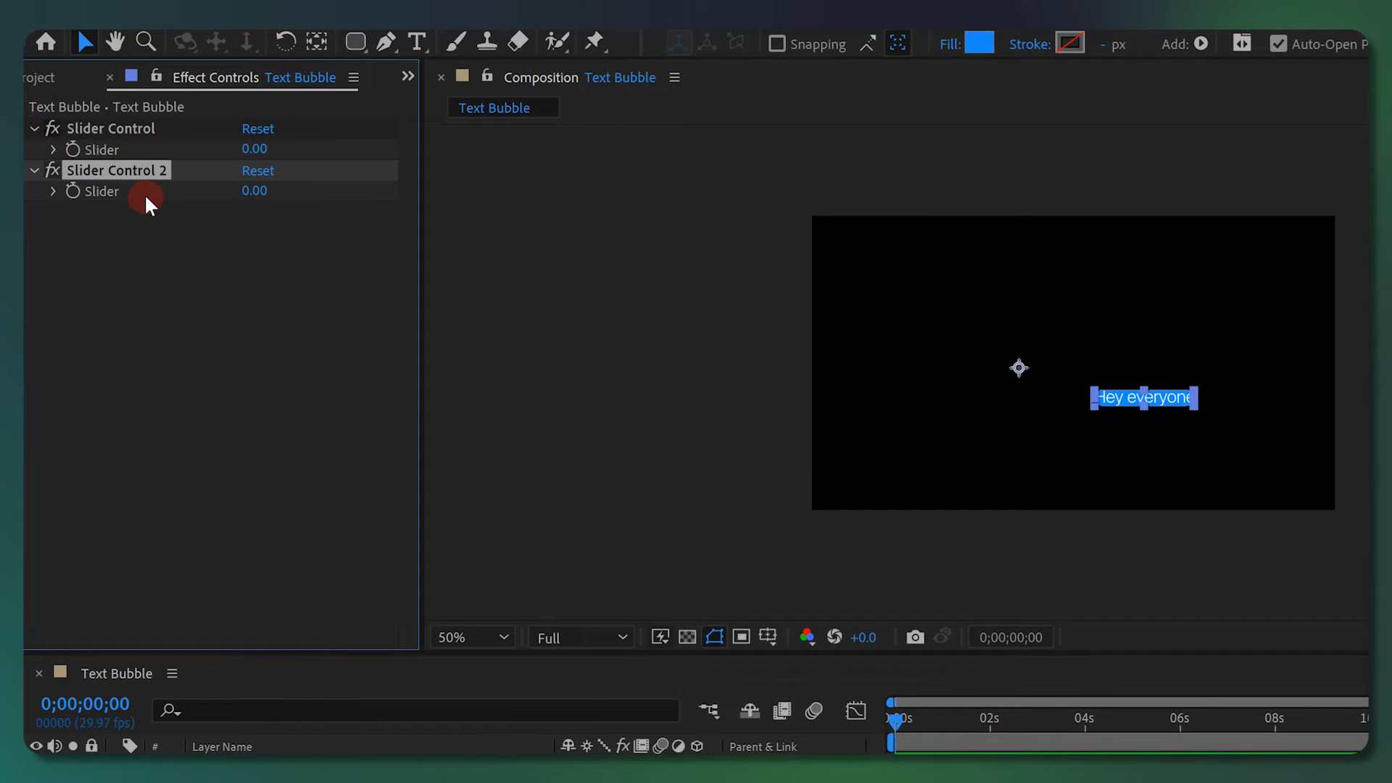
# Step: Rename the first slider control Width and the second one Height
pyautogui.click(122, 129)
pyautogui.press('Return')
pyautogui.write('Width')
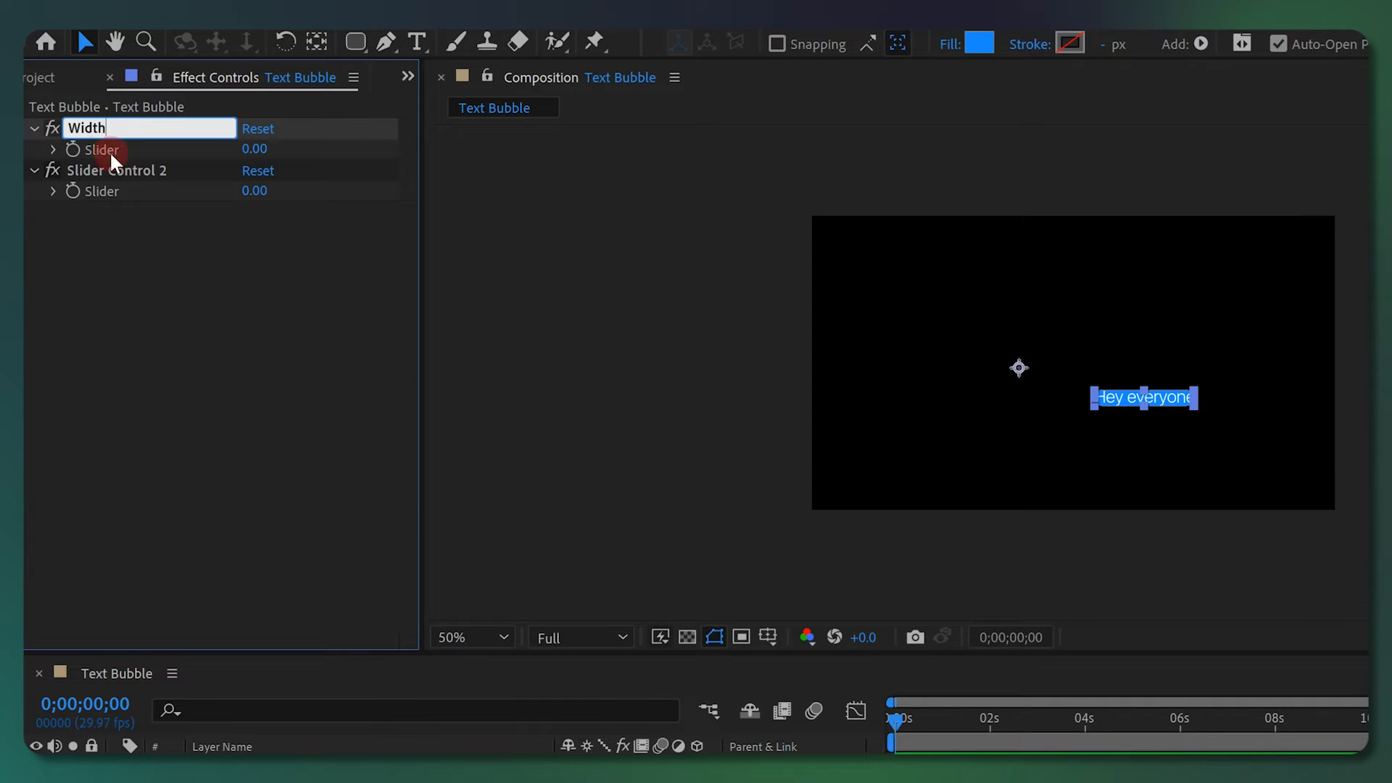
pyautogui.click(114, 171)
pyautogui.press('Return')
pyautogui.write('Height')
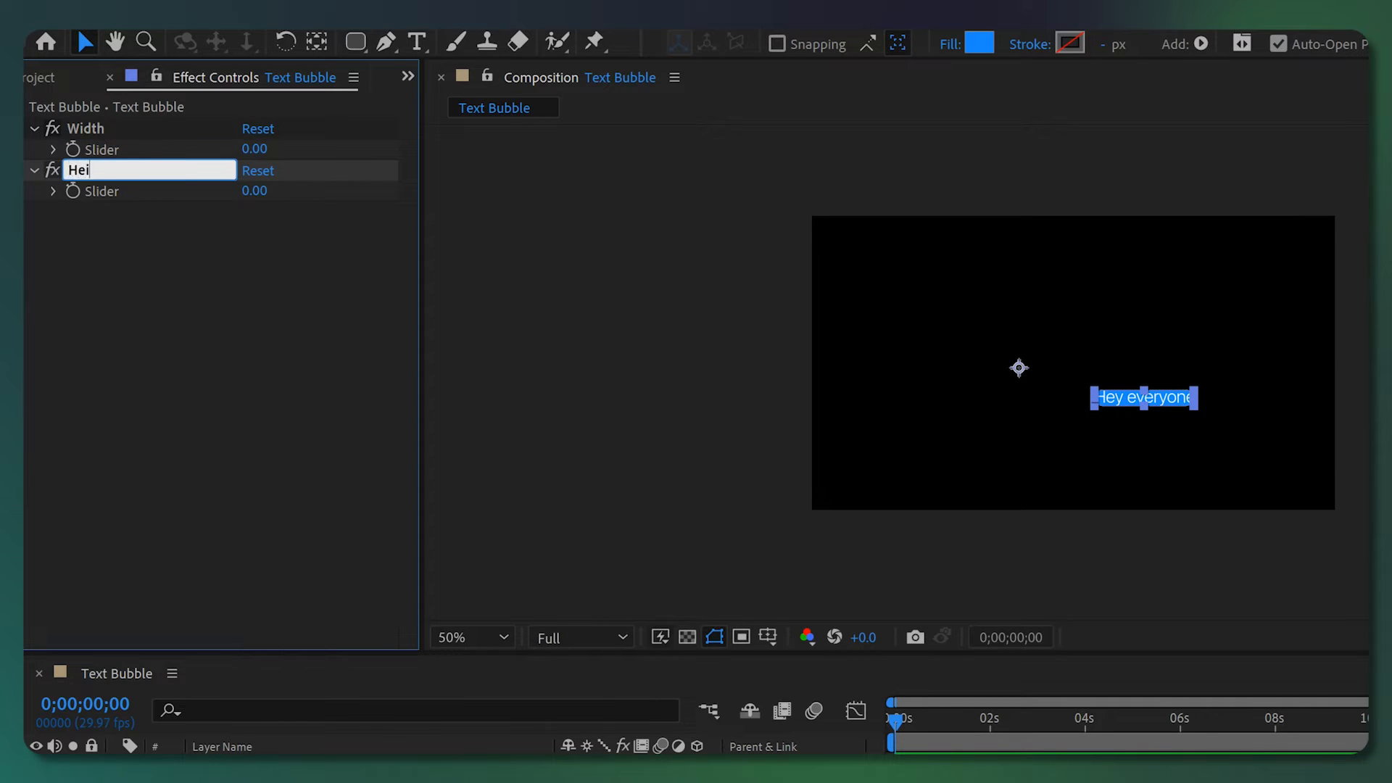
pyautogui.click(187, 190)
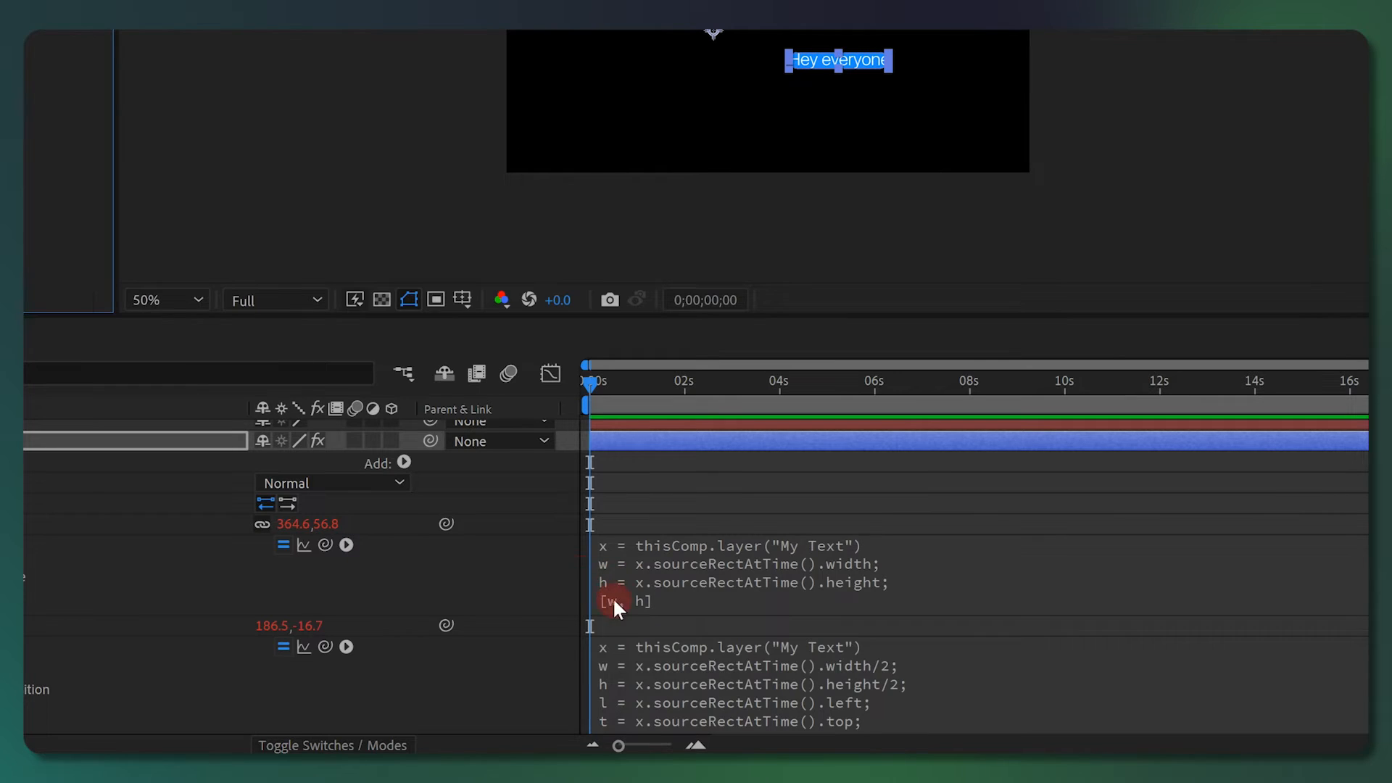
# Step: Extend the output line of the Size expression so the Width slider is added to w and the Height slider to h
pyautogui.click(612, 599)
pyautogui.click(652, 601)
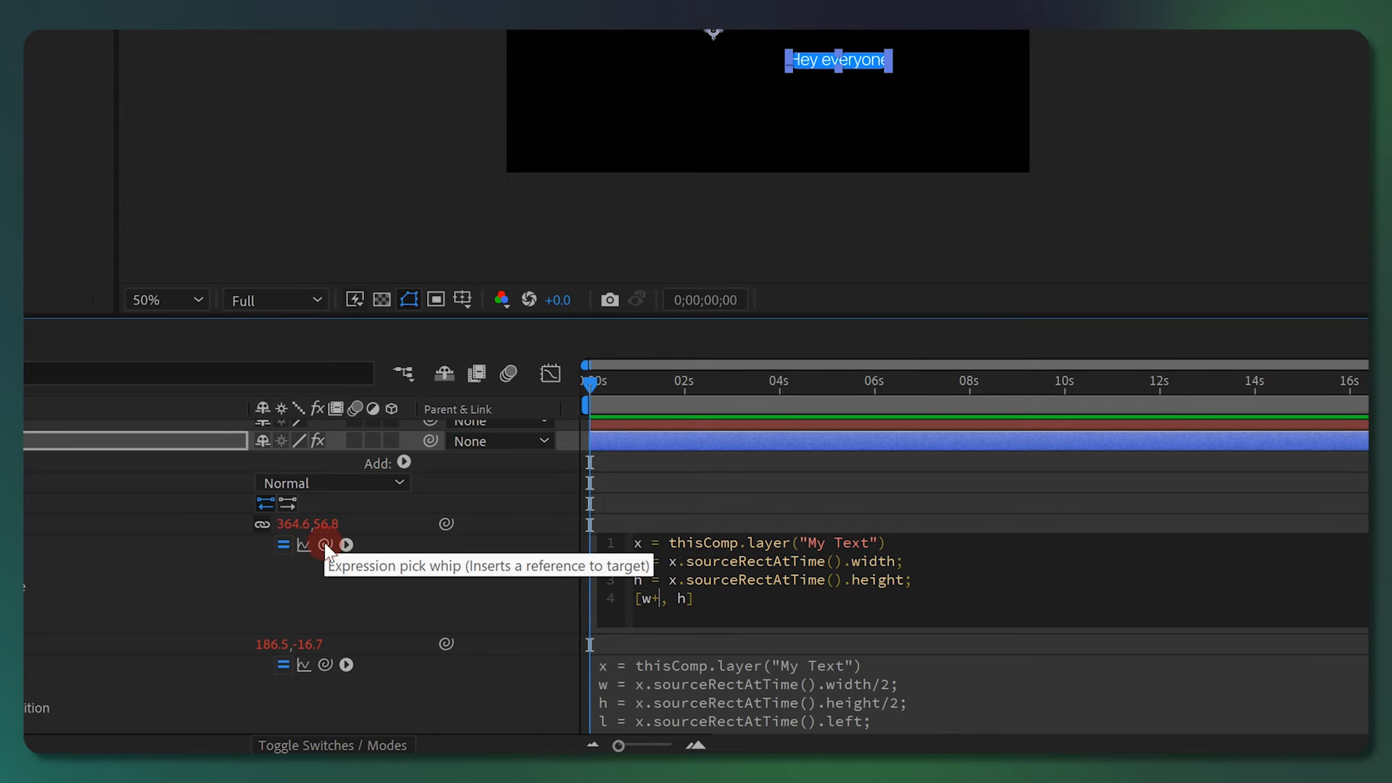
pyautogui.moveTo(325, 544); pyautogui.dragTo(103, 149)
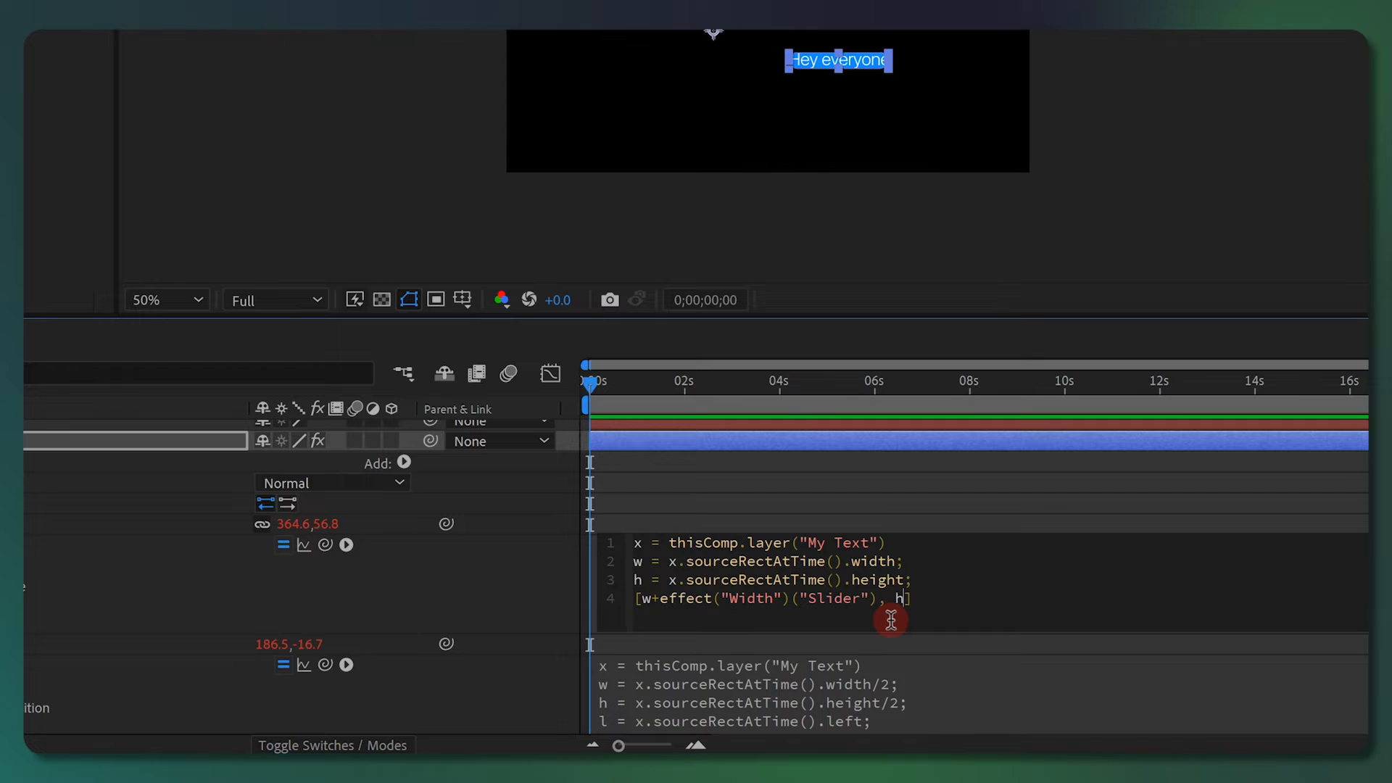
pyautogui.moveTo(366, 598); pyautogui.dragTo(128, 190)
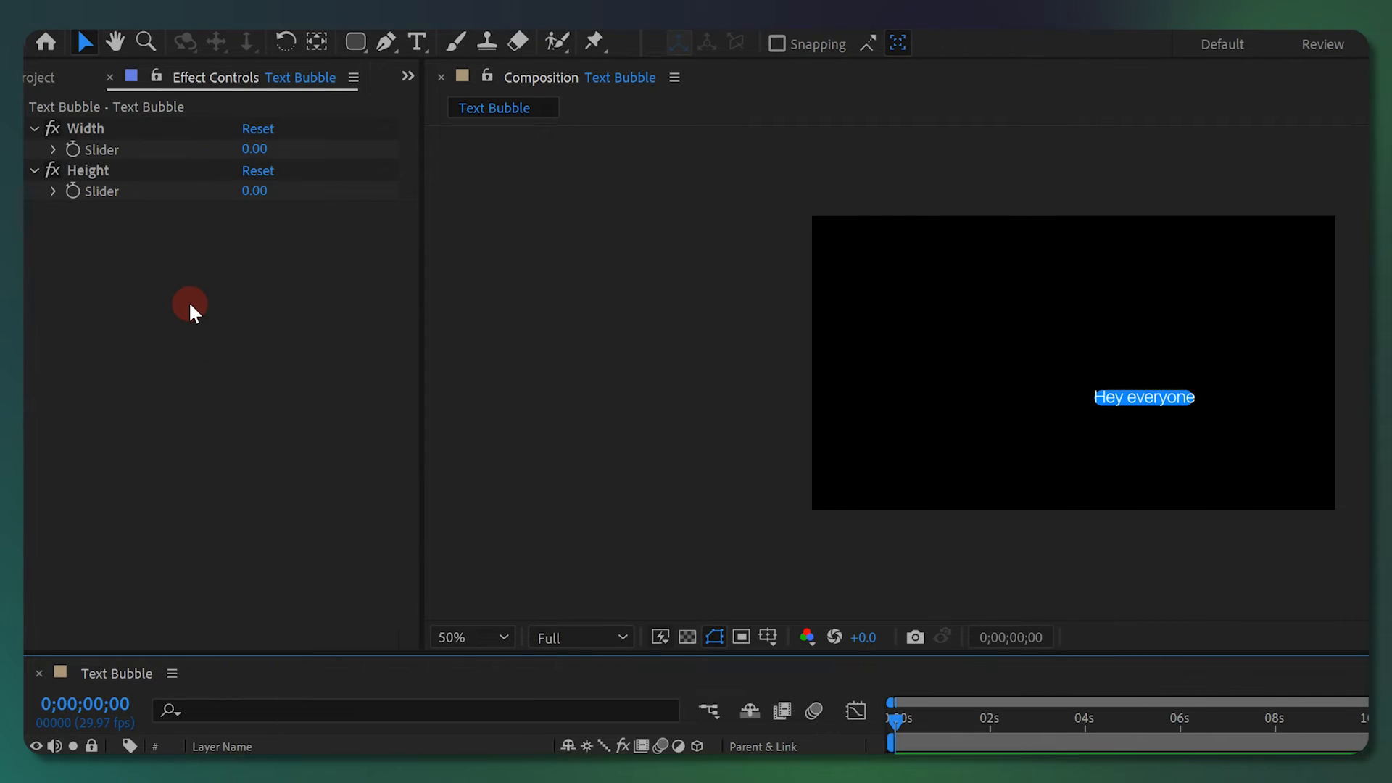
# Step: Increase the Width and Height sliders to add padding between the text and the bubble's edges
pyautogui.moveTo(250, 148); pyautogui.dragTo(305, 143)
pyautogui.moveTo(256, 190); pyautogui.dragTo(295, 186)
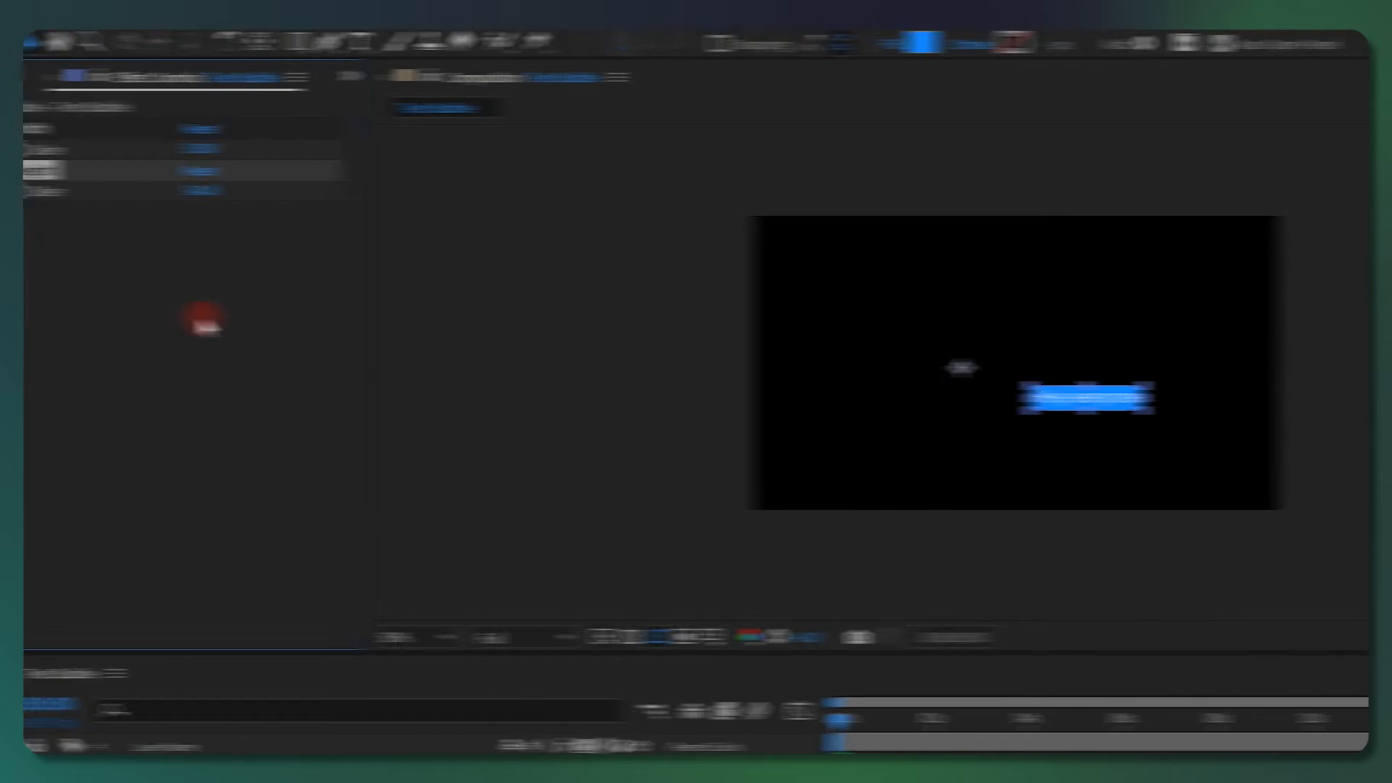
# Step: Replace the bubble text with "Hello World!" and add a second line reading "What's up"
pyautogui.doubleClick(1123, 398)
pyautogui.write('Hello')
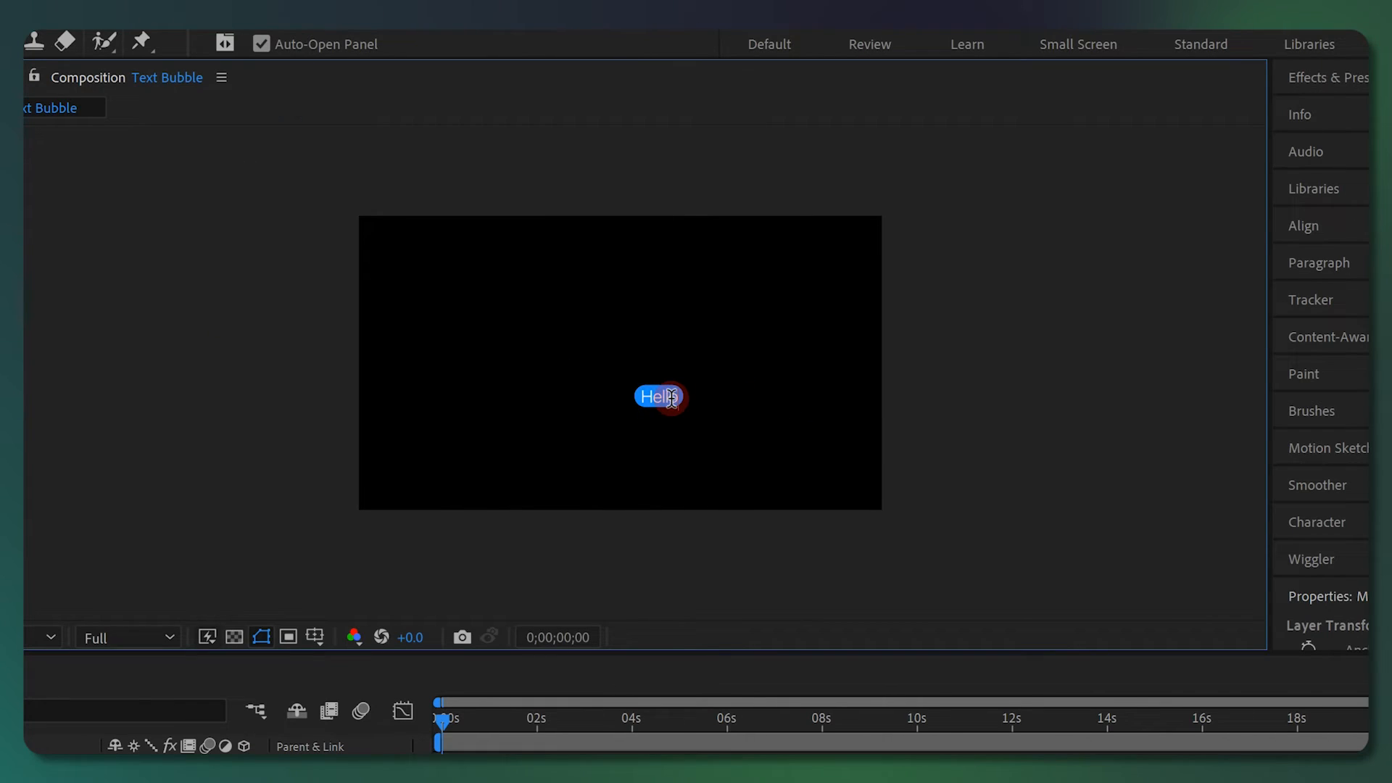
pyautogui.write(' World!')
pyautogui.press('Return')
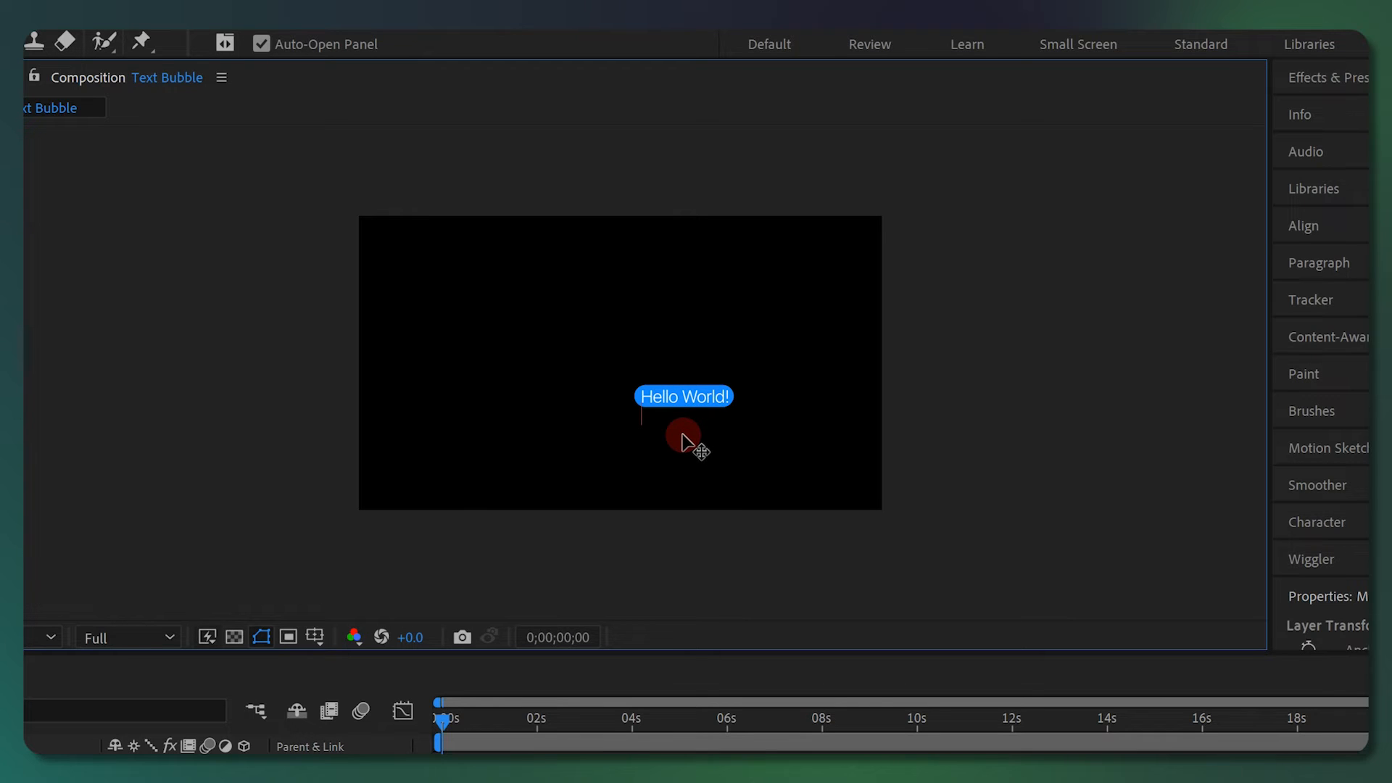
pyautogui.write("What's")
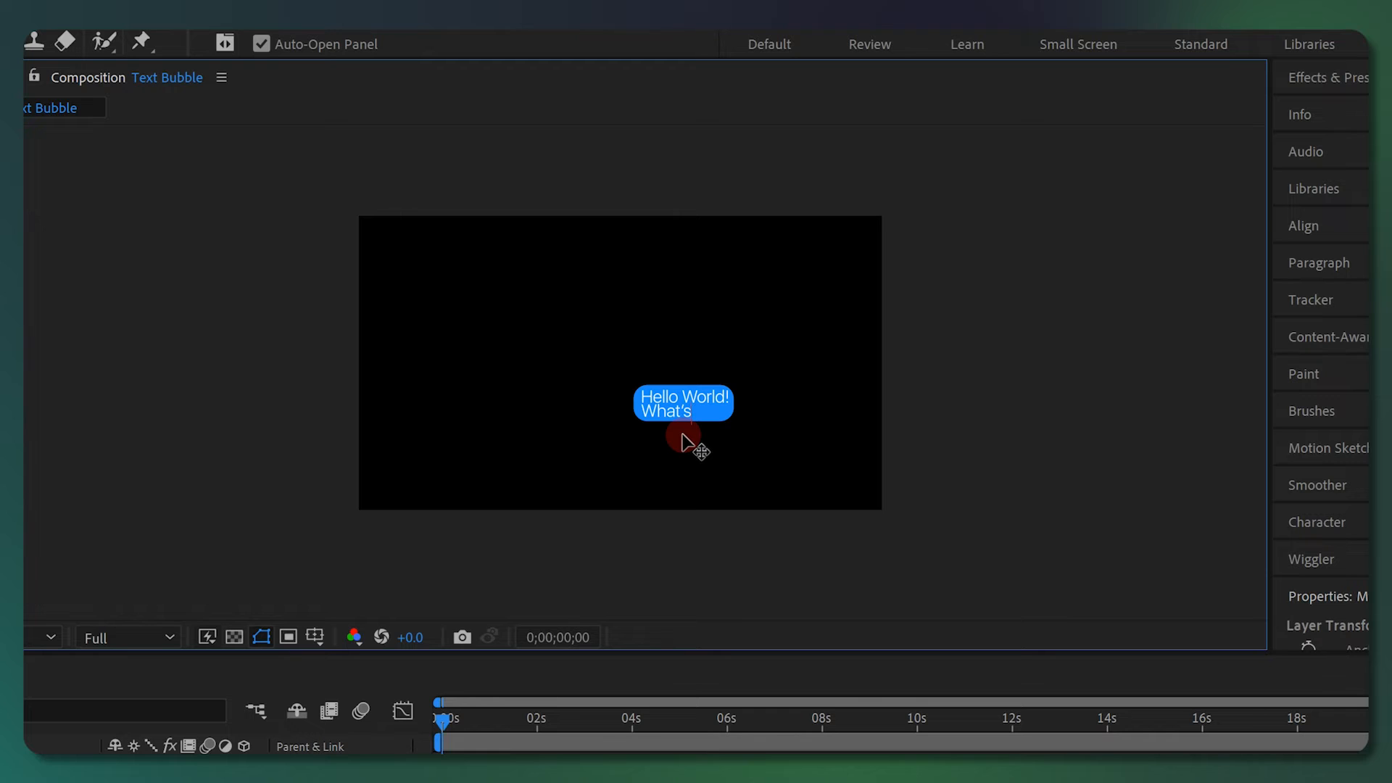
pyautogui.write(' up')
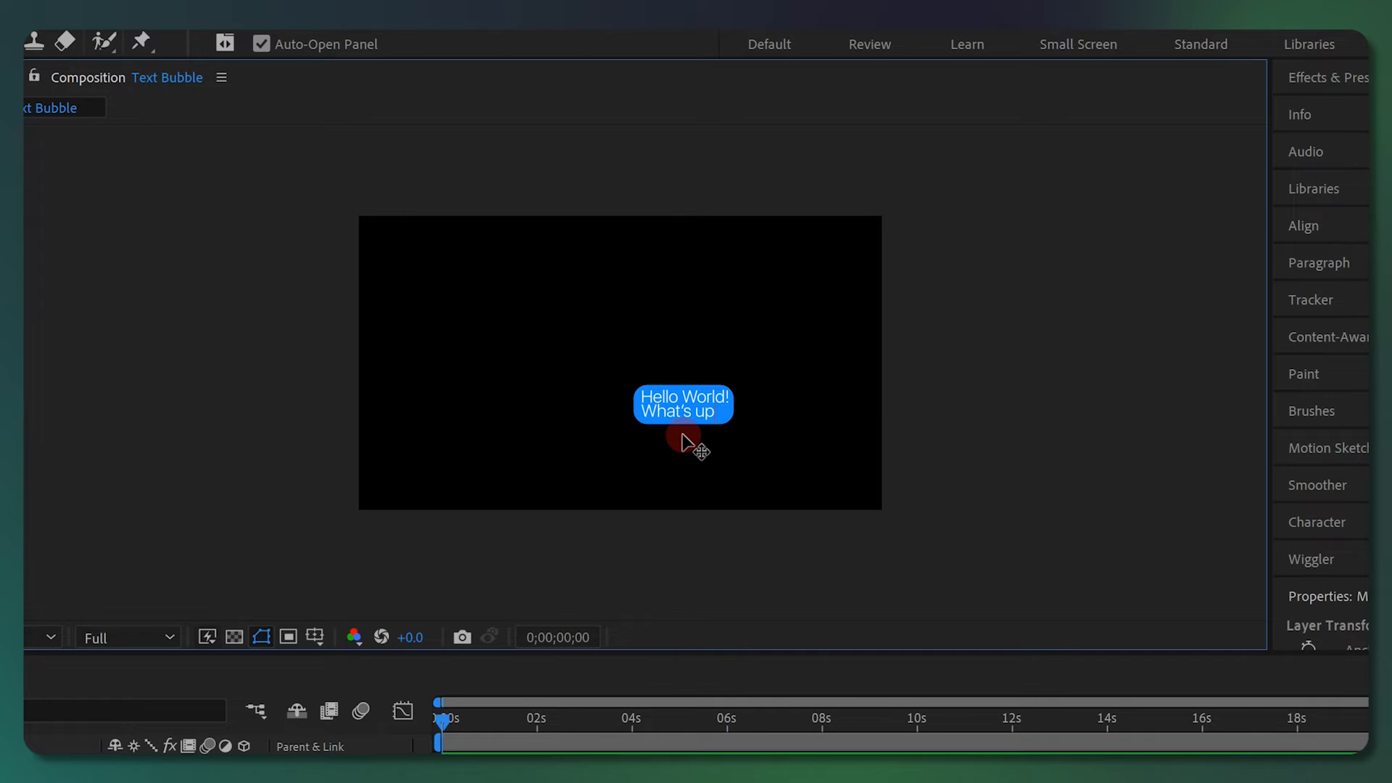
# Step: Increase the leading of the two-line text so its lines sit further apart
pyautogui.tripleClick(677, 411)
pyautogui.click(678, 411)
pyautogui.click(1267, 522)
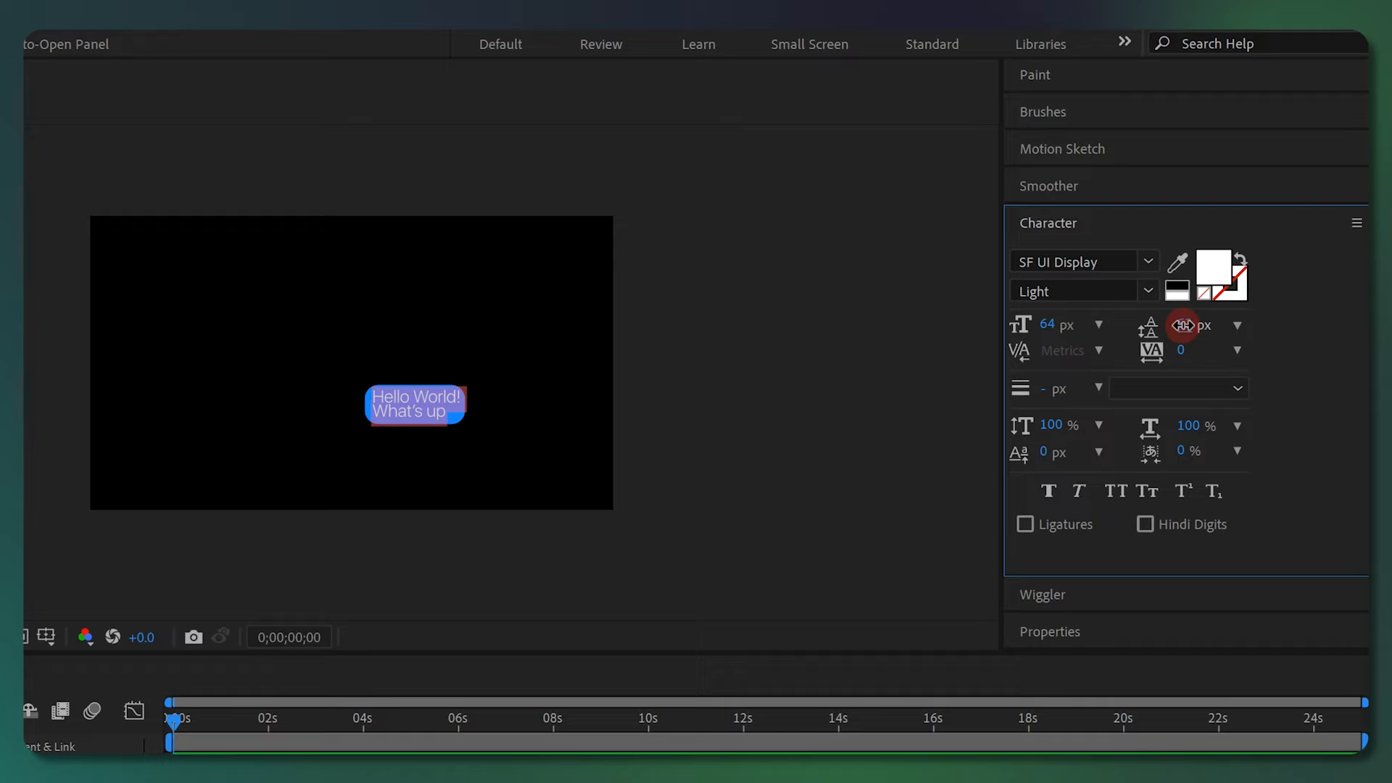
pyautogui.moveTo(1183, 326); pyautogui.dragTo(1201, 323)
pyautogui.click(873, 486)
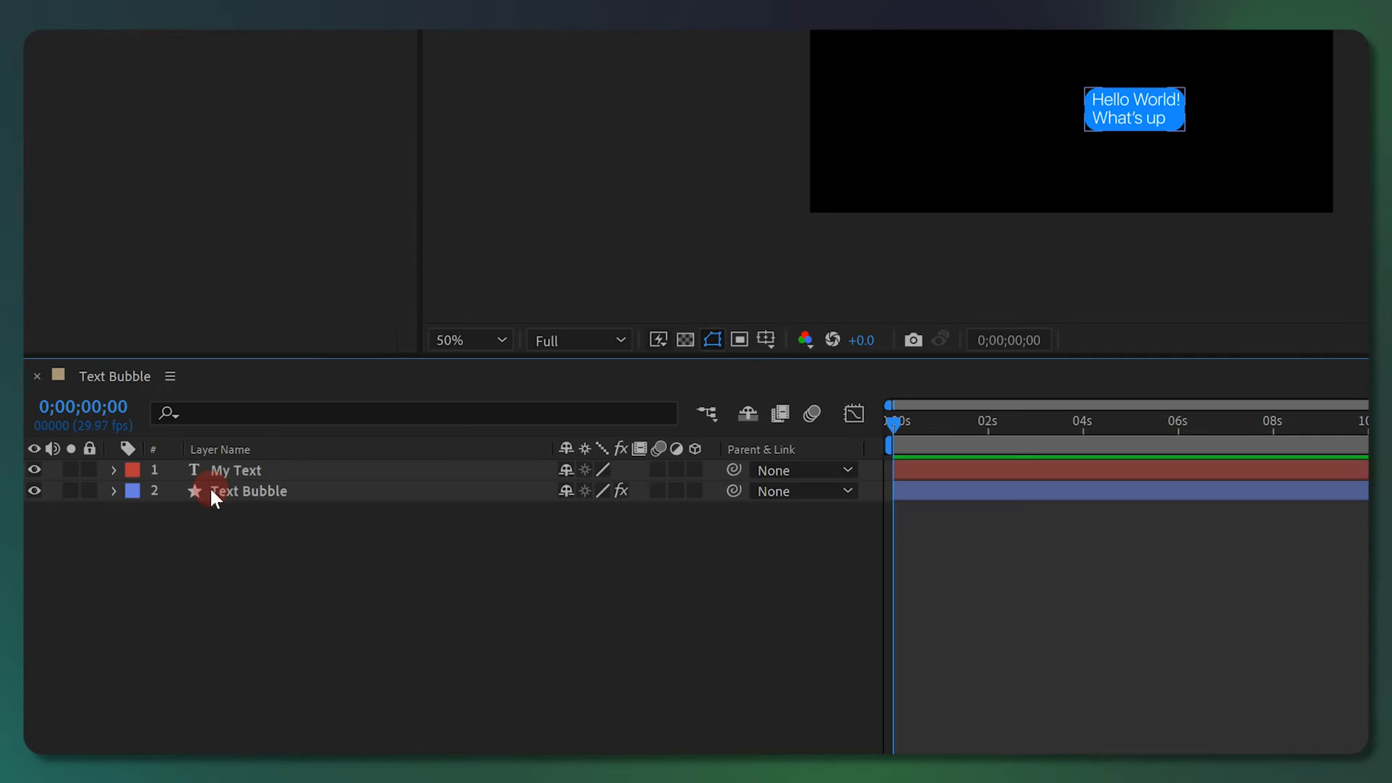
# Step: Pre-compose the My Text and Text Bubble layers into a new composition named Line 1
pyautogui.click(211, 490)
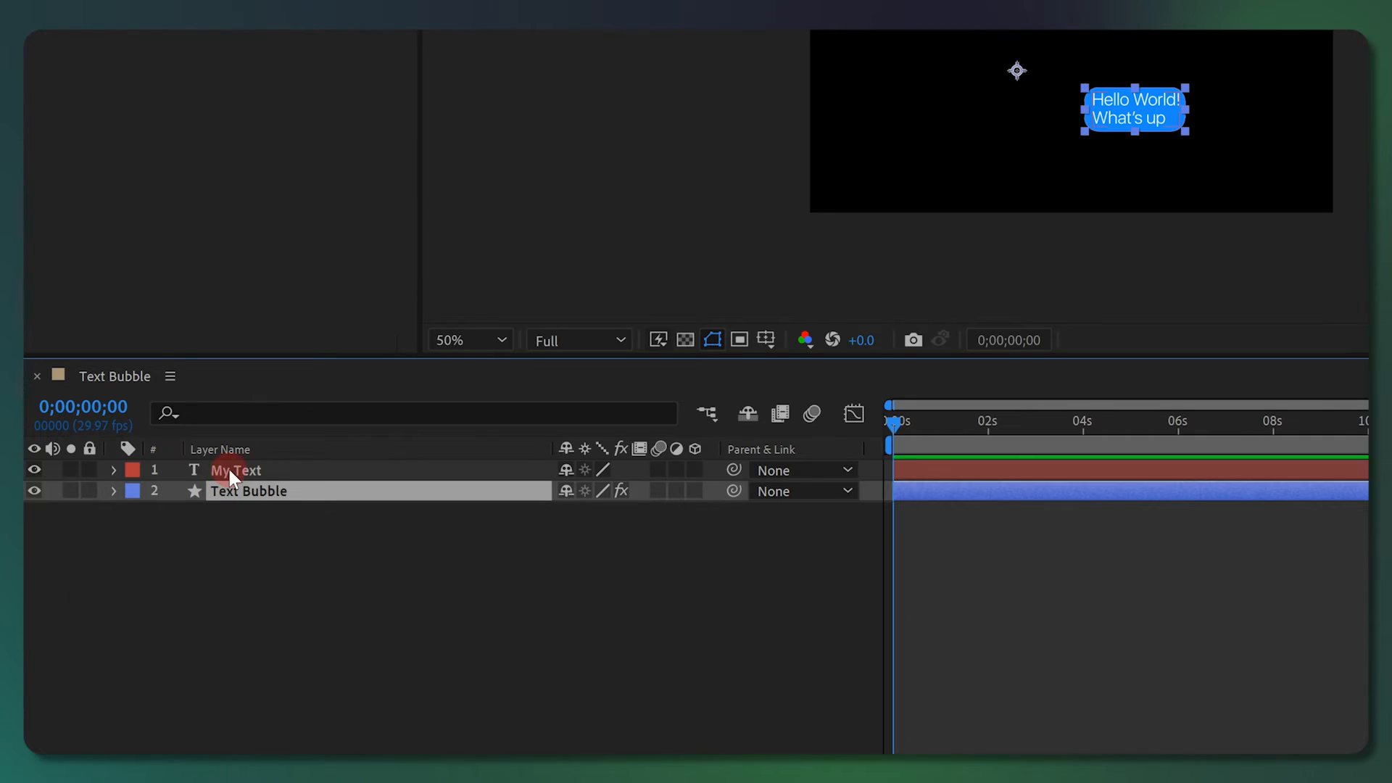
pyautogui.keyDown('shift'); pyautogui.click(229, 470); pyautogui.keyUp('shift')
pyautogui.rightClick(229, 470)
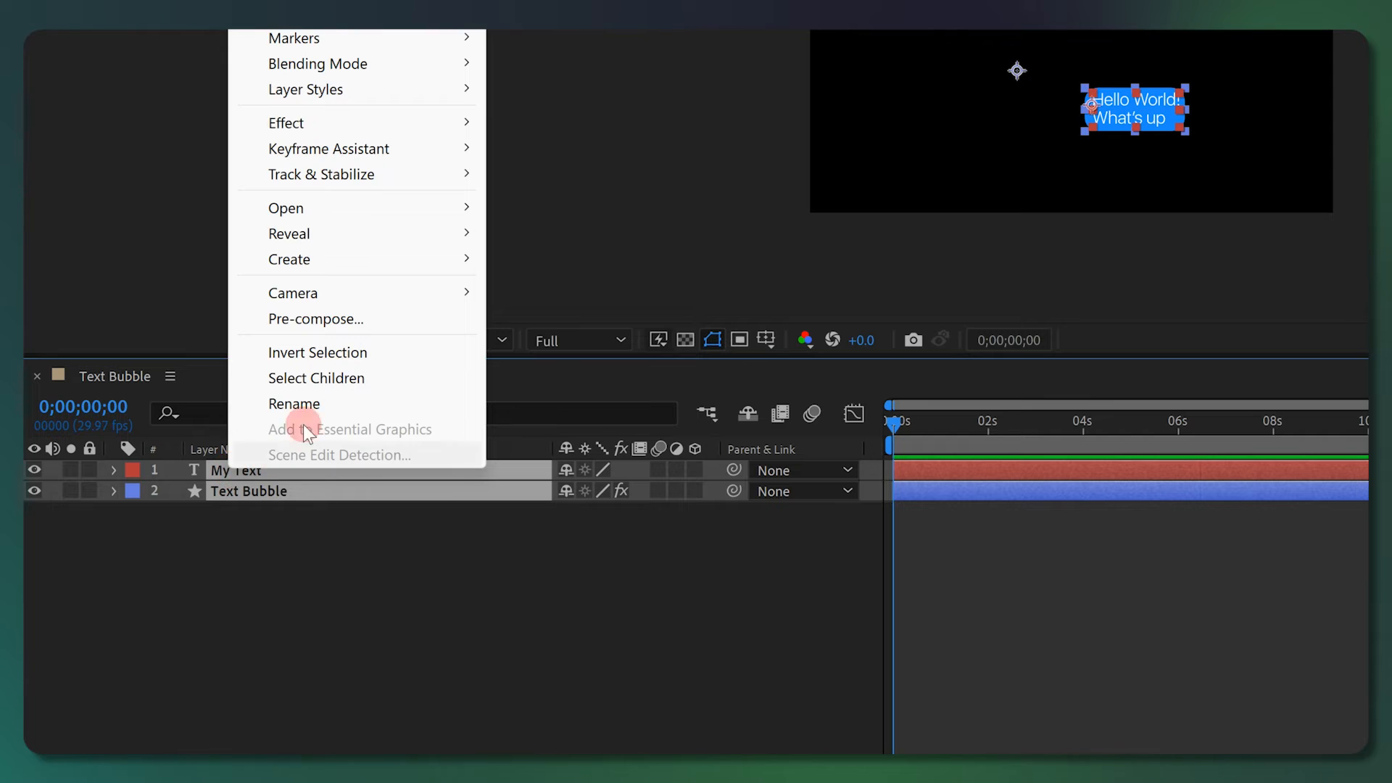
pyautogui.click(337, 324)
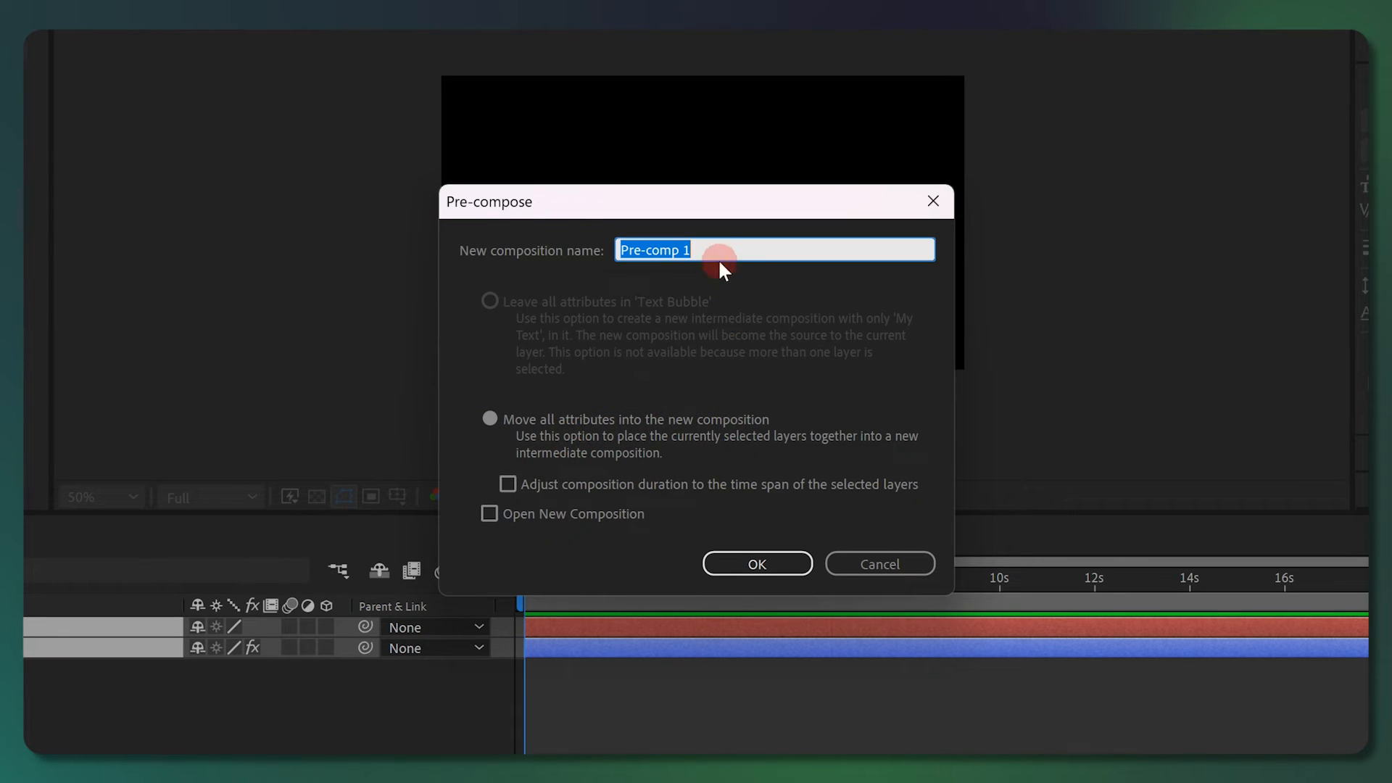
pyautogui.write('Line ')
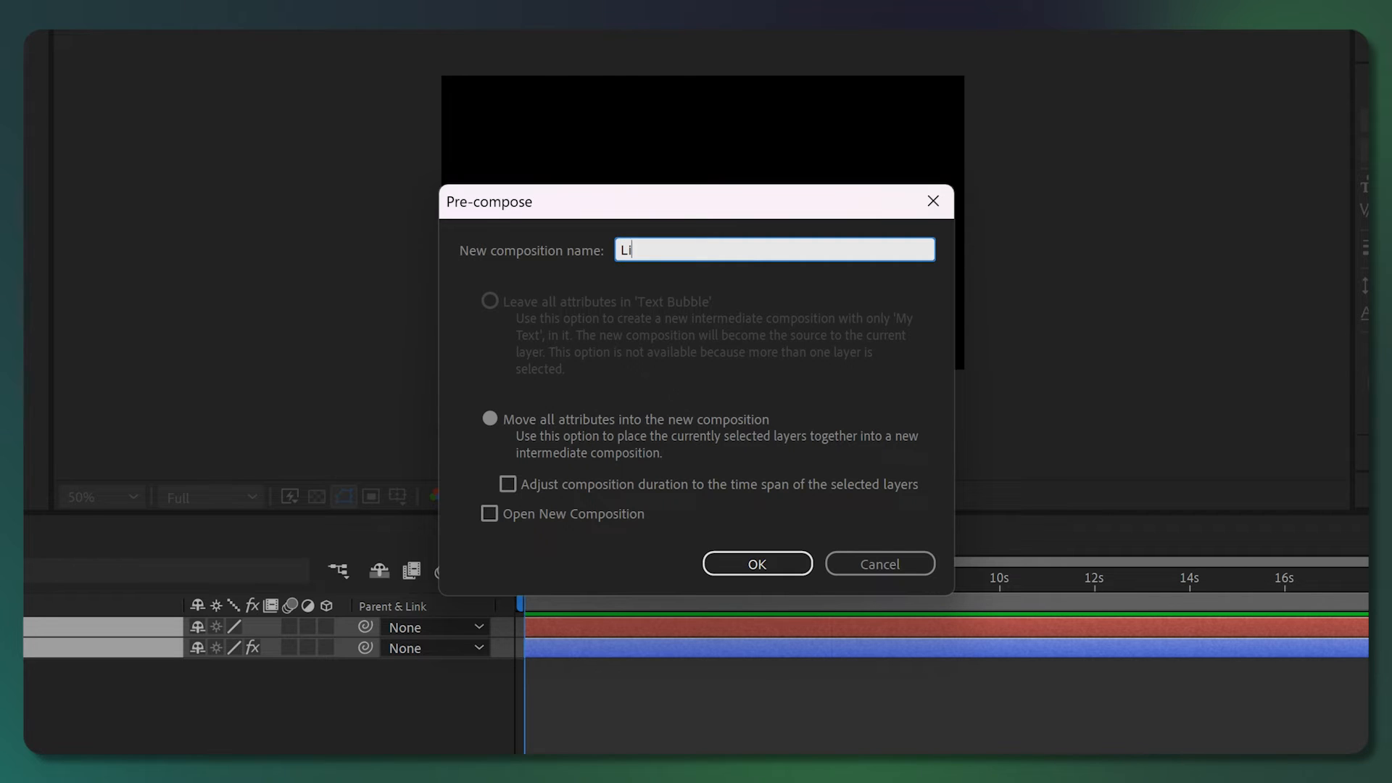
pyautogui.write('1')
pyautogui.click(757, 561)
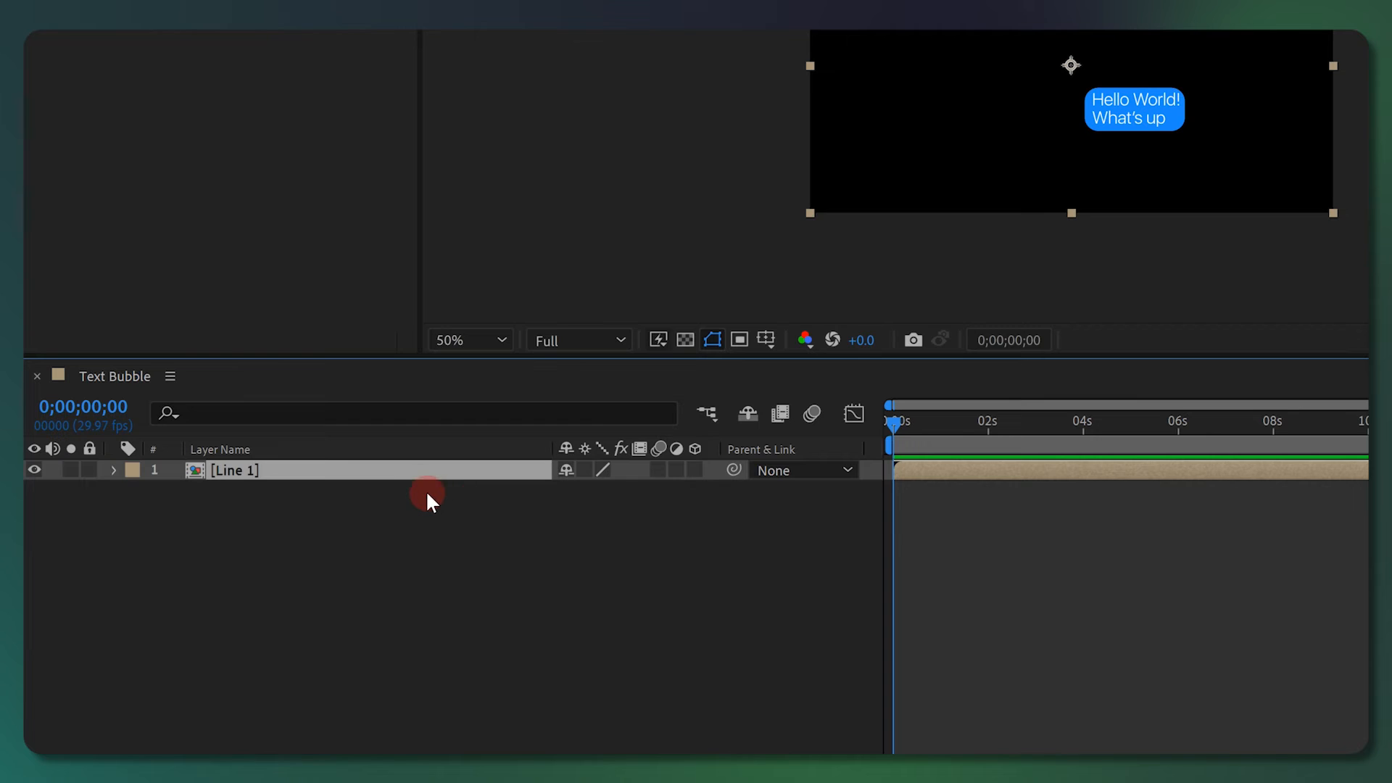
# Step: Copy both layers from the Line 1 composition into the Text Bubble composition and move the copied bubble just below the original
pyautogui.click(54, 644)
pyautogui.doubleClick(419, 473)
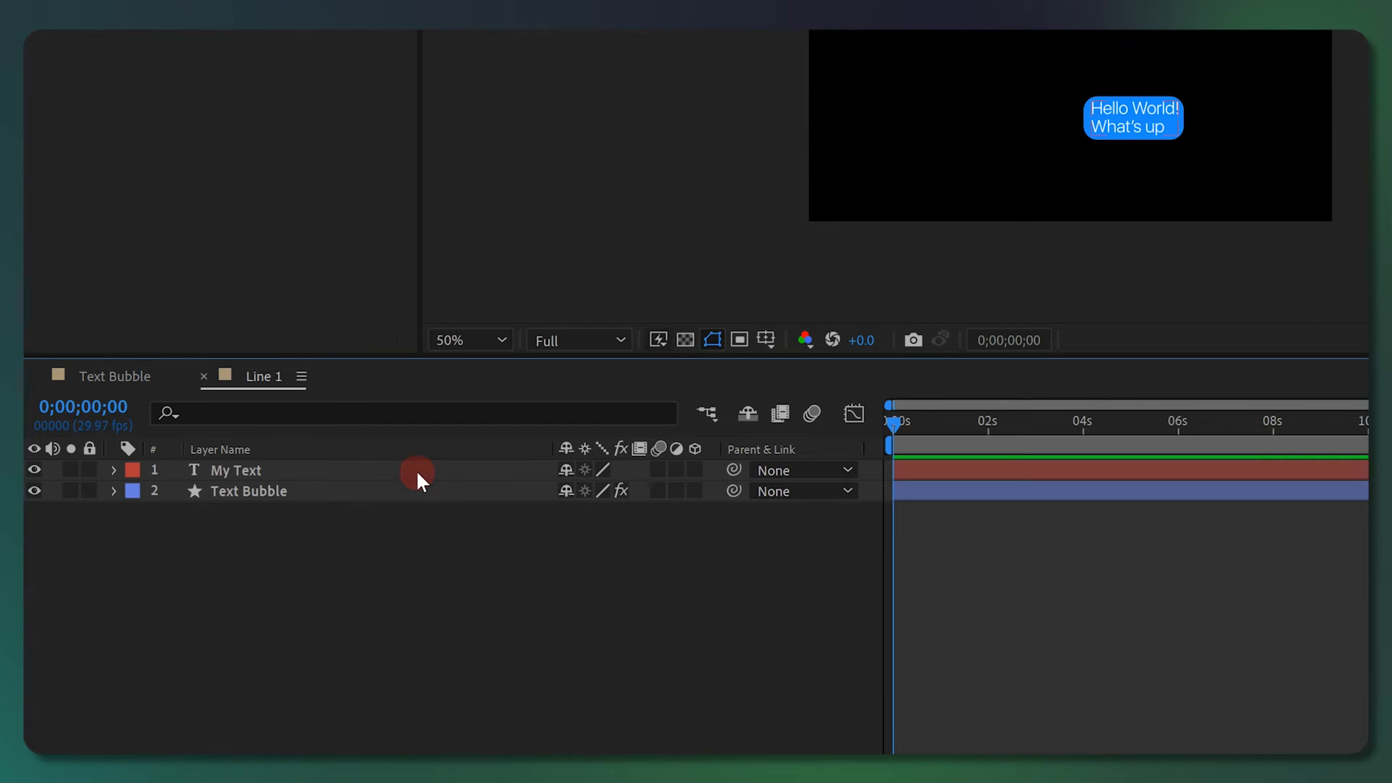
pyautogui.moveTo(368, 520); pyautogui.dragTo(347, 470)
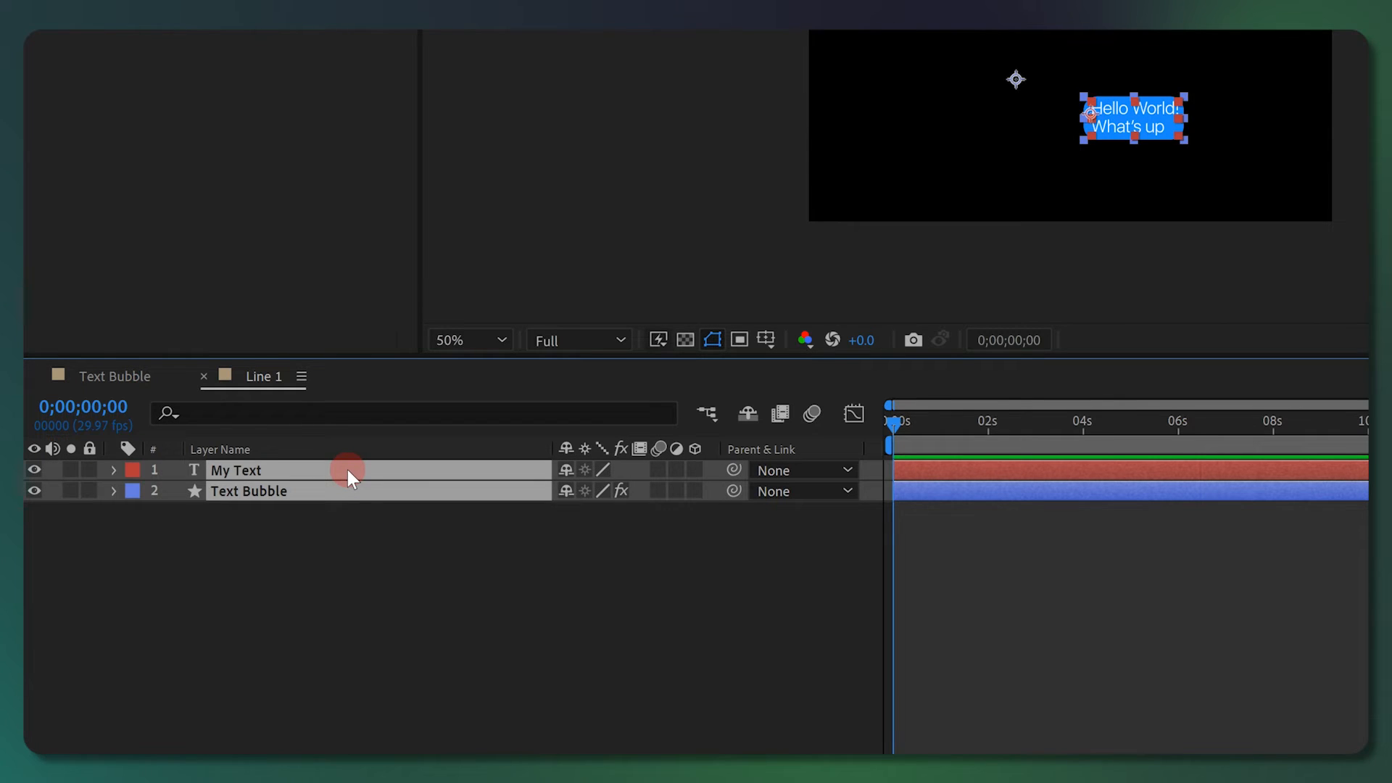
pyautogui.click(145, 376)
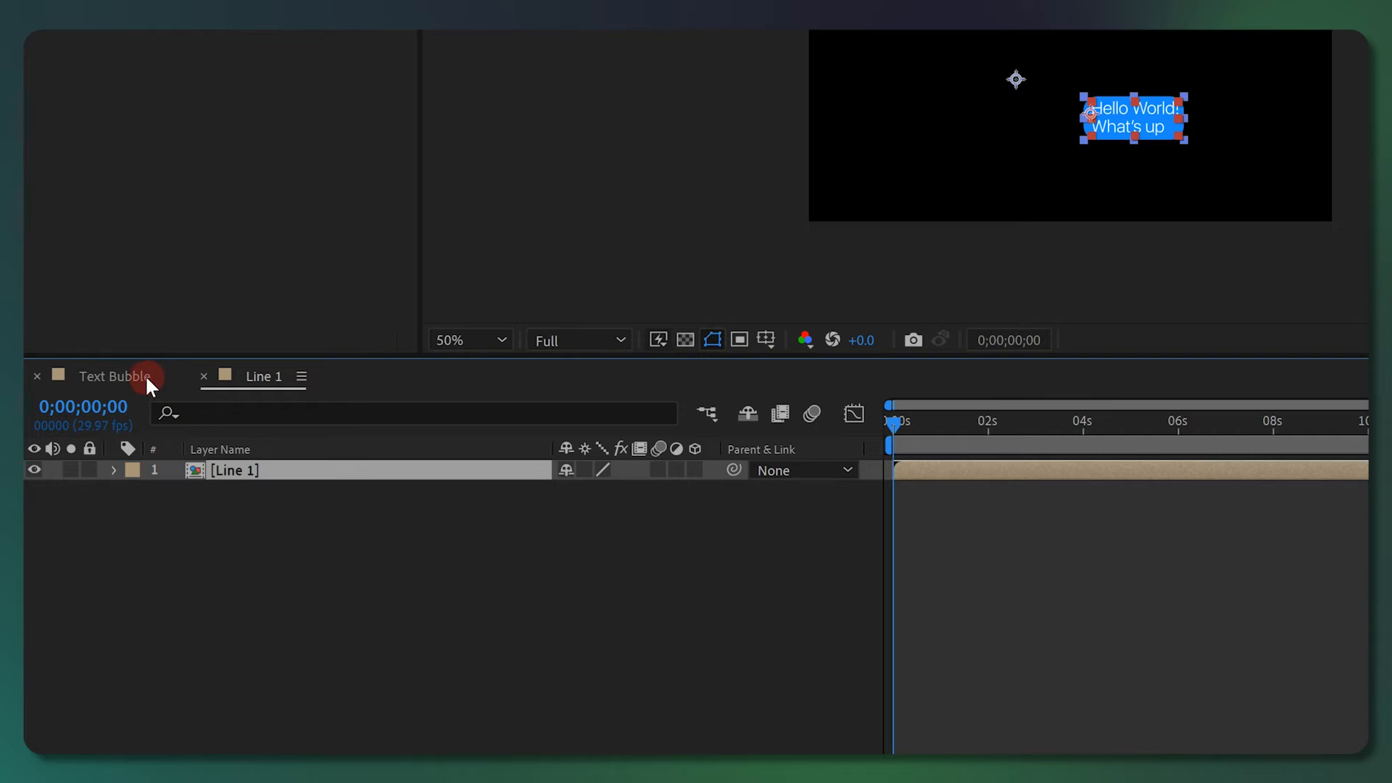
pyautogui.click(238, 511)
pyautogui.hotkey('ctrl', 'v')
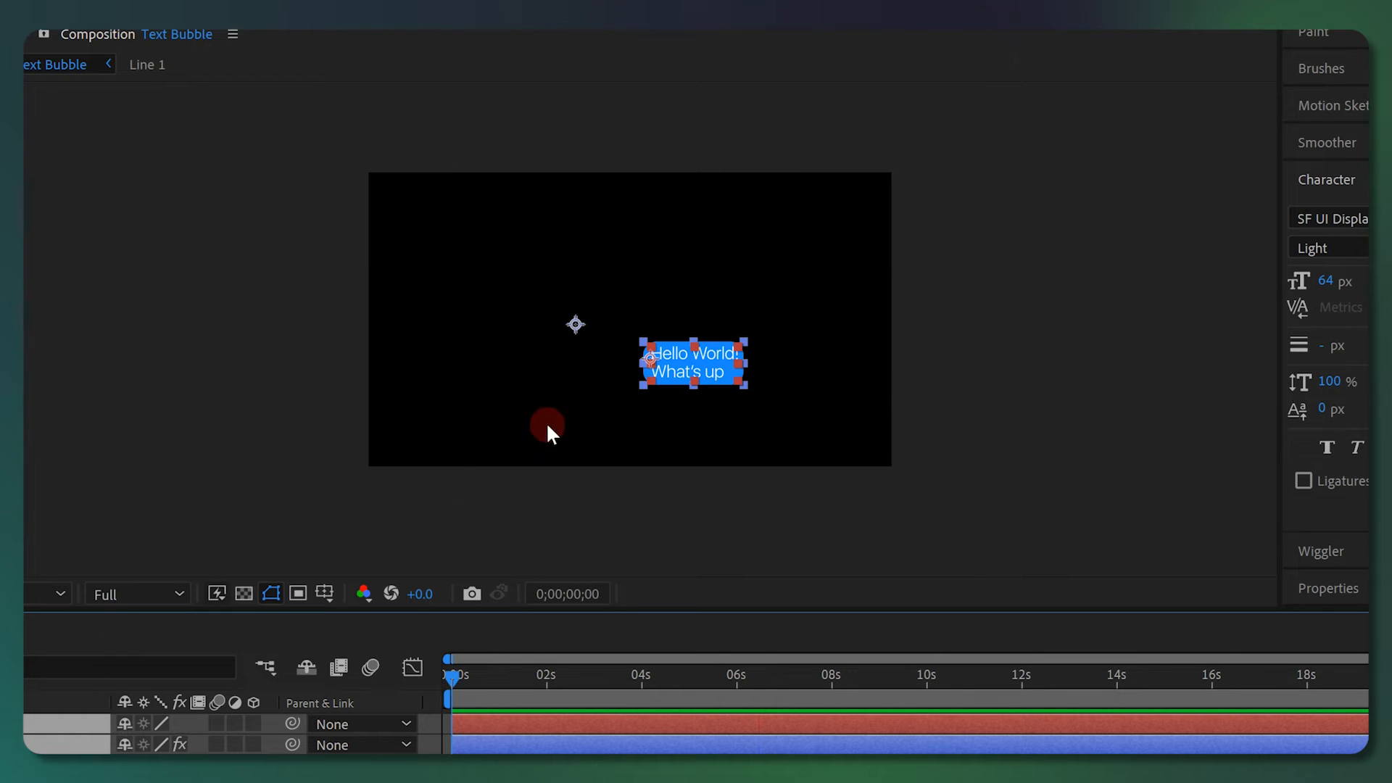
pyautogui.moveTo(648, 377); pyautogui.dragTo(645, 426)
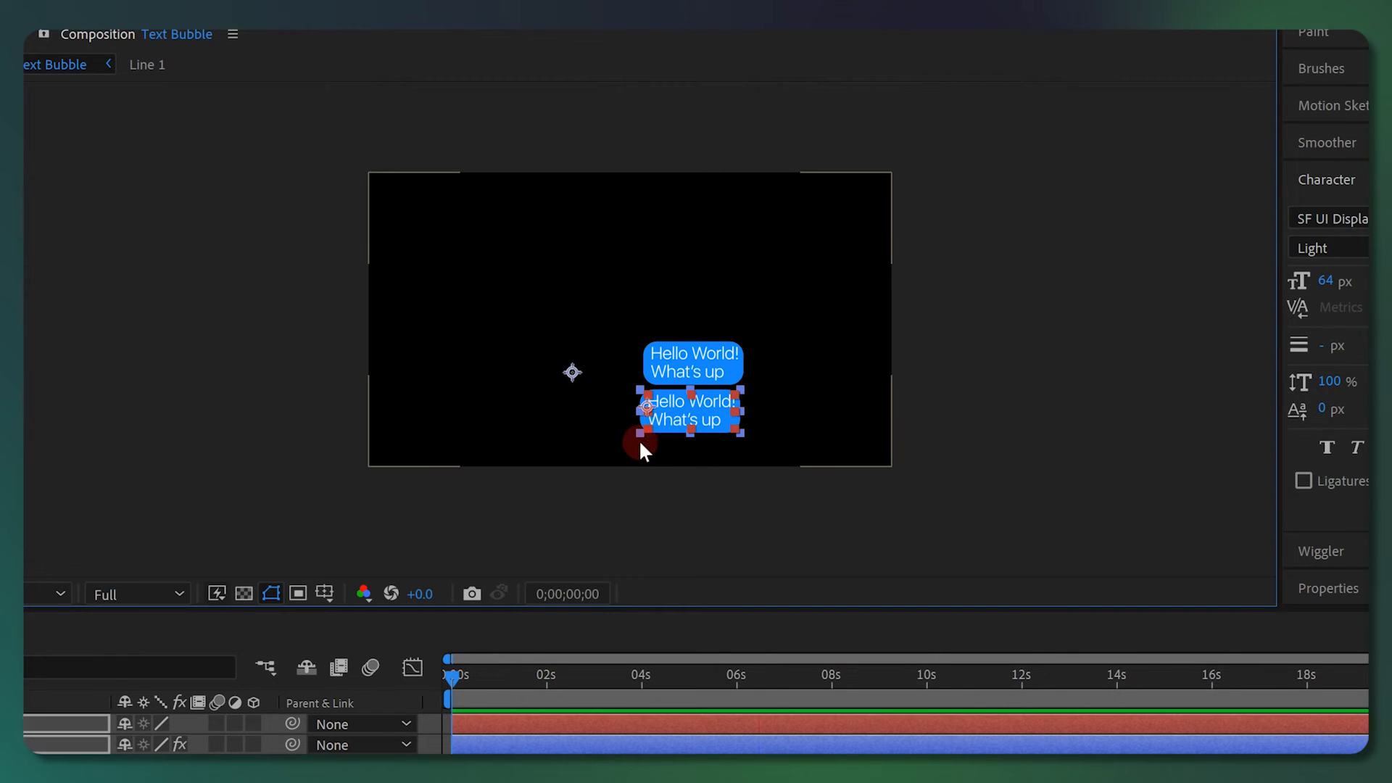
# Step: Replace the text in the copied lower bubble with "What is going on"
pyautogui.doubleClick(666, 419)
pyautogui.write('What is goi')
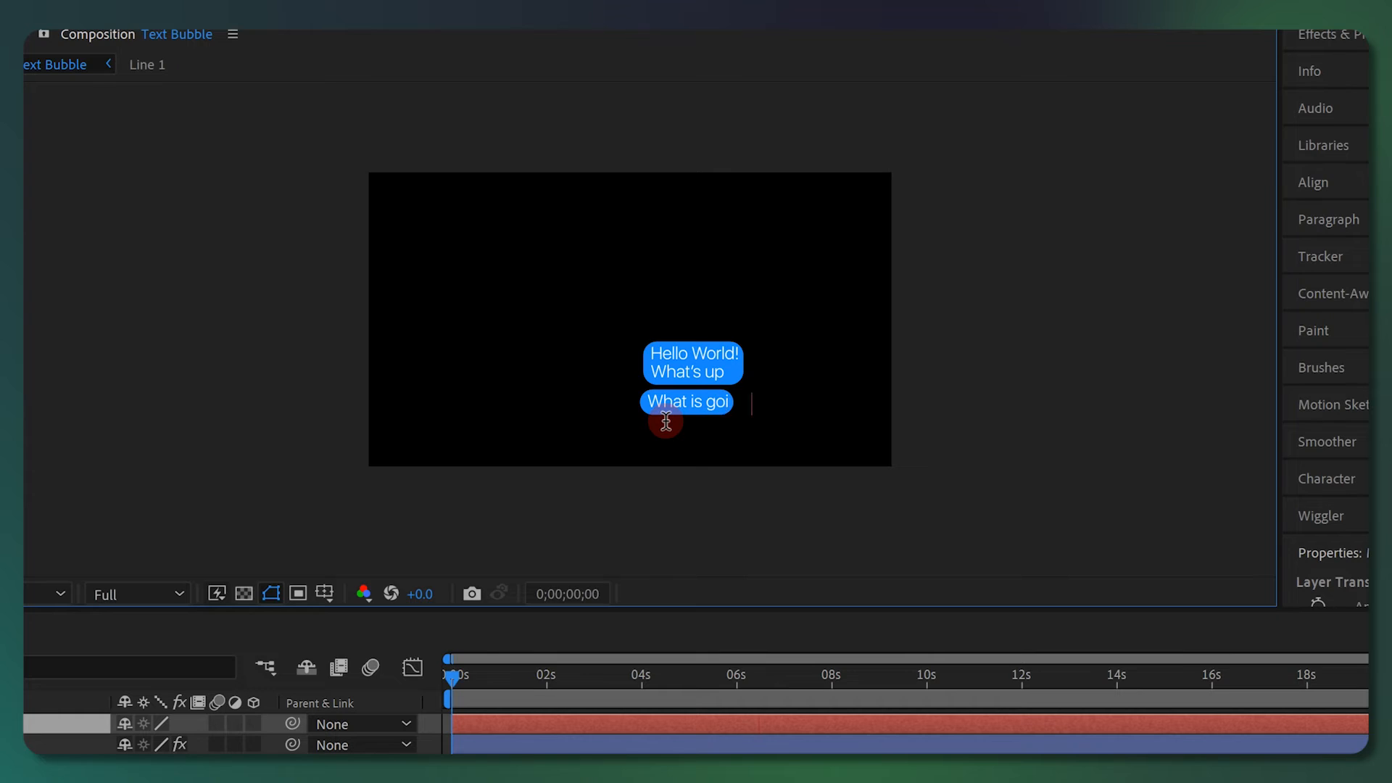
pyautogui.write('ng on')
# Step: Pre-compose the copied My Text and Text Bubble layers into a new composition named Line 2, moving all attributes into it
pyautogui.keyDown('ctrl'); pyautogui.click(364, 495); pyautogui.keyUp('ctrl')
pyautogui.rightClick(365, 495)
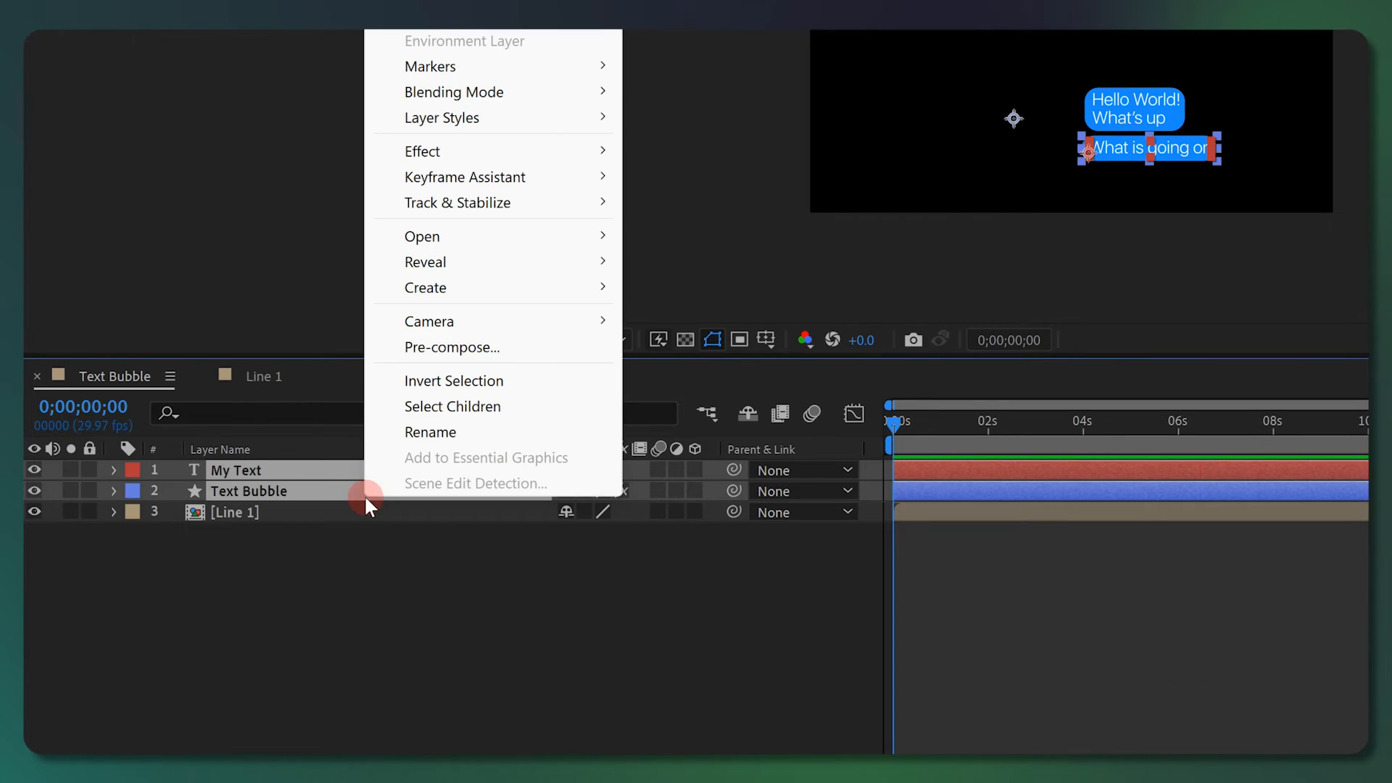
pyautogui.click(480, 348)
pyautogui.write('Line 2')
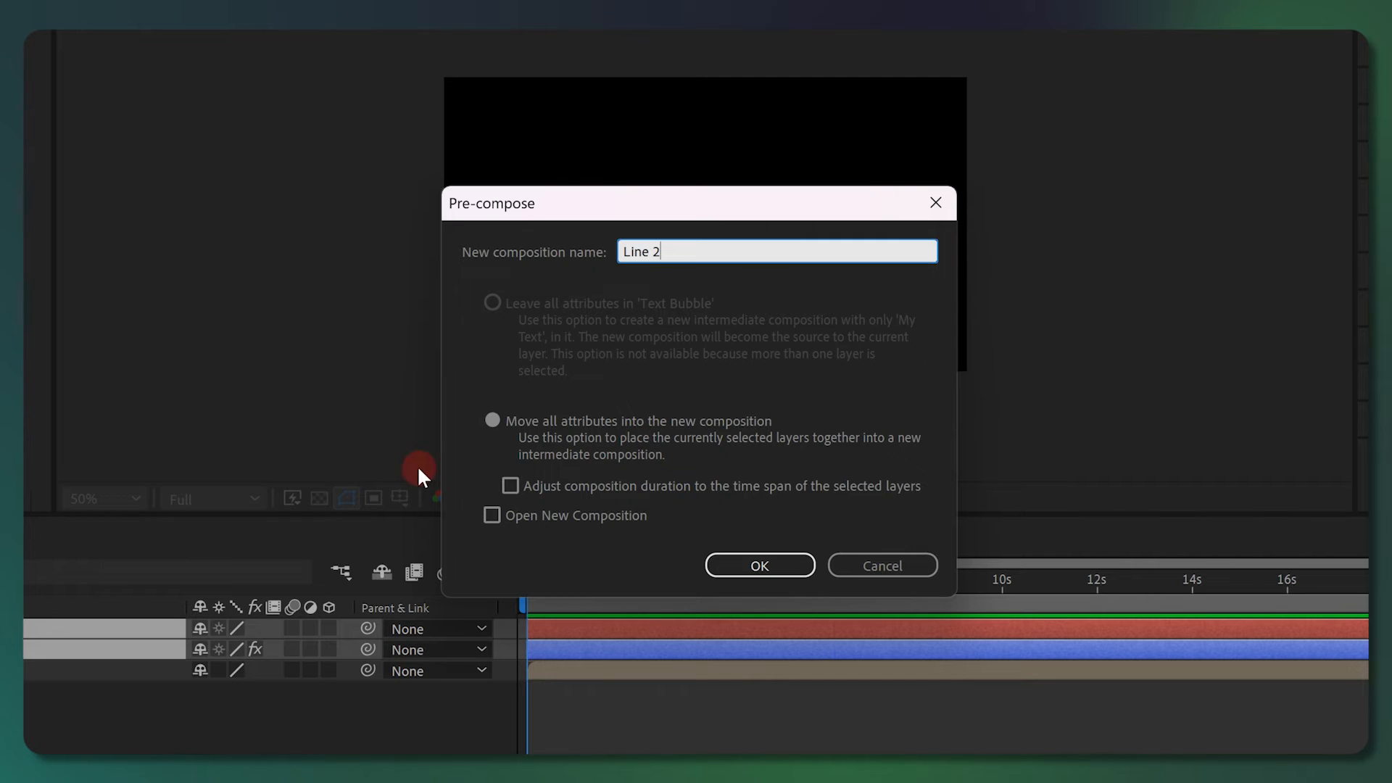
pyautogui.click(766, 565)
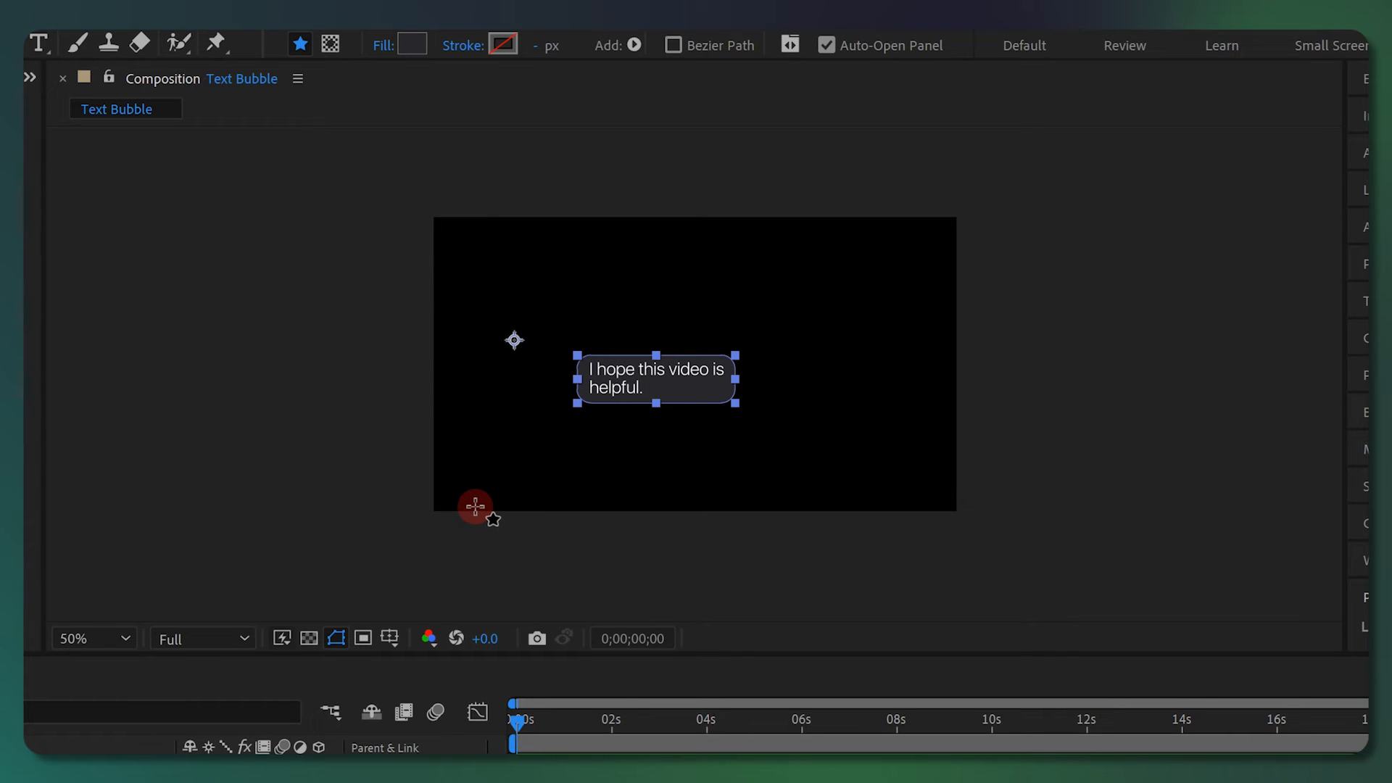
# Step: Set the selected bubble's shape fill color to hex 27272B
pyautogui.click(410, 45)
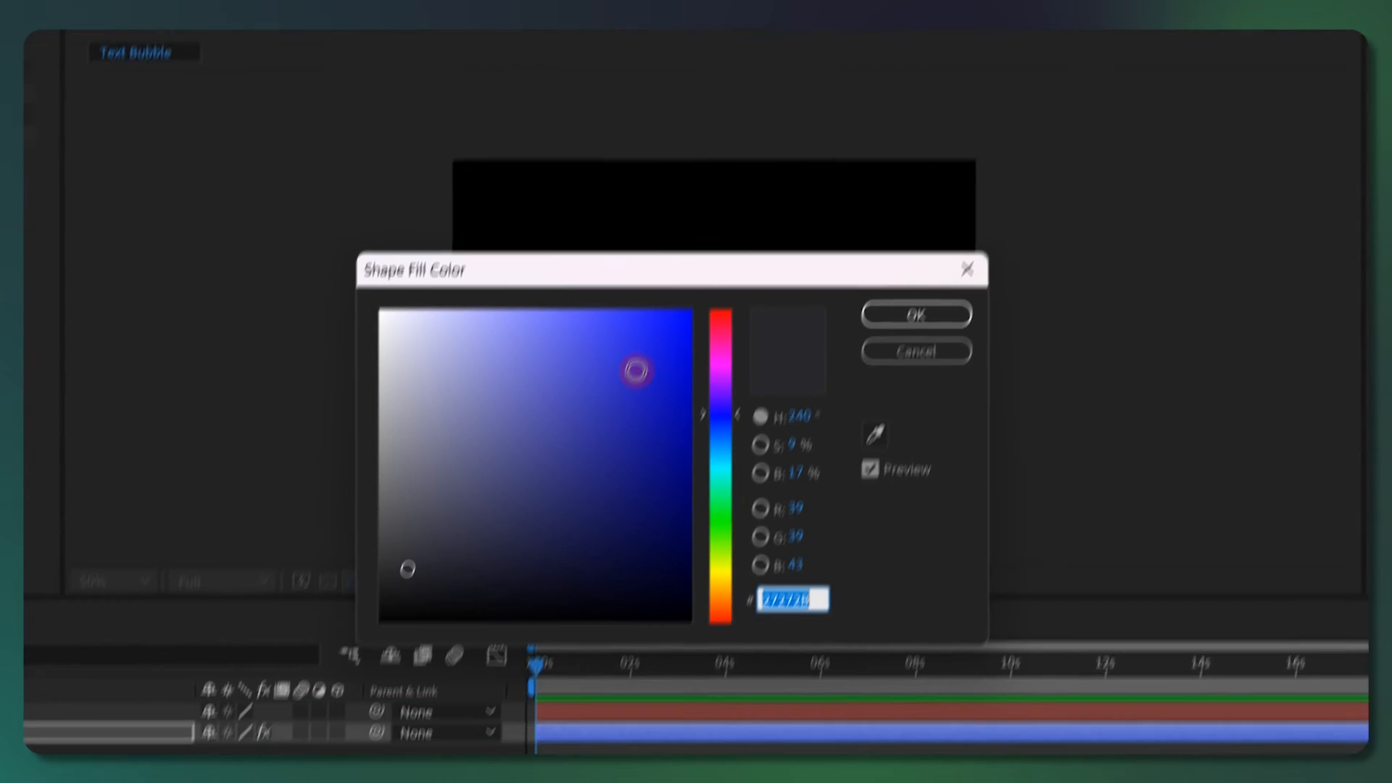
pyautogui.write('27272B')
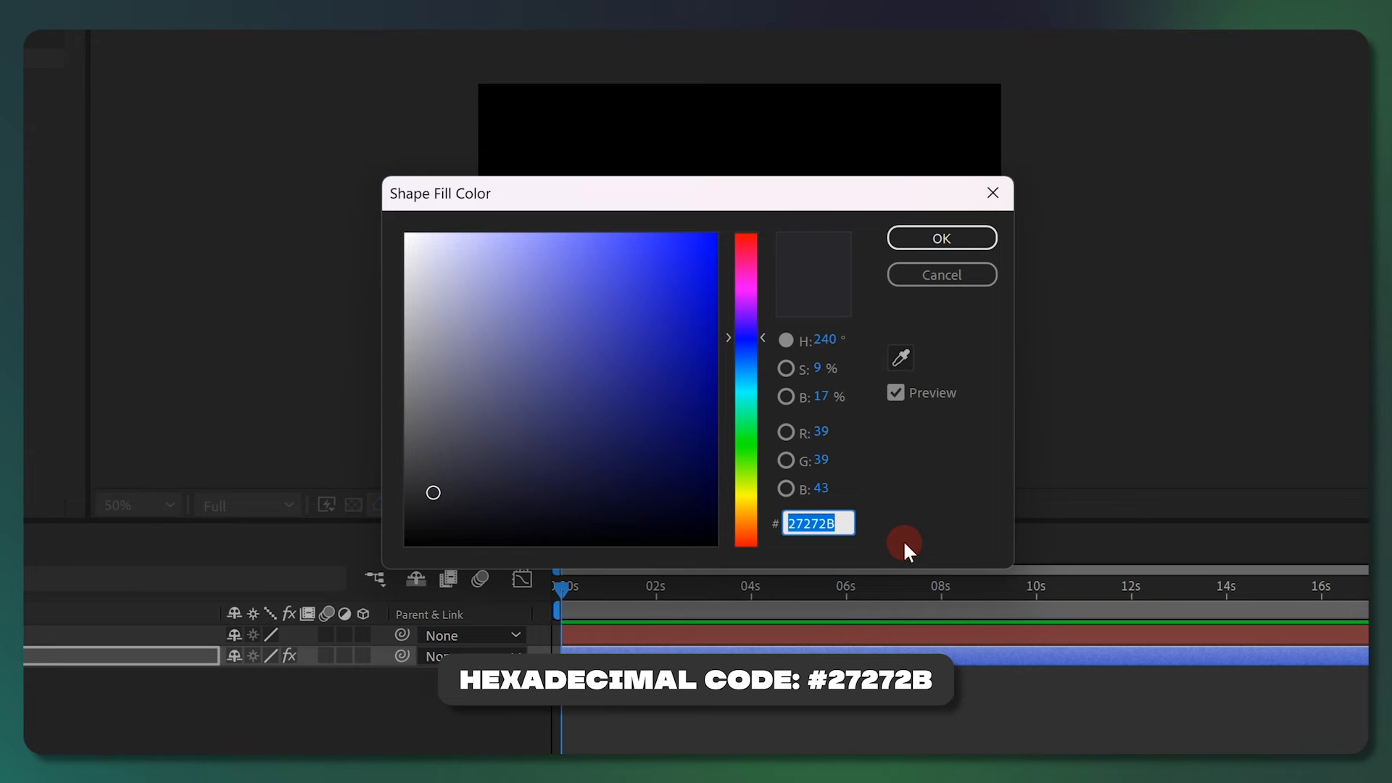
pyautogui.click(927, 234)
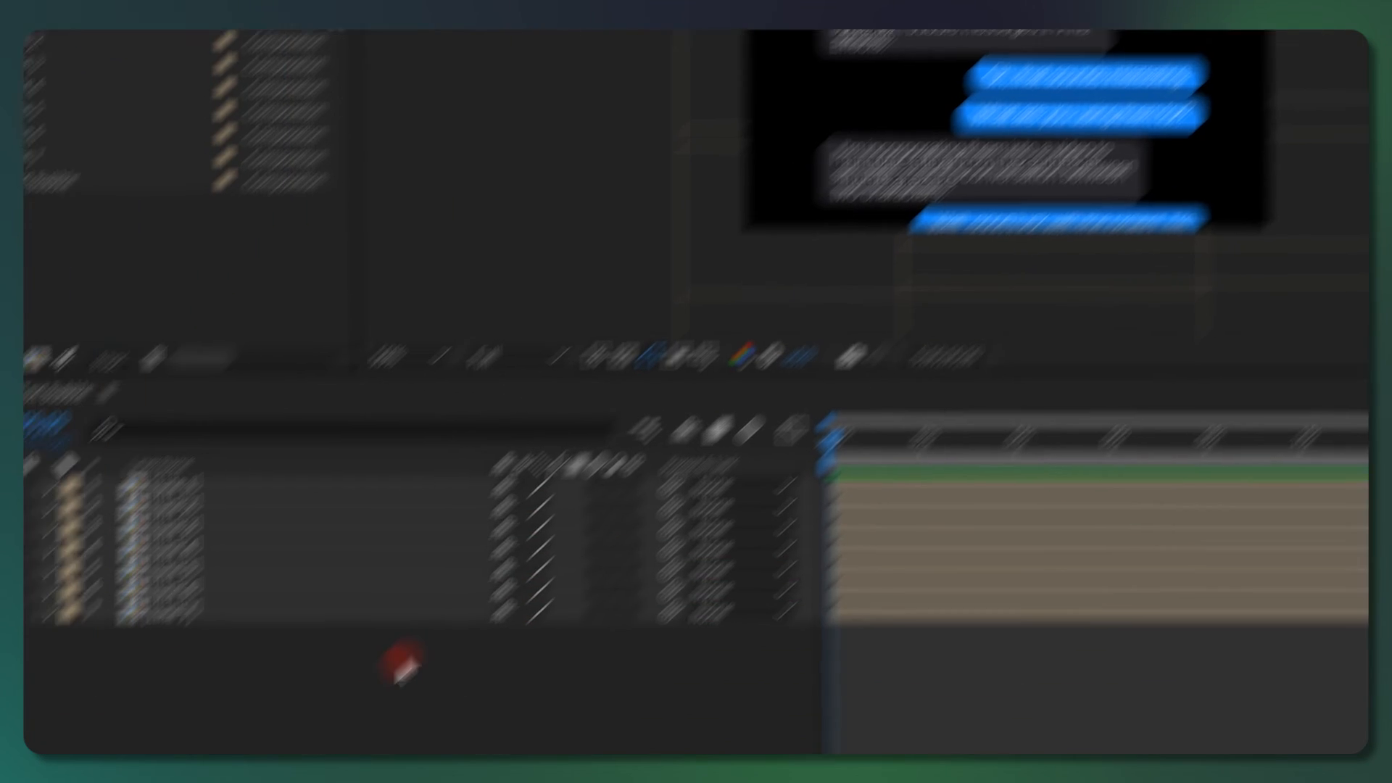
# Step: Add a null object to the Text Bubble composition and parent the Line 1 through Line 7 layers to it
pyautogui.rightClick(464, 599)
pyautogui.moveTo(691, 320)
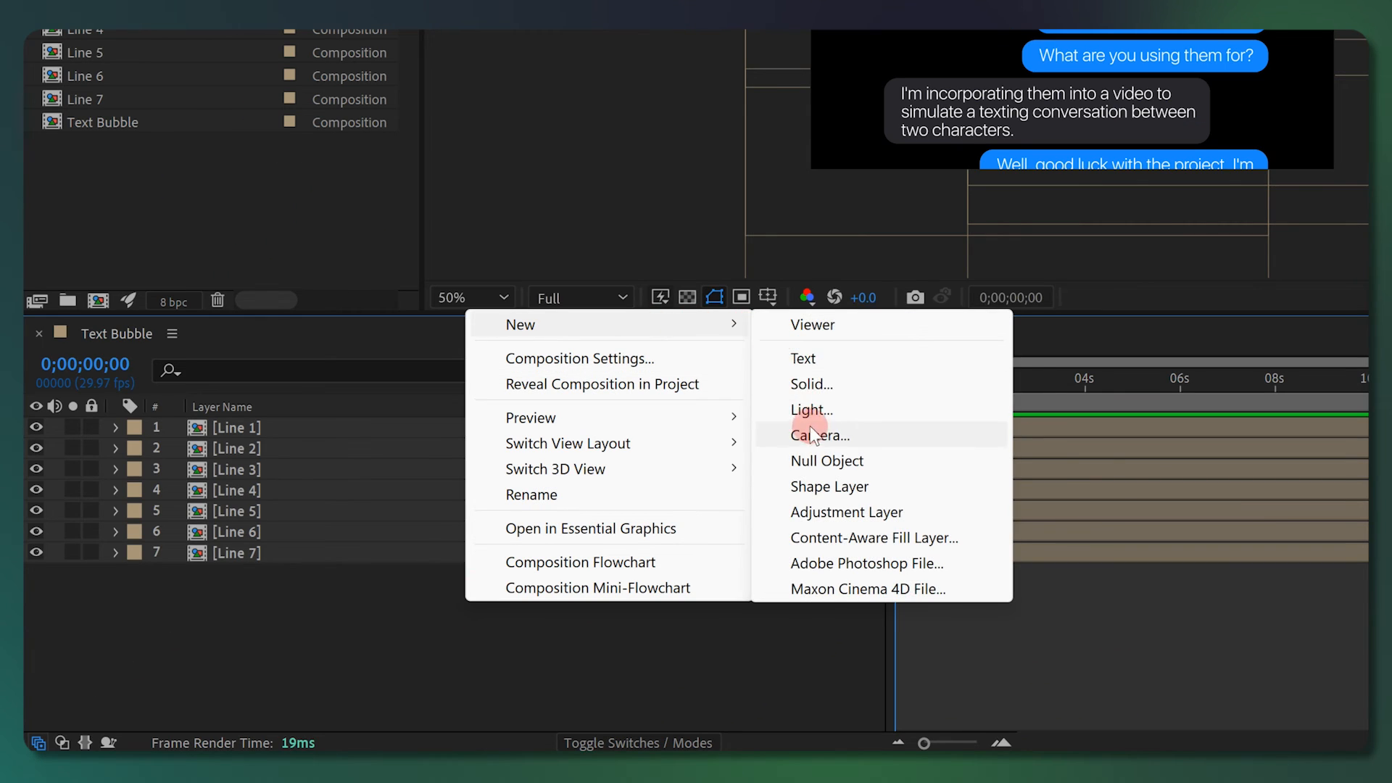
pyautogui.click(810, 460)
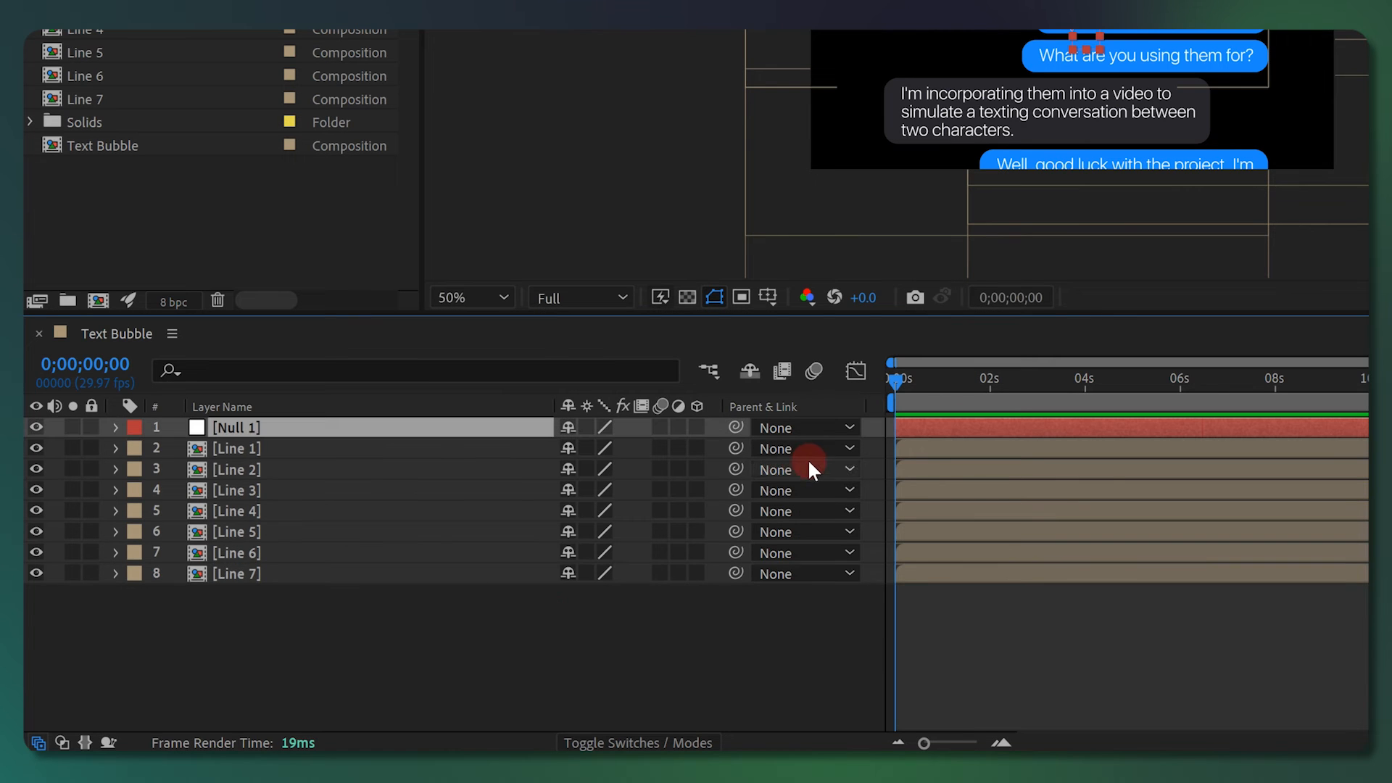
pyautogui.moveTo(534, 618); pyautogui.dragTo(525, 455)
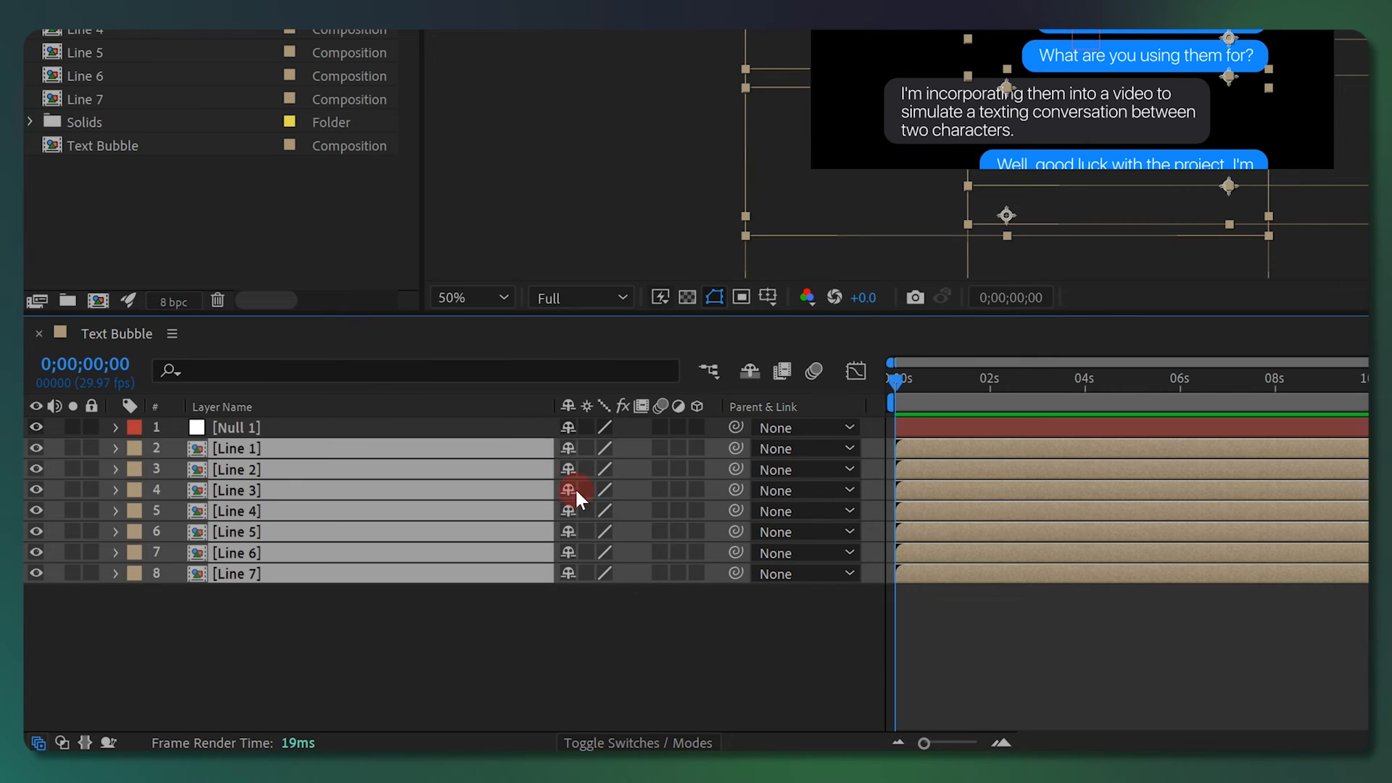
pyautogui.moveTo(734, 573); pyautogui.dragTo(734, 574)
pyautogui.moveTo(494, 458); pyautogui.dragTo(442, 435)
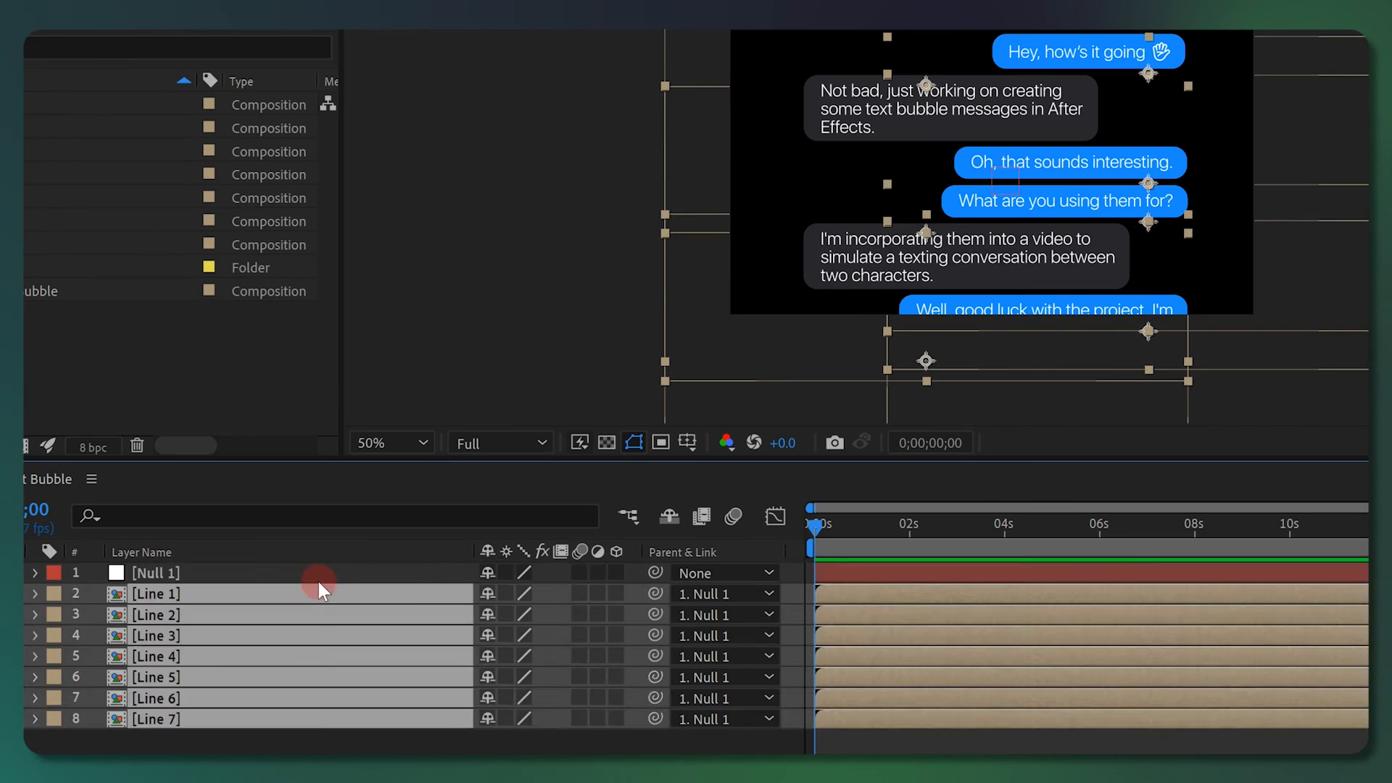
# Step: Reveal Null 1's Position and move the null straight down to about 960, 1424, leaving only the first message in frame
pyautogui.click(396, 430)
pyautogui.press('p')
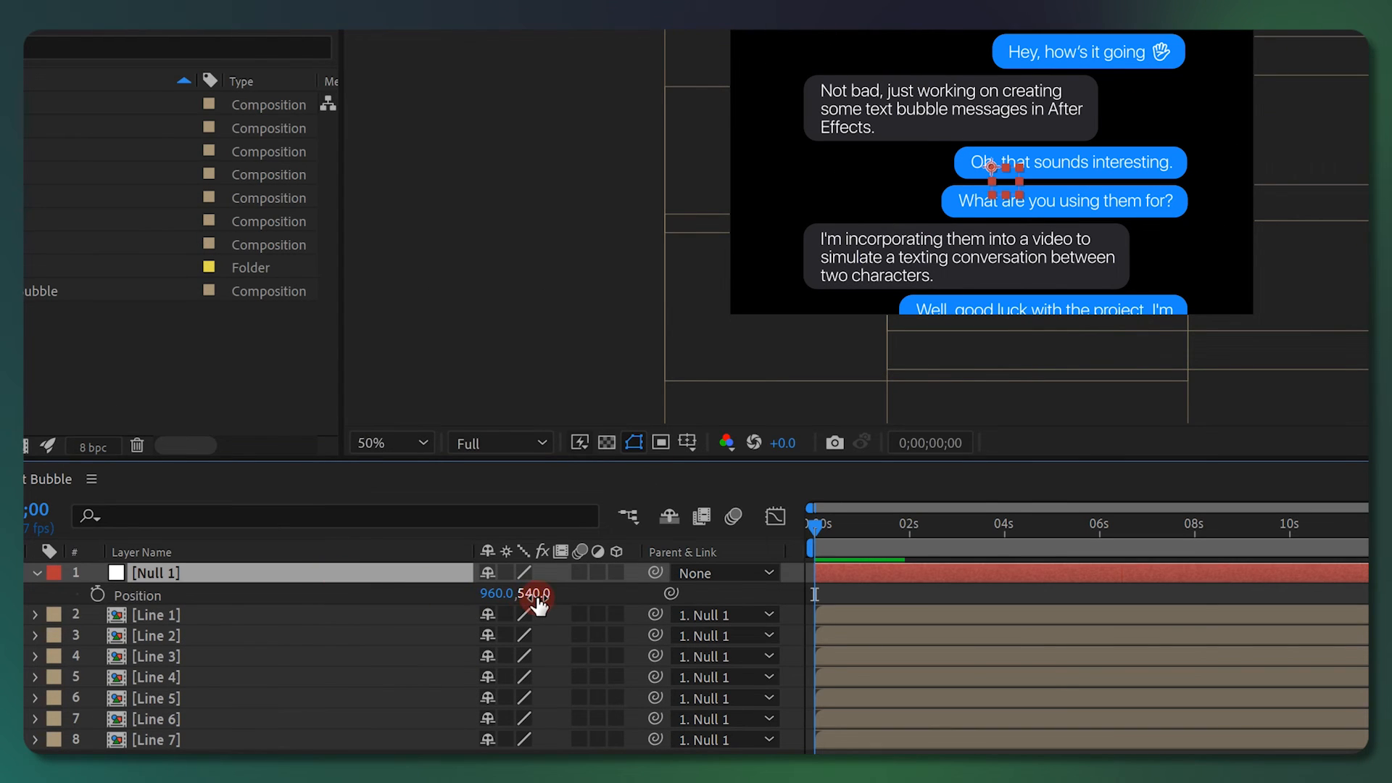
pyautogui.moveTo(535, 593); pyautogui.dragTo(464, 592)
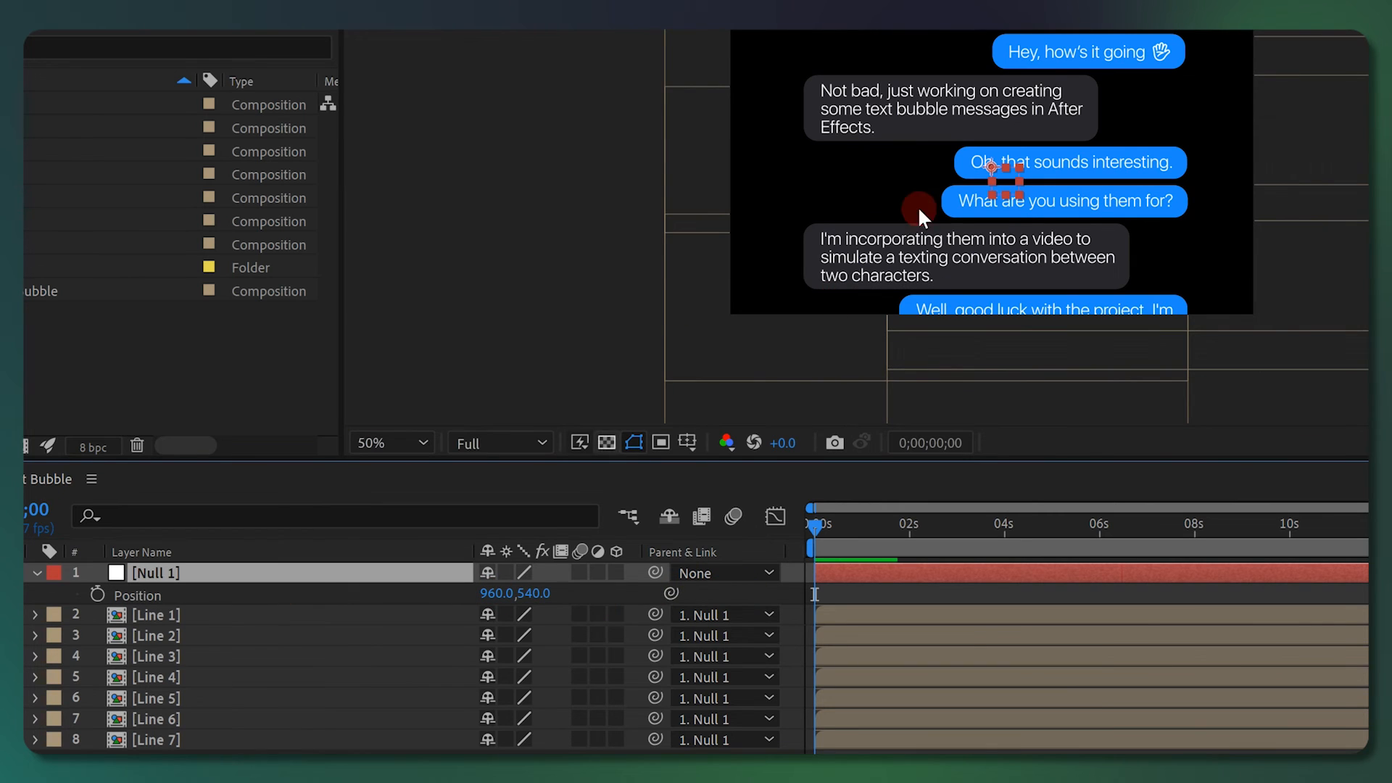
pyautogui.moveTo(995, 168); pyautogui.dragTo(984, 408)
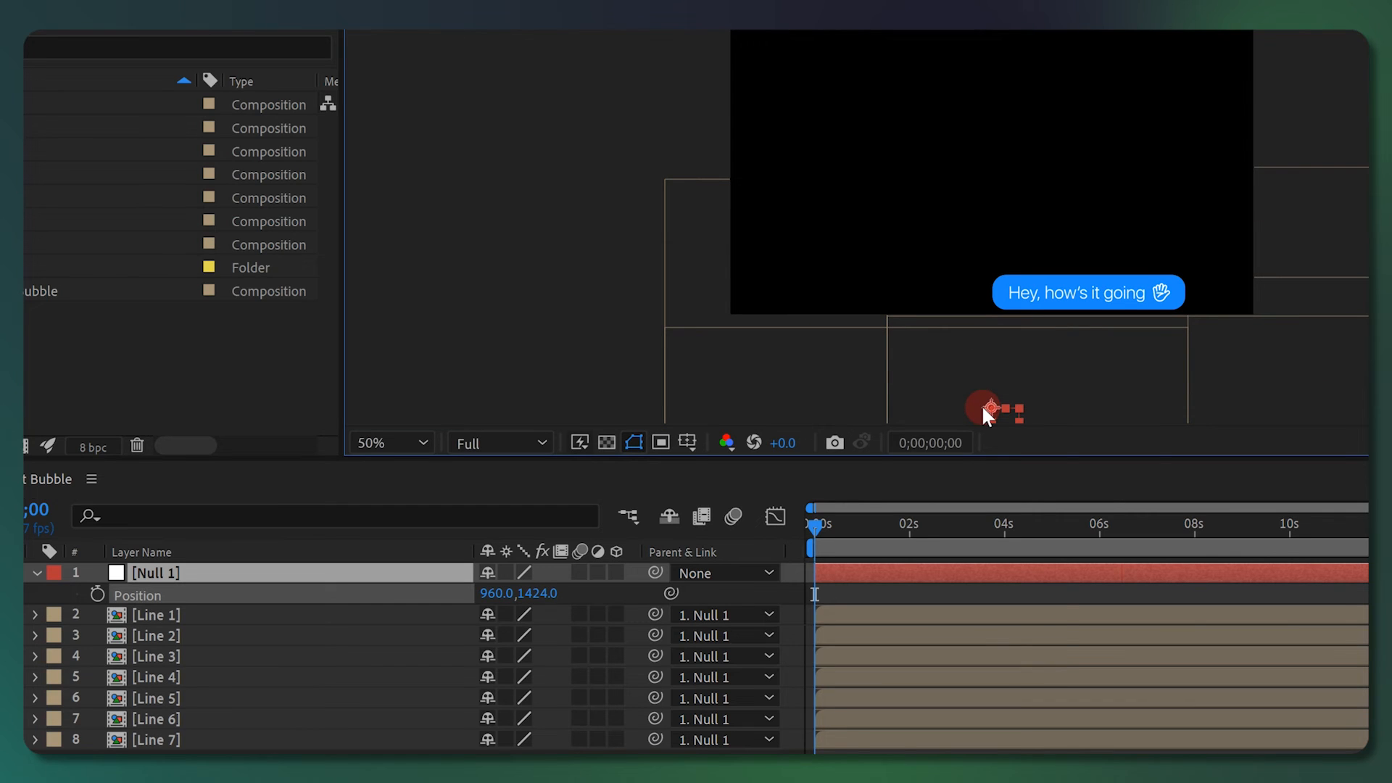
# Step: Display the title/action safe guides, then lower Null 1 to 960, 1477 and start Position keyframes at frame 0
pyautogui.click(687, 443)
pyautogui.click(725, 469)
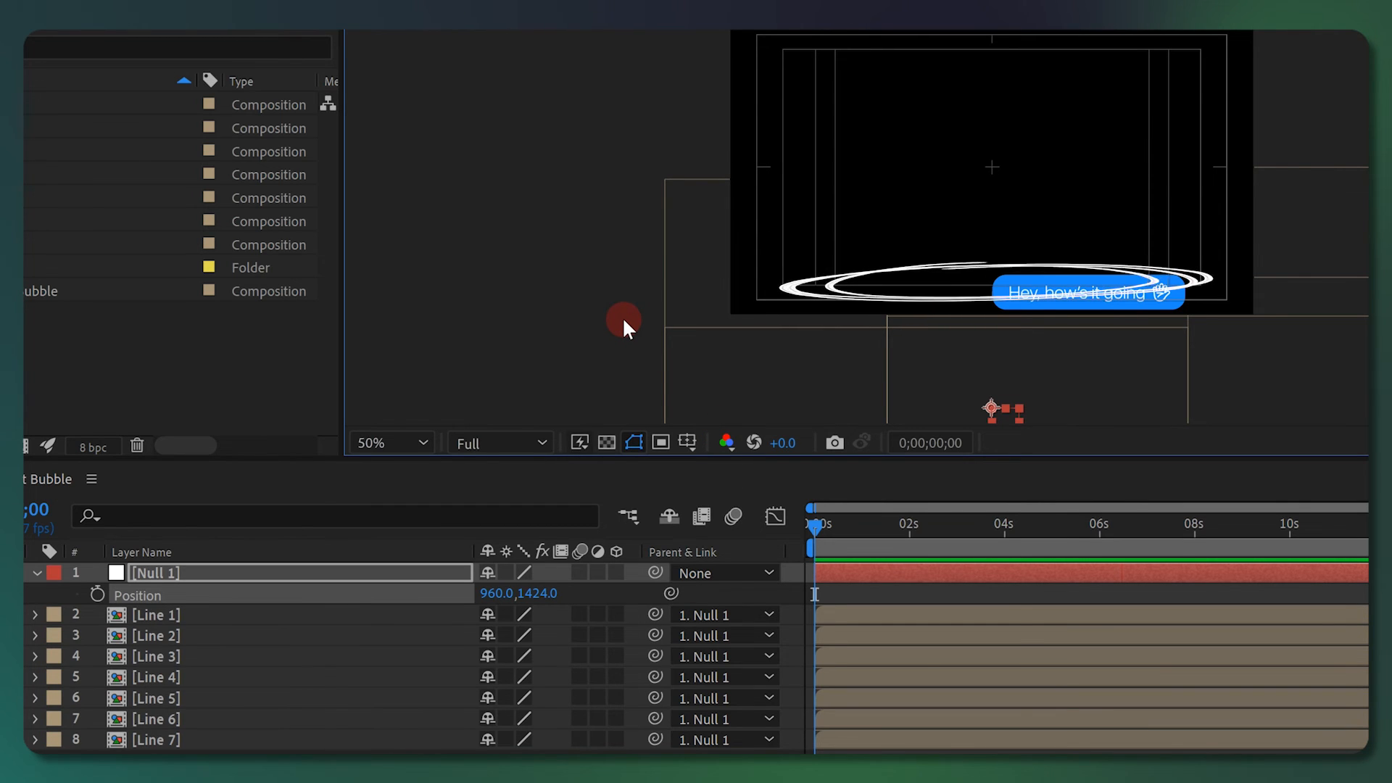
pyautogui.moveTo(533, 593); pyautogui.dragTo(613, 575)
pyautogui.click(98, 593)
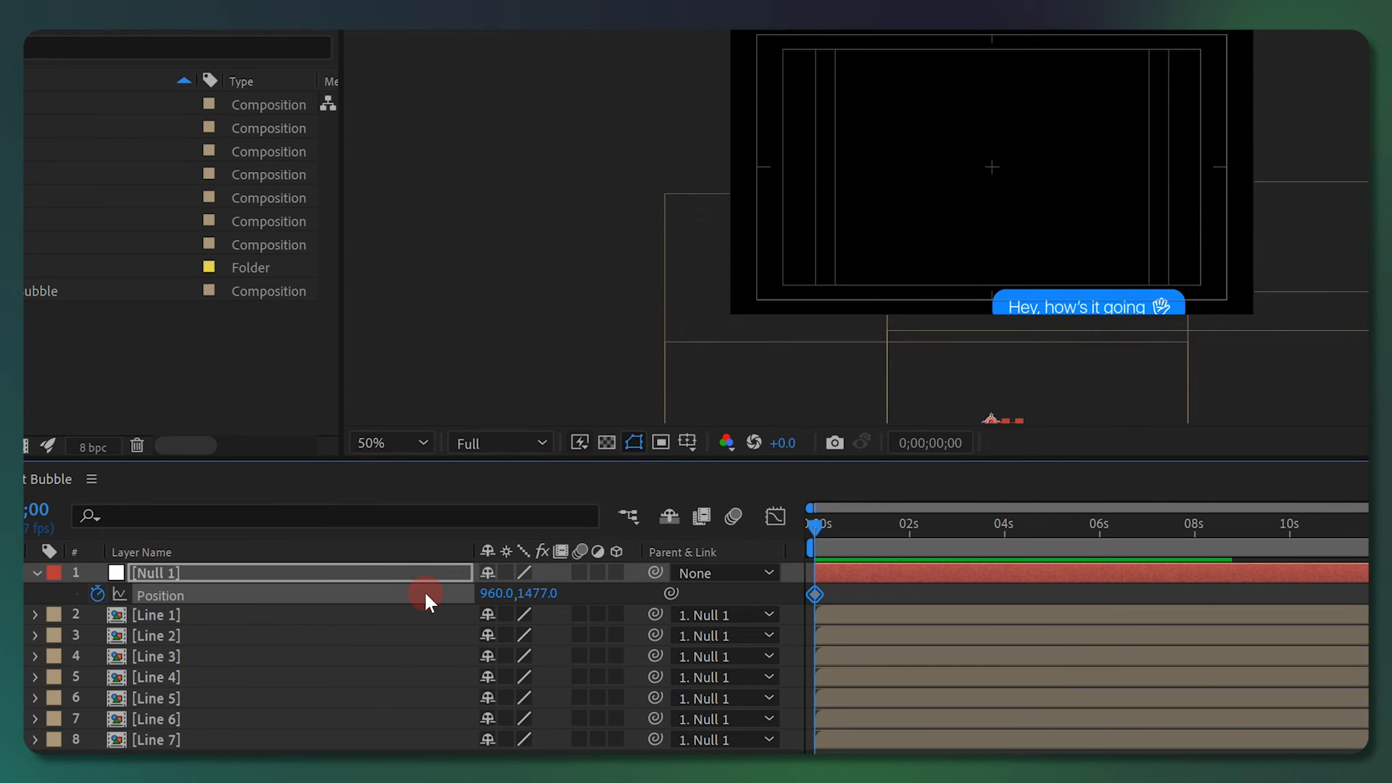
# Step: Keyframe Null 1's Position at 960, 1324 on frame 10 and apply Easy Ease In to that keyframe
pyautogui.hotkey('ctrl', 'shift', 'Right')
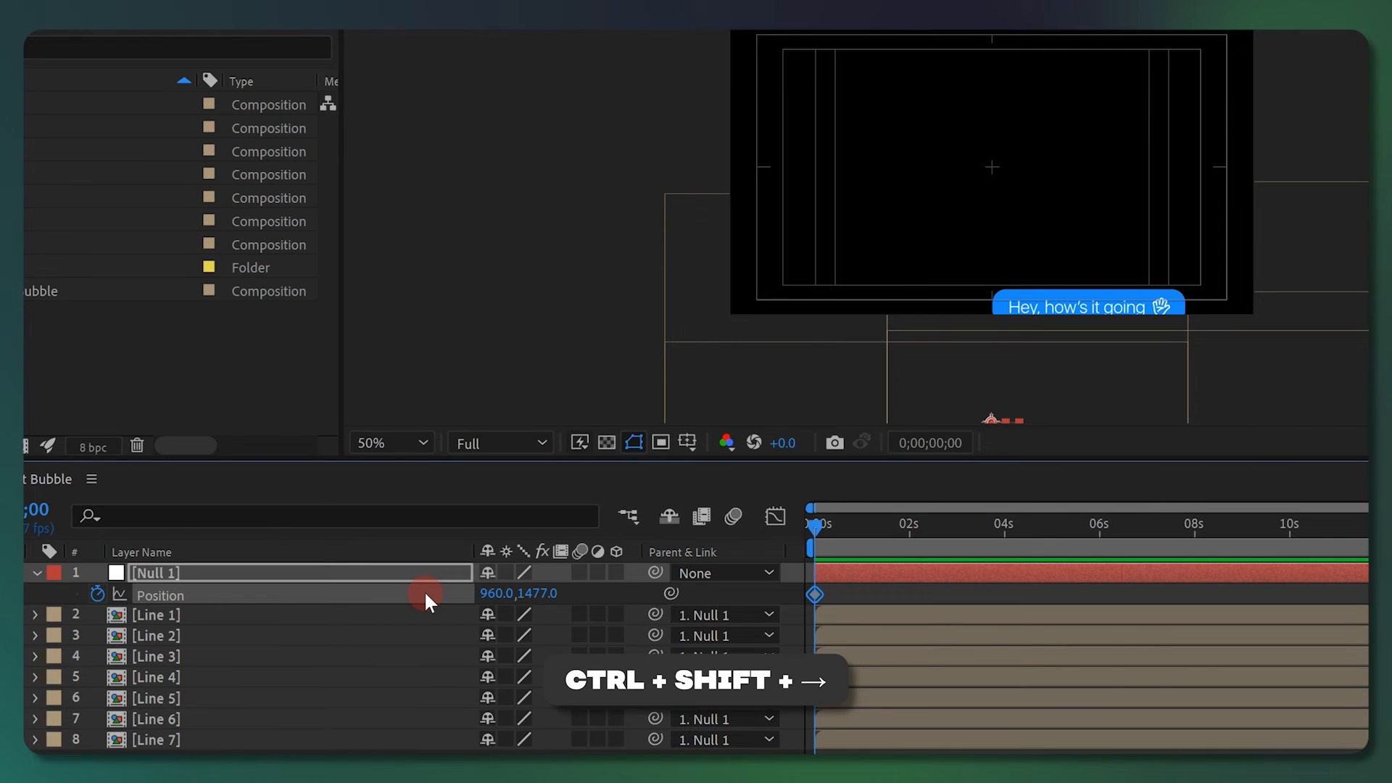
pyautogui.hotkey('ctrl', 'shift', 'Right')
pyautogui.moveTo(544, 595); pyautogui.dragTo(354, 589)
pyautogui.moveTo(1367, 508); pyautogui.dragTo(681, 571)
pyautogui.hotkey('ctrl', 'Down')
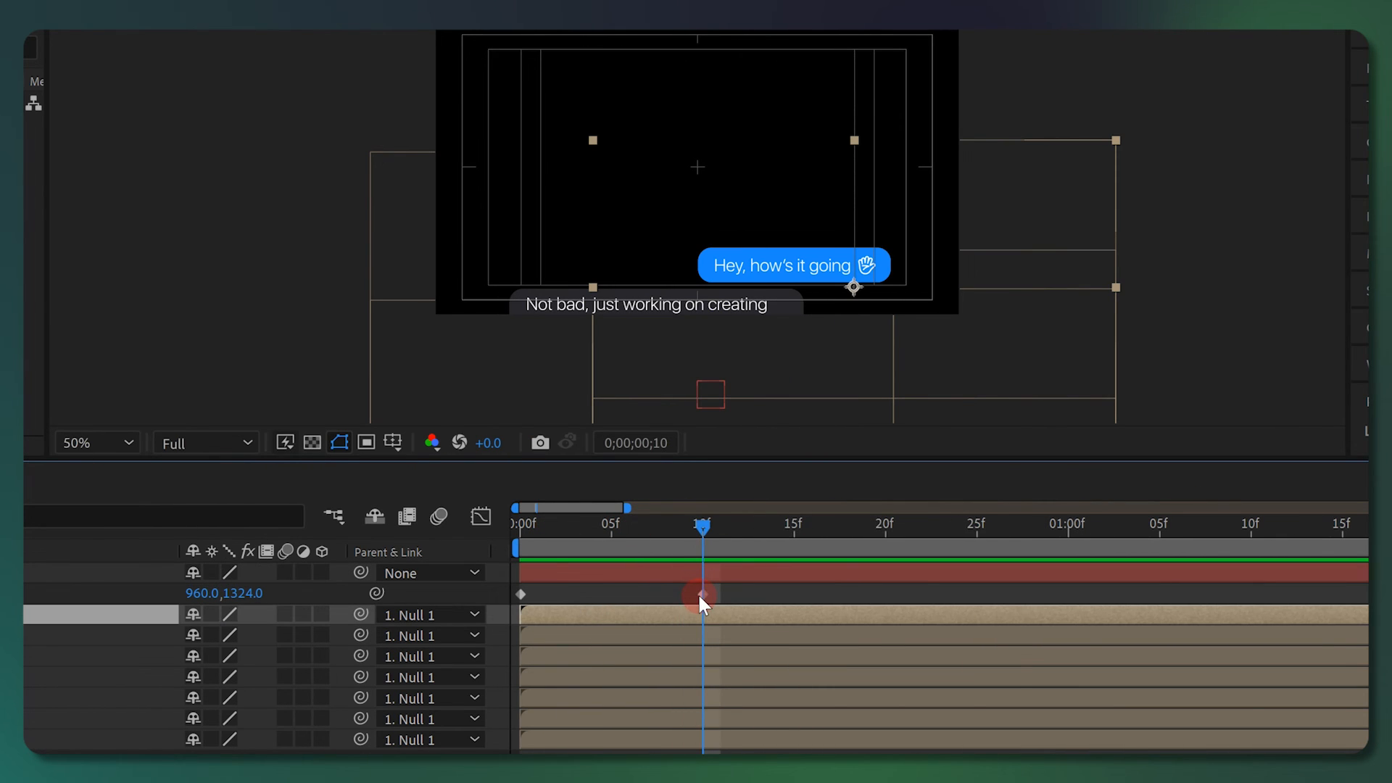
pyautogui.rightClick(700, 596)
pyautogui.moveTo(751, 584)
pyautogui.click(1028, 685)
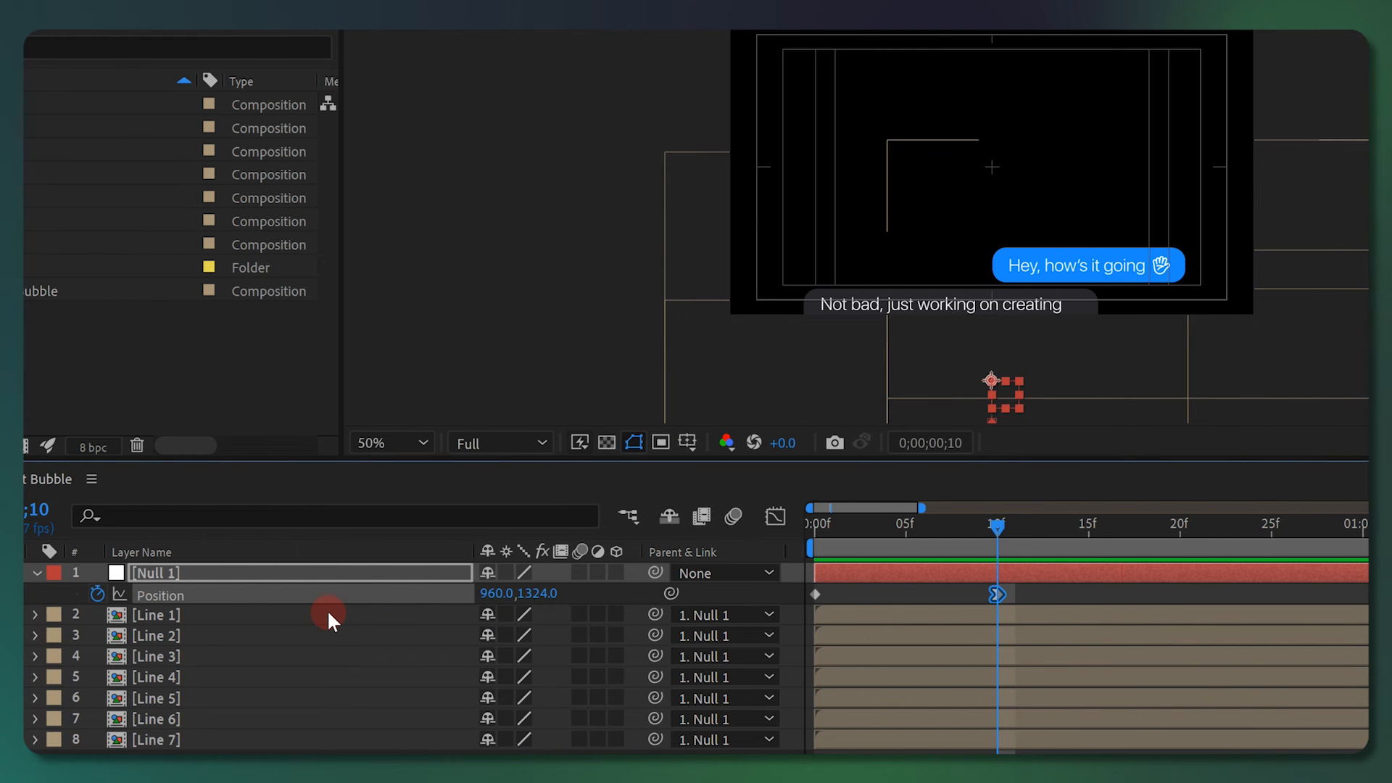
# Step: Keyframe Line 1's Opacity from 0% at frame 0 to 100% at frame 9 and preview the animation
pyautogui.click(327, 610)
pyautogui.press('t')
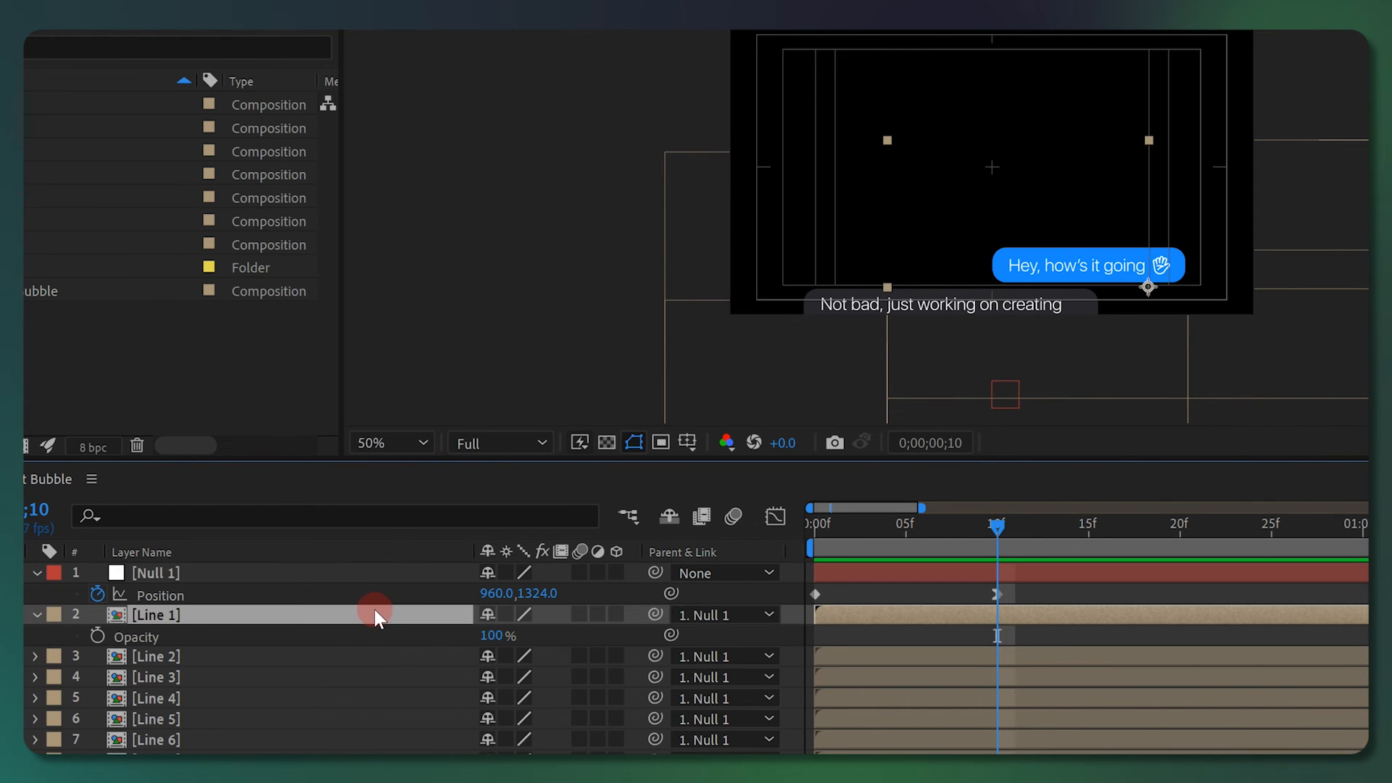
pyautogui.moveTo(497, 638); pyautogui.dragTo(302, 640)
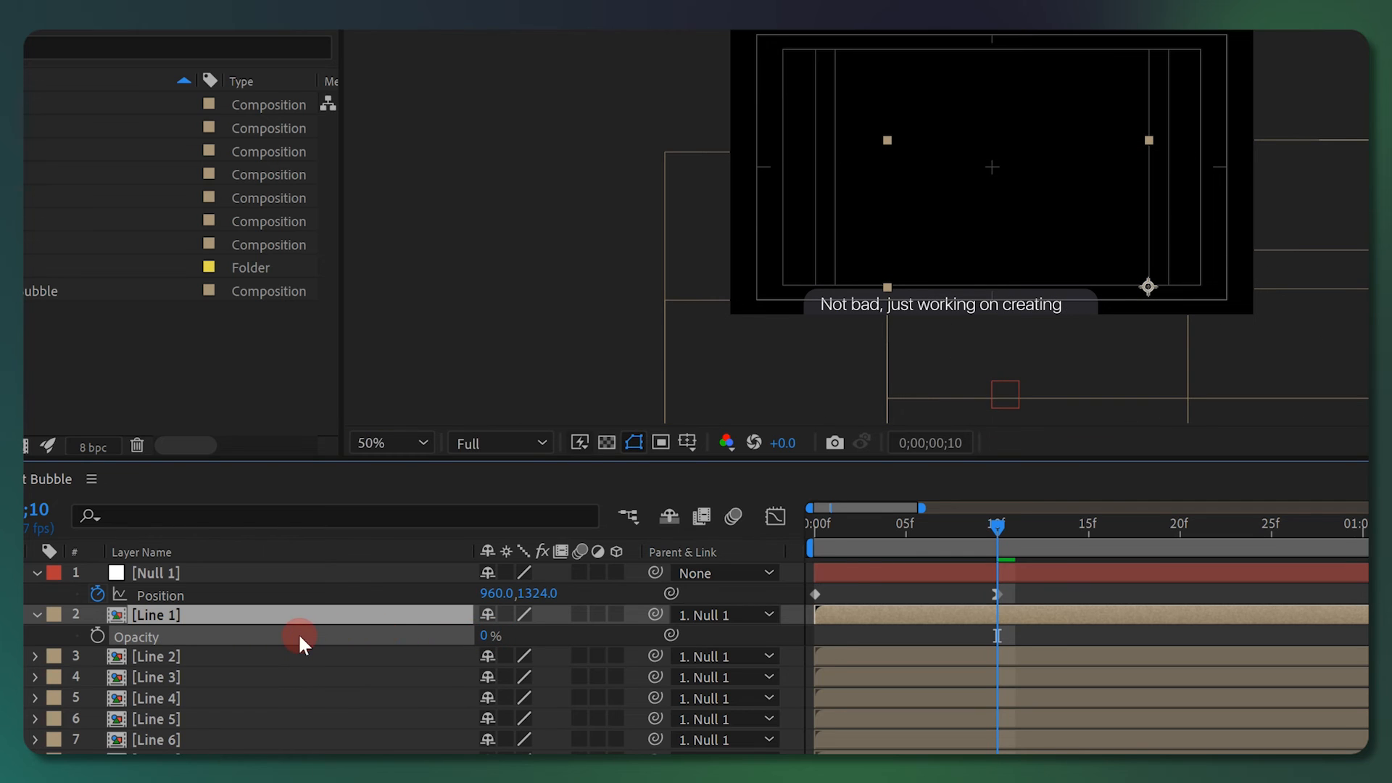
pyautogui.click(807, 533)
pyautogui.click(98, 636)
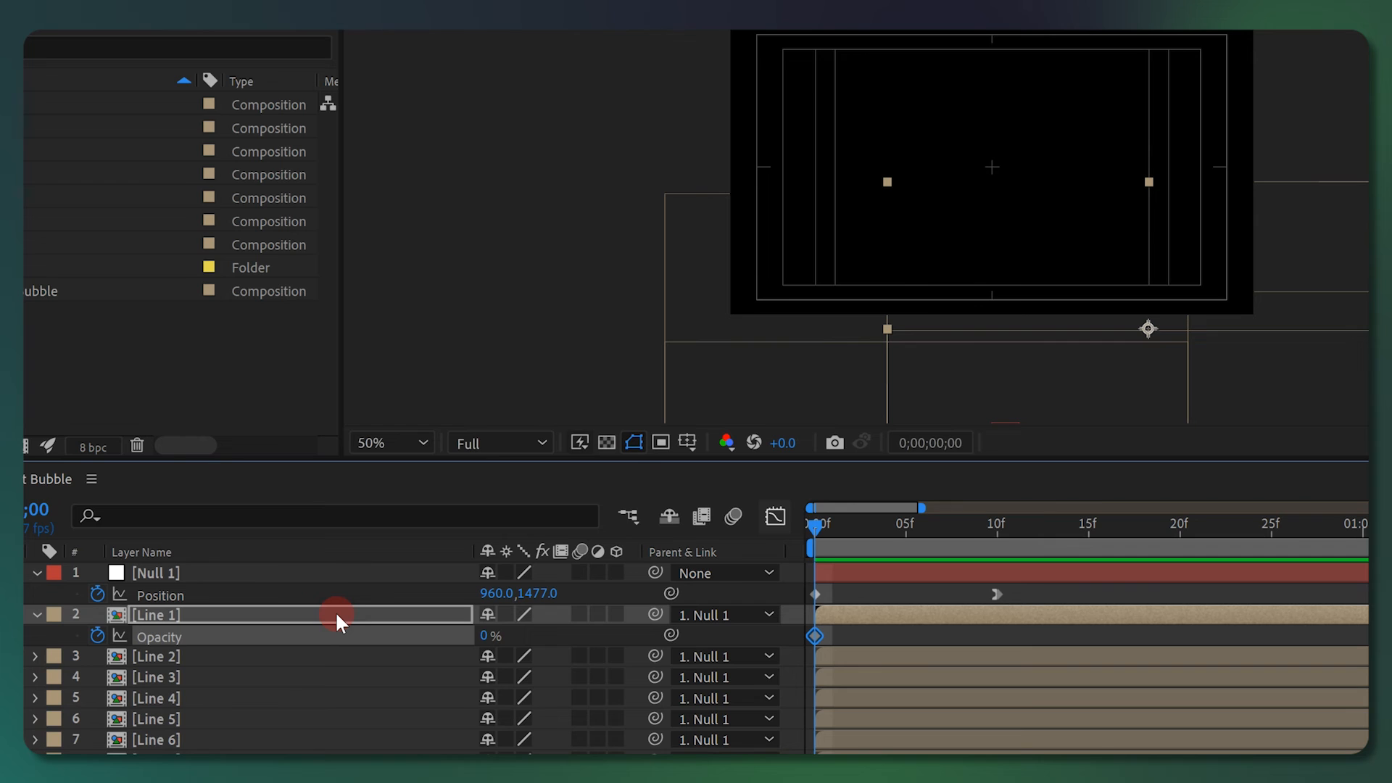
pyautogui.press('k')
pyautogui.press('pageup')
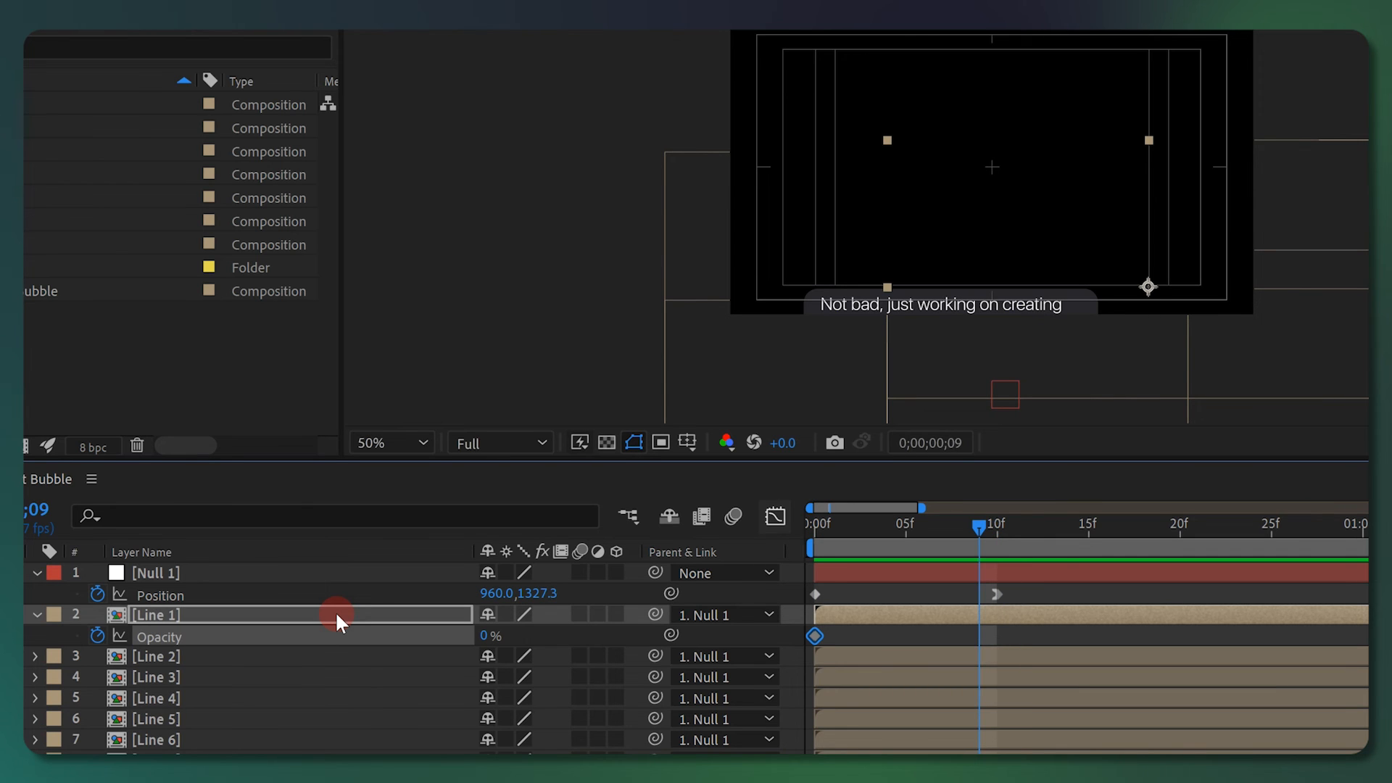
pyautogui.moveTo(486, 636); pyautogui.dragTo(612, 634)
pyautogui.press('space')
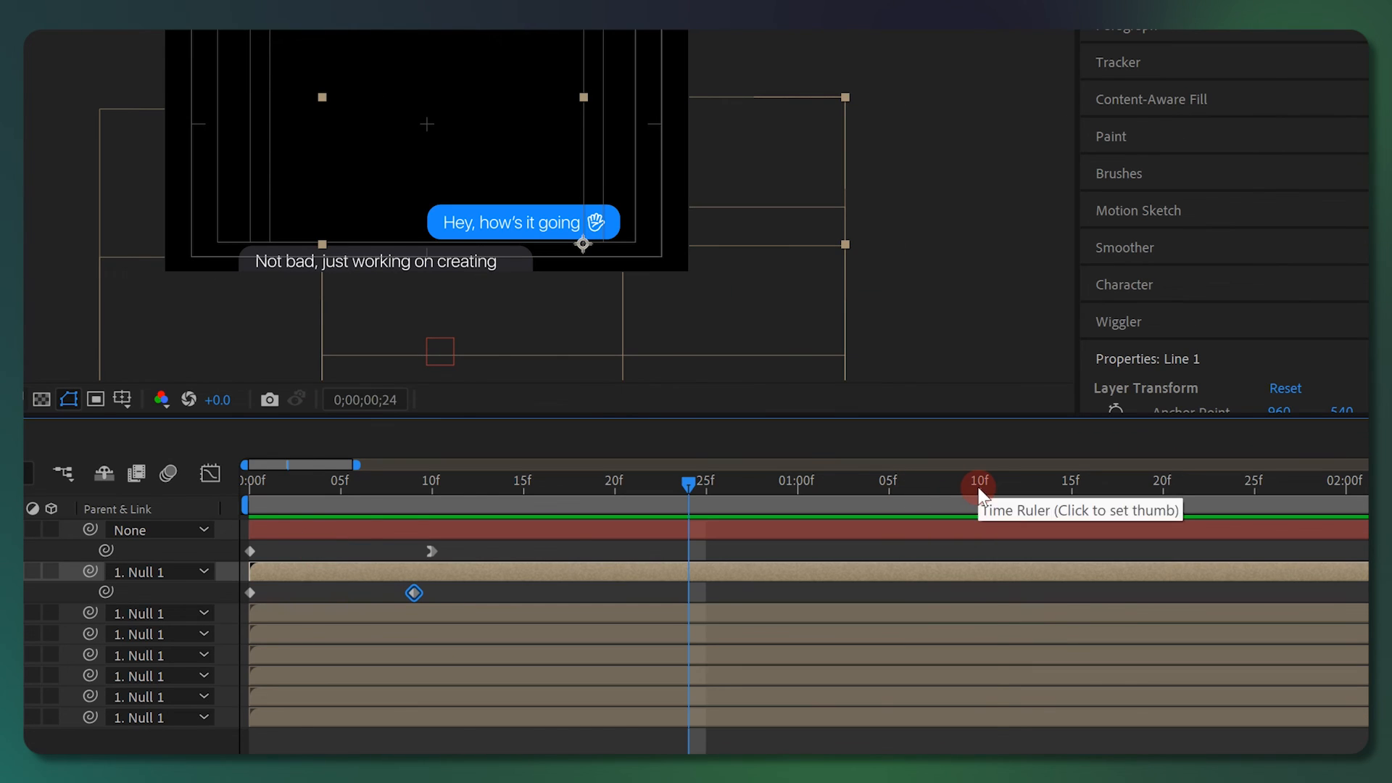
# Step: Add a holding Position keyframe for Null 1 at 0;00;01;10 with its value unchanged
pyautogui.click(979, 485)
pyautogui.click(745, 554)
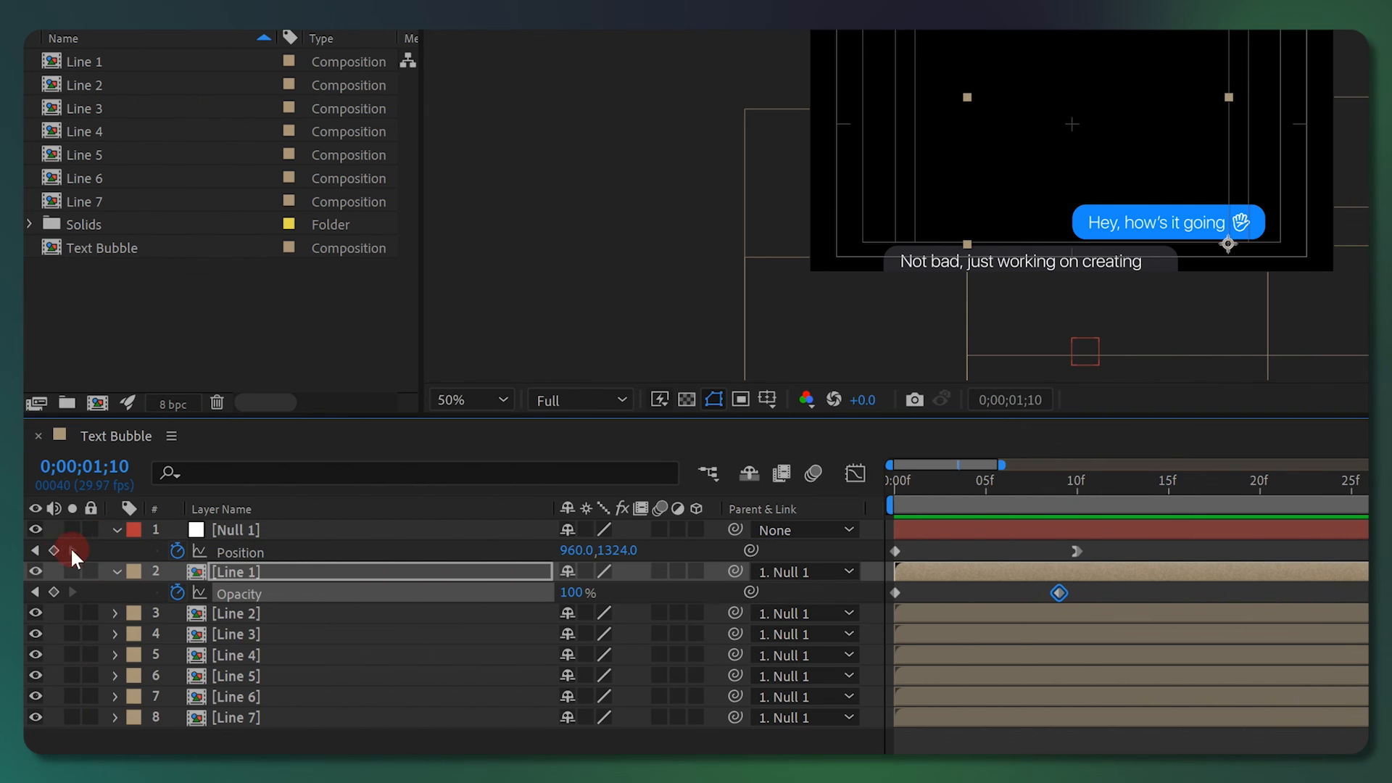
pyautogui.click(52, 550)
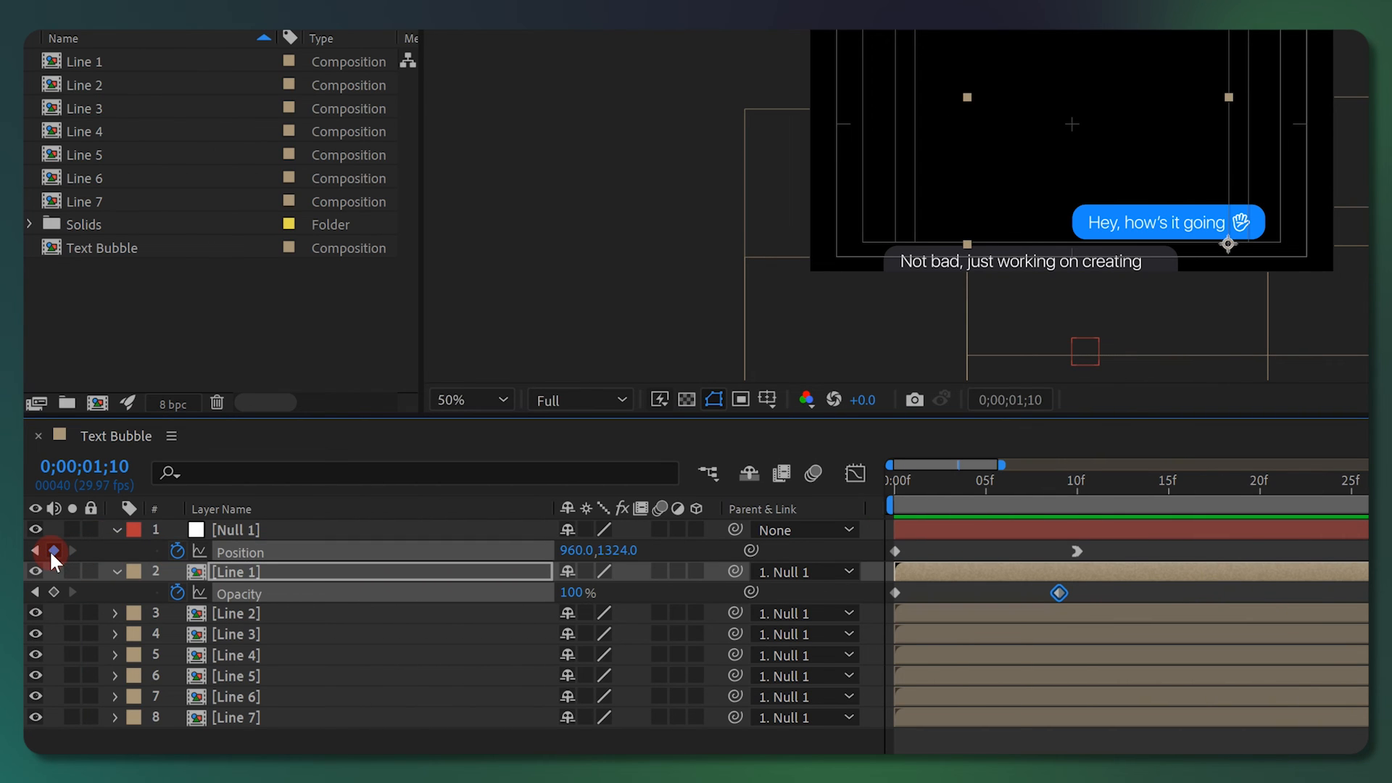
# Step: Move Null 1 up to 960, 1056 at 0;00;01;20 and apply Easy Ease In to that Position keyframe
pyautogui.hotkey('shift', 'pagedown')
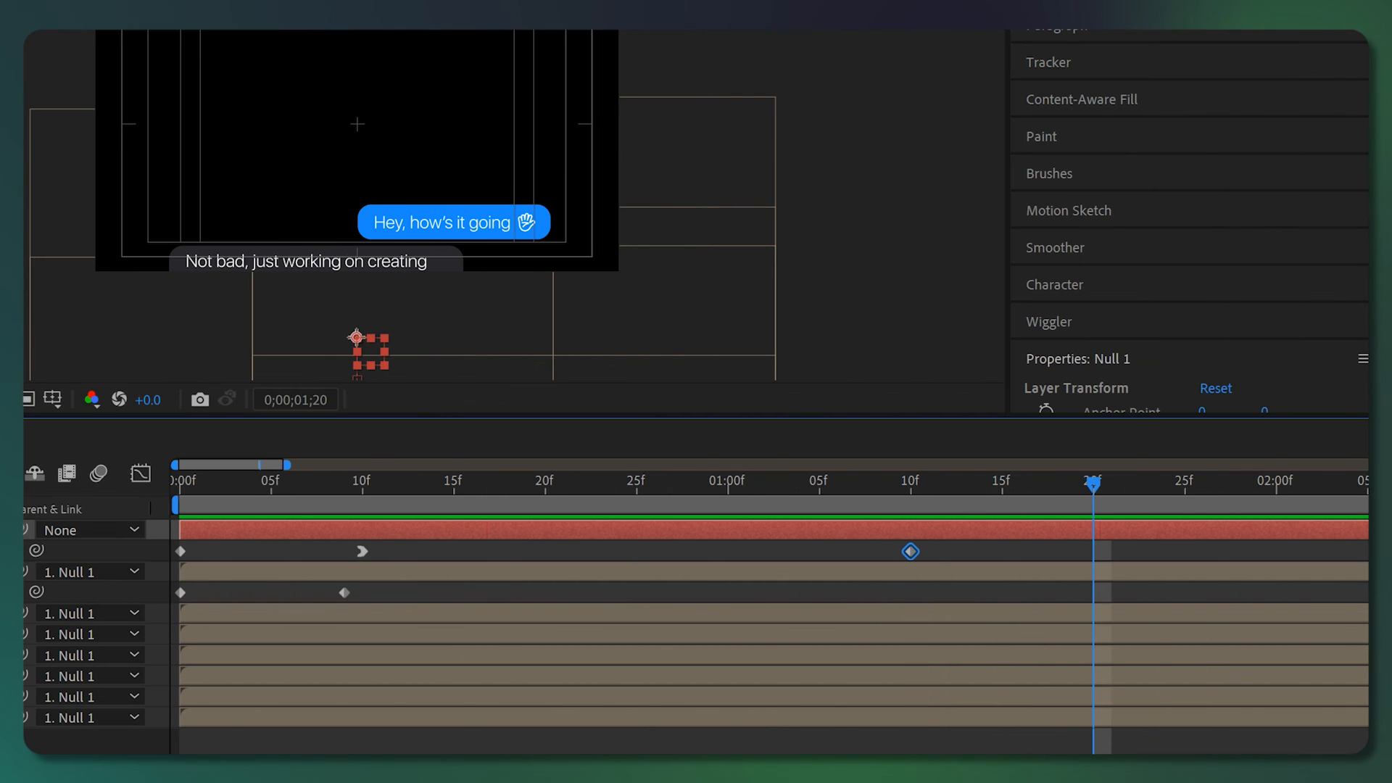
pyautogui.hotkey('shift', 'Up')
pyautogui.hotkey('shift', 'Up')
pyautogui.hotkey('shift', 'Up')
pyautogui.hotkey('shift', 'Up')
pyautogui.hotkey('shift', 'Up')
pyautogui.hotkey('shift', 'Up')
pyautogui.hotkey('shift', 'Up')
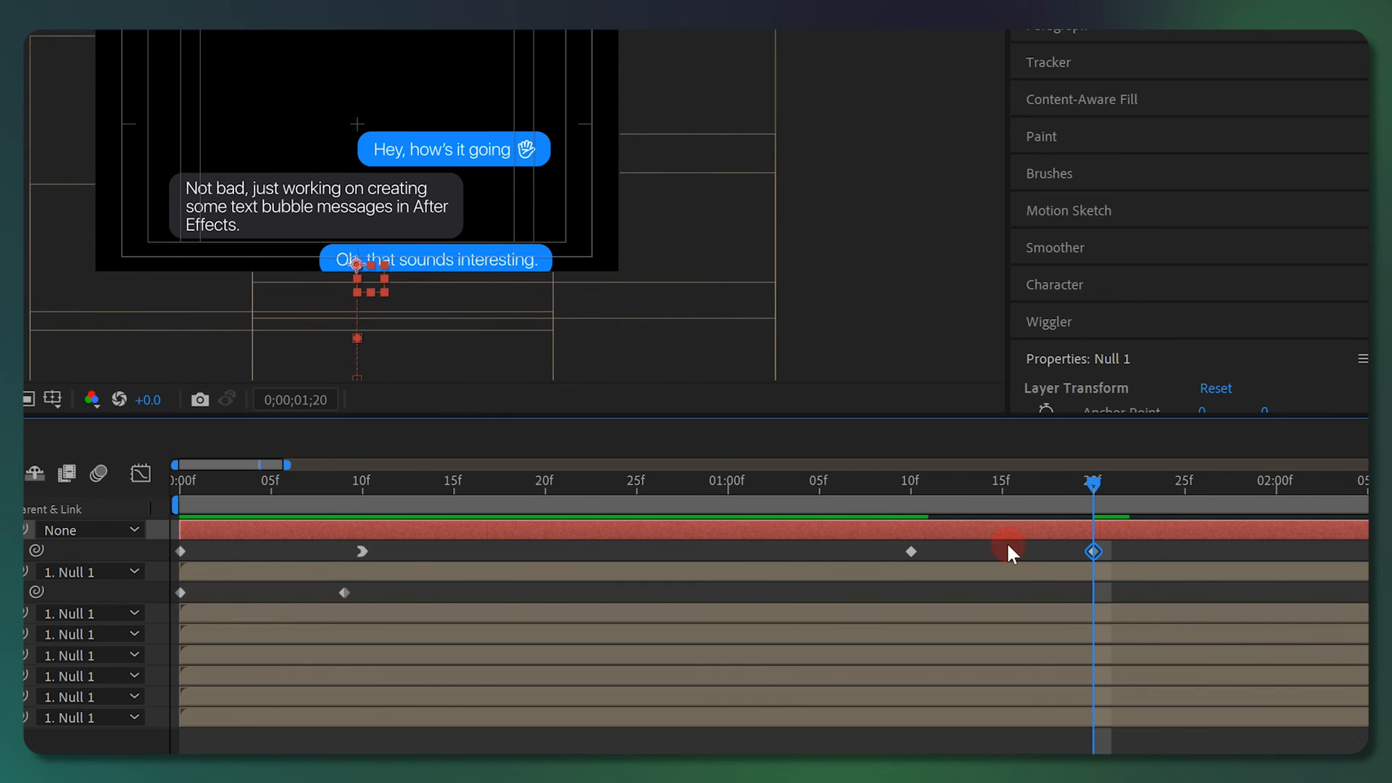
pyautogui.rightClick(1093, 553)
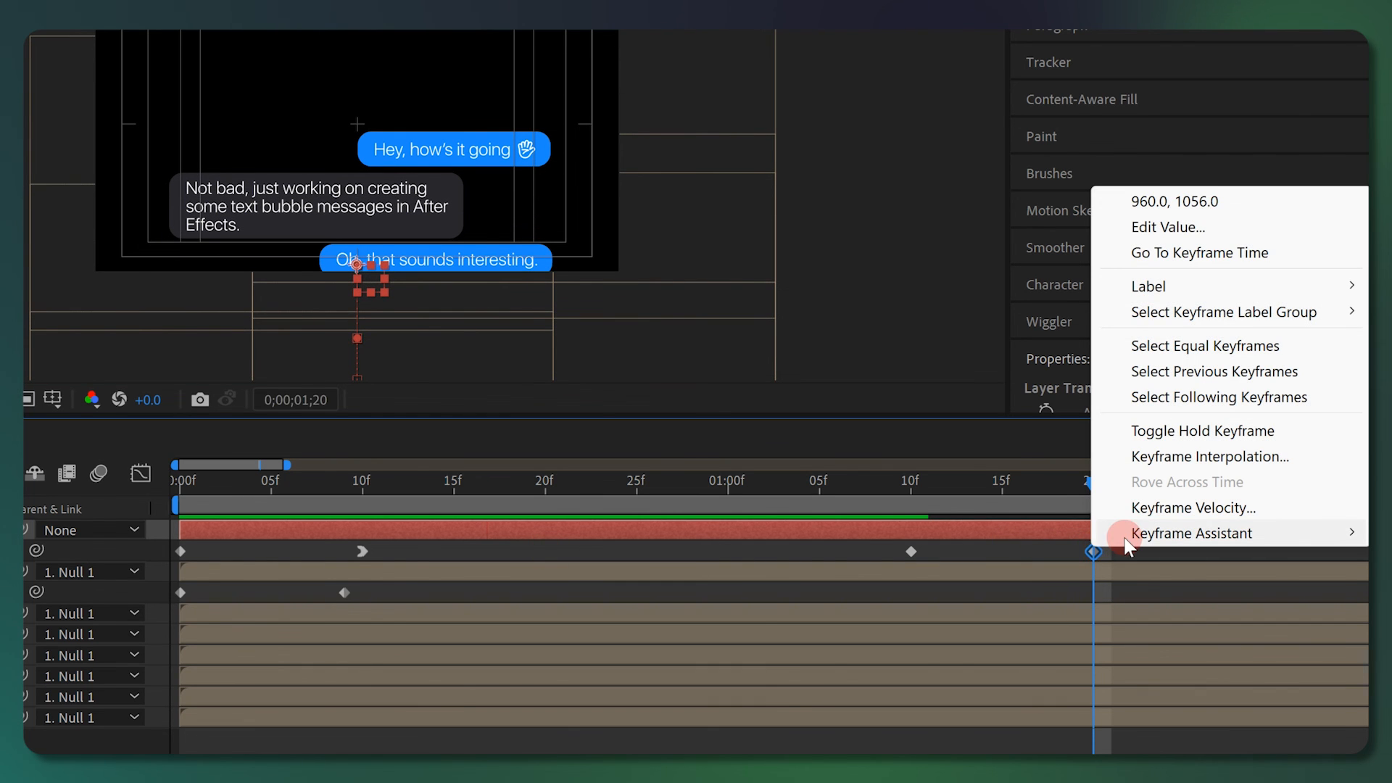
pyautogui.click(1124, 534)
pyautogui.click(895, 628)
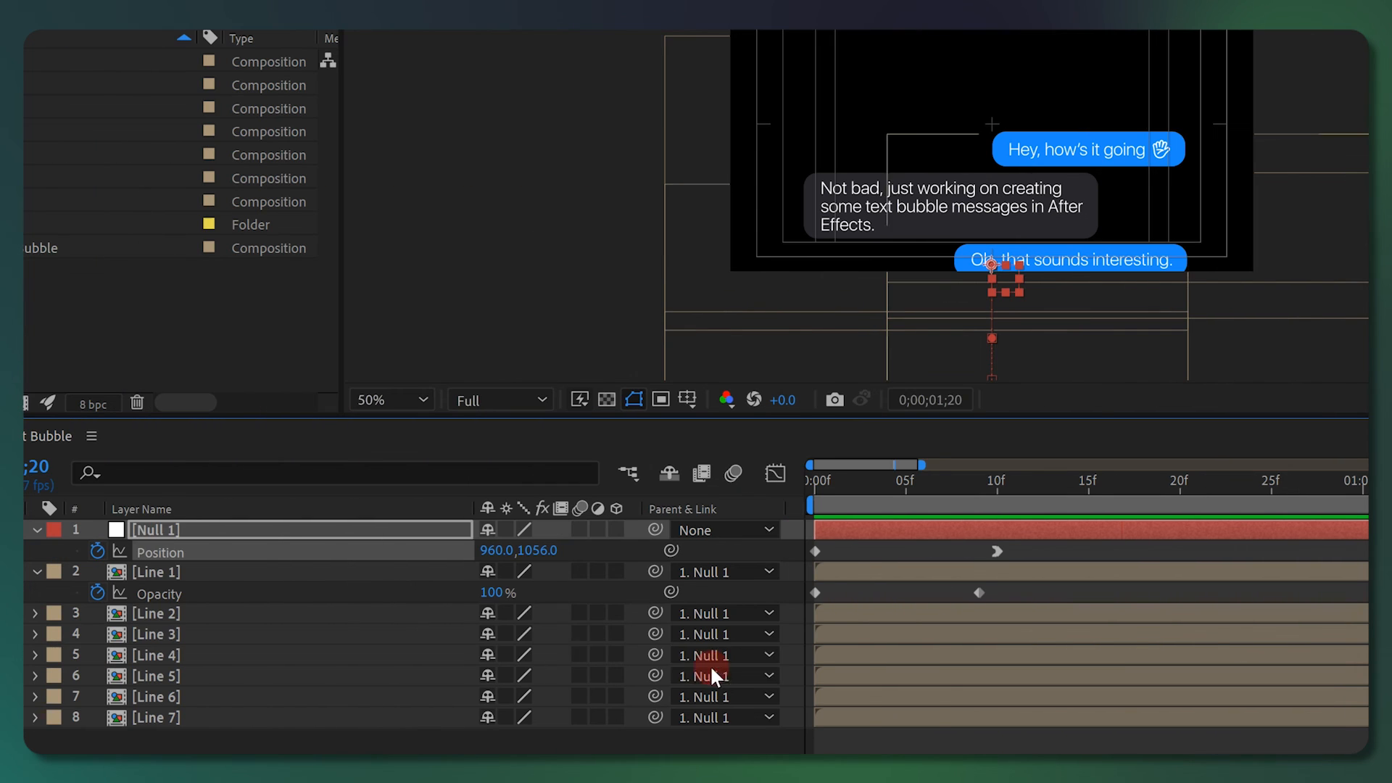
# Step: Keyframe Line 2's Opacity from 0% at 0;00;01;10 to 100% at 0;00;01;19
pyautogui.click(280, 612)
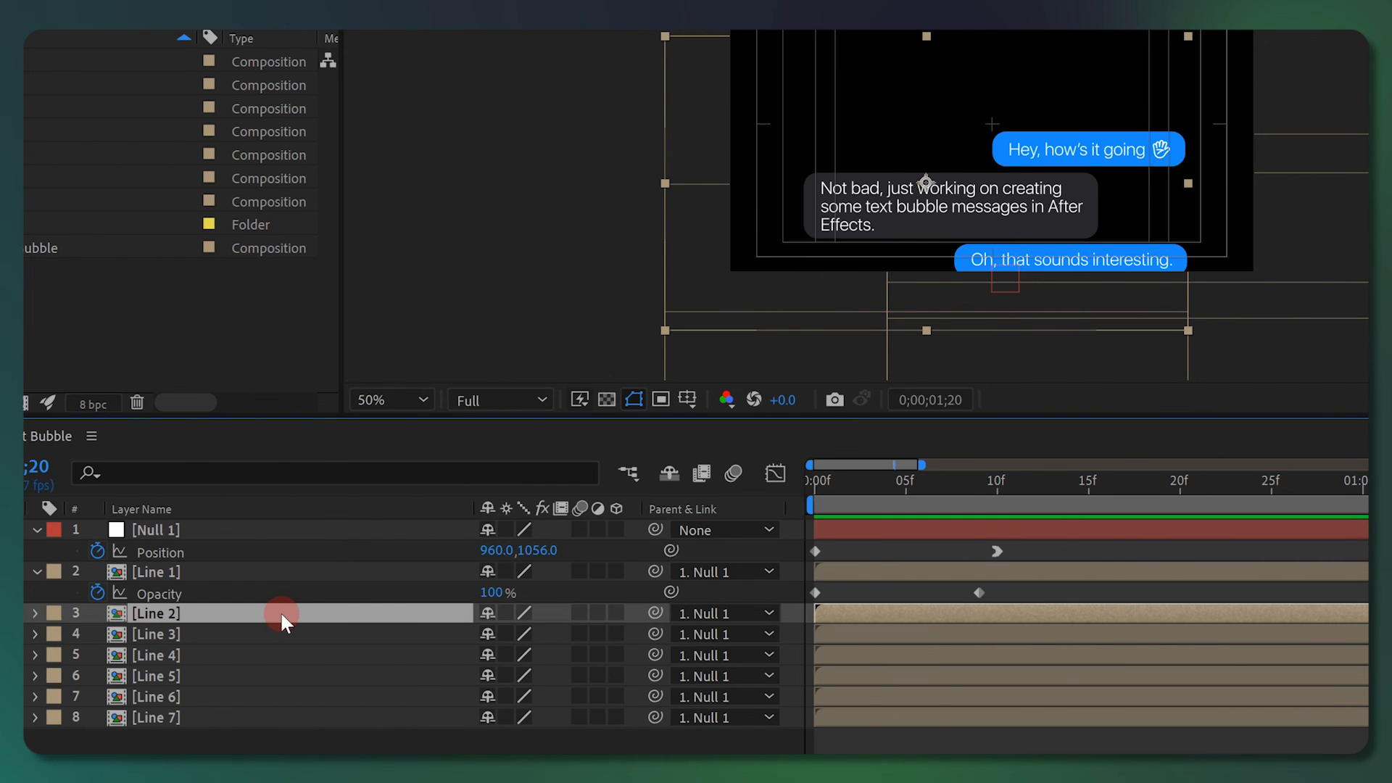
pyautogui.press('t')
pyautogui.moveTo(503, 631); pyautogui.dragTo(296, 638)
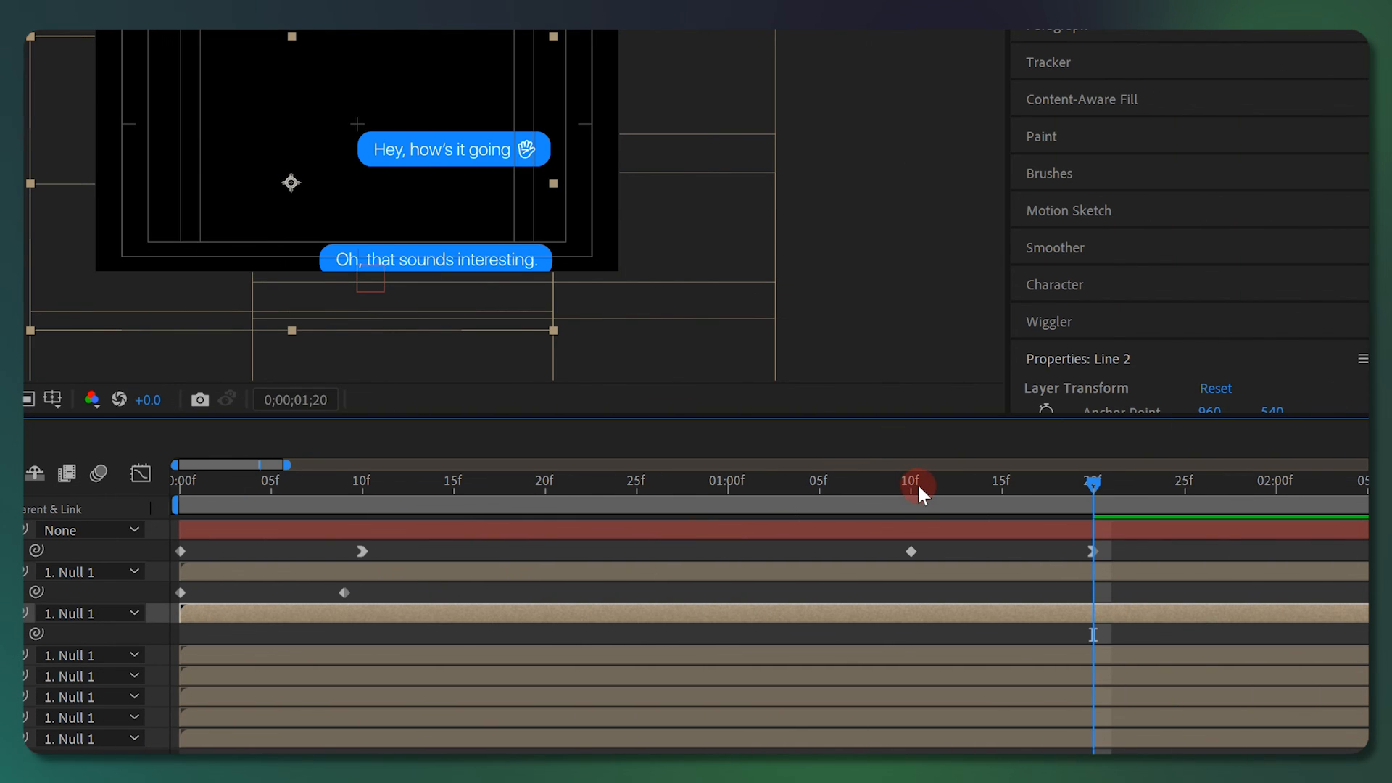
pyautogui.click(917, 488)
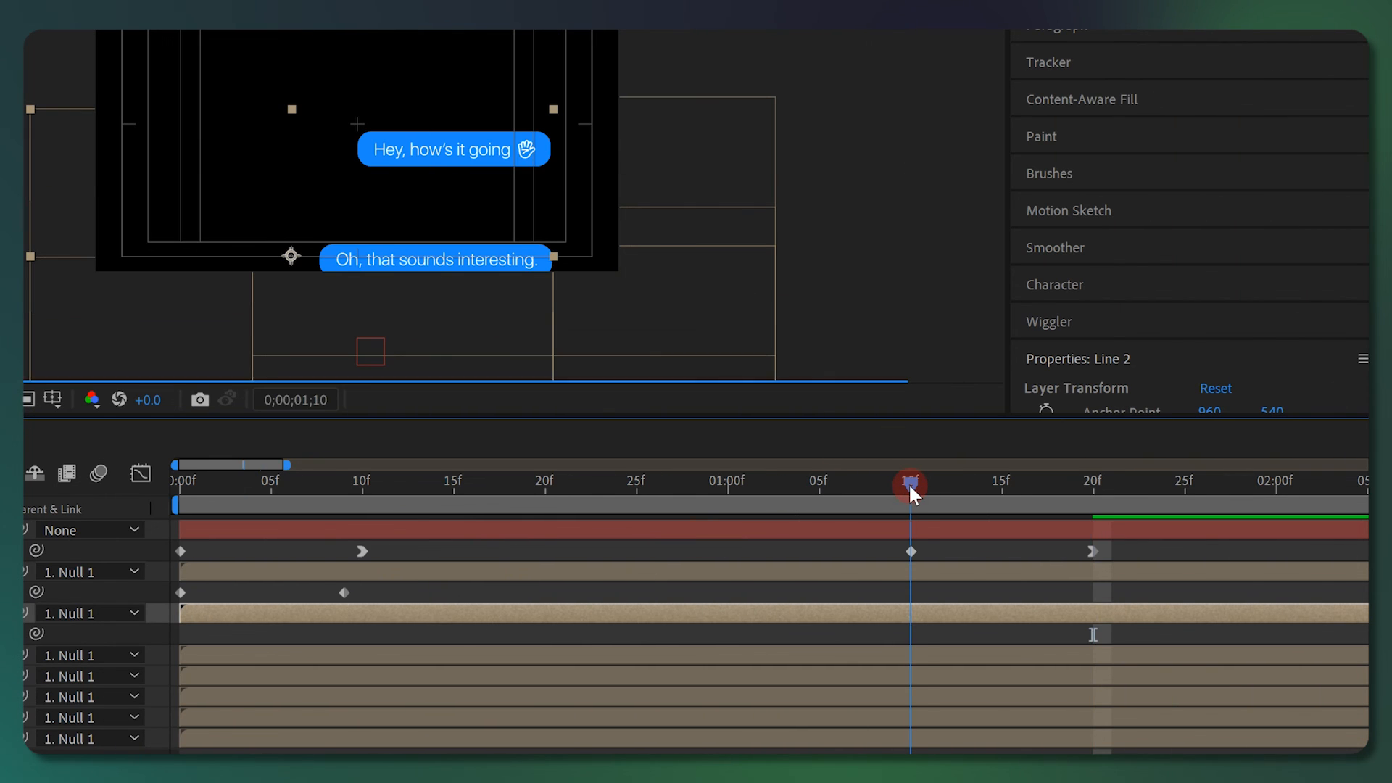
pyautogui.click(870, 573)
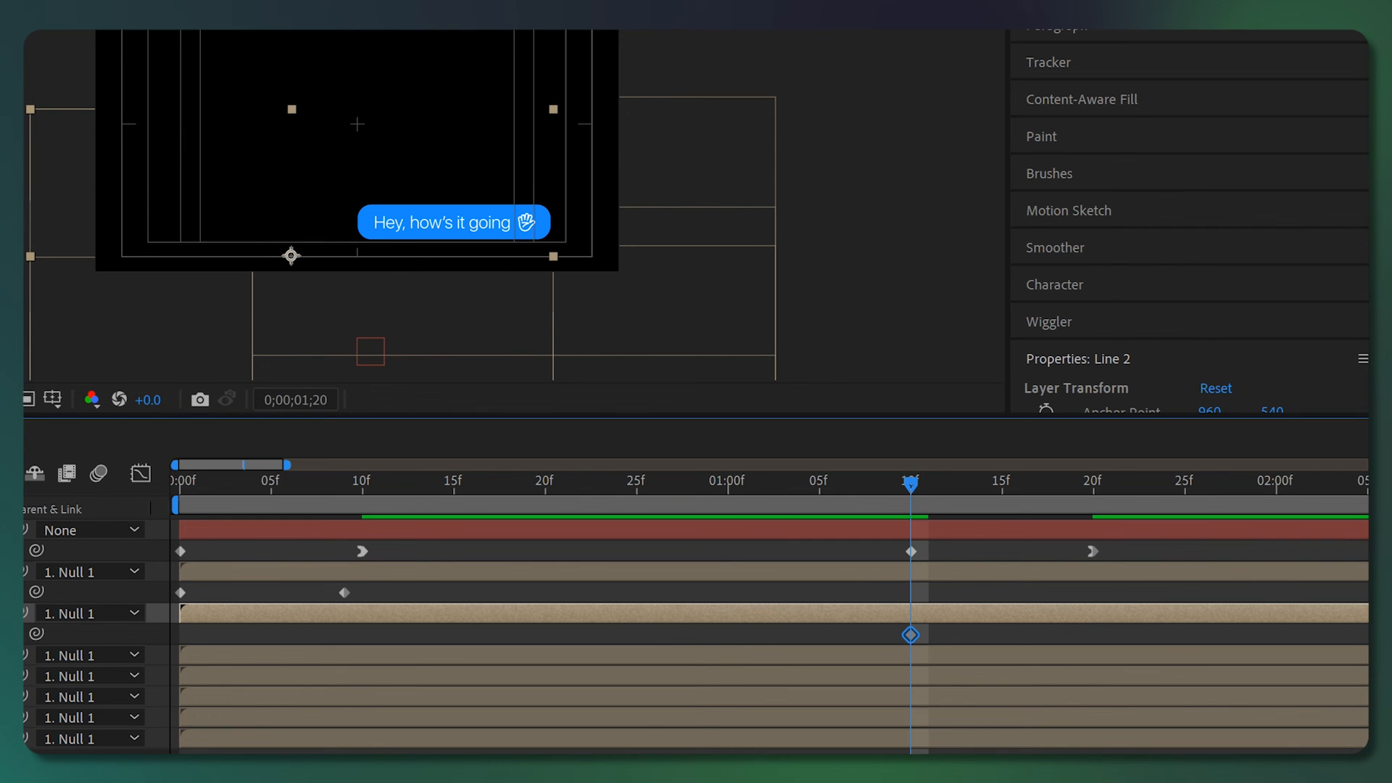
pyautogui.hotkey('shift', 'pagedown')
pyautogui.press('pageup')
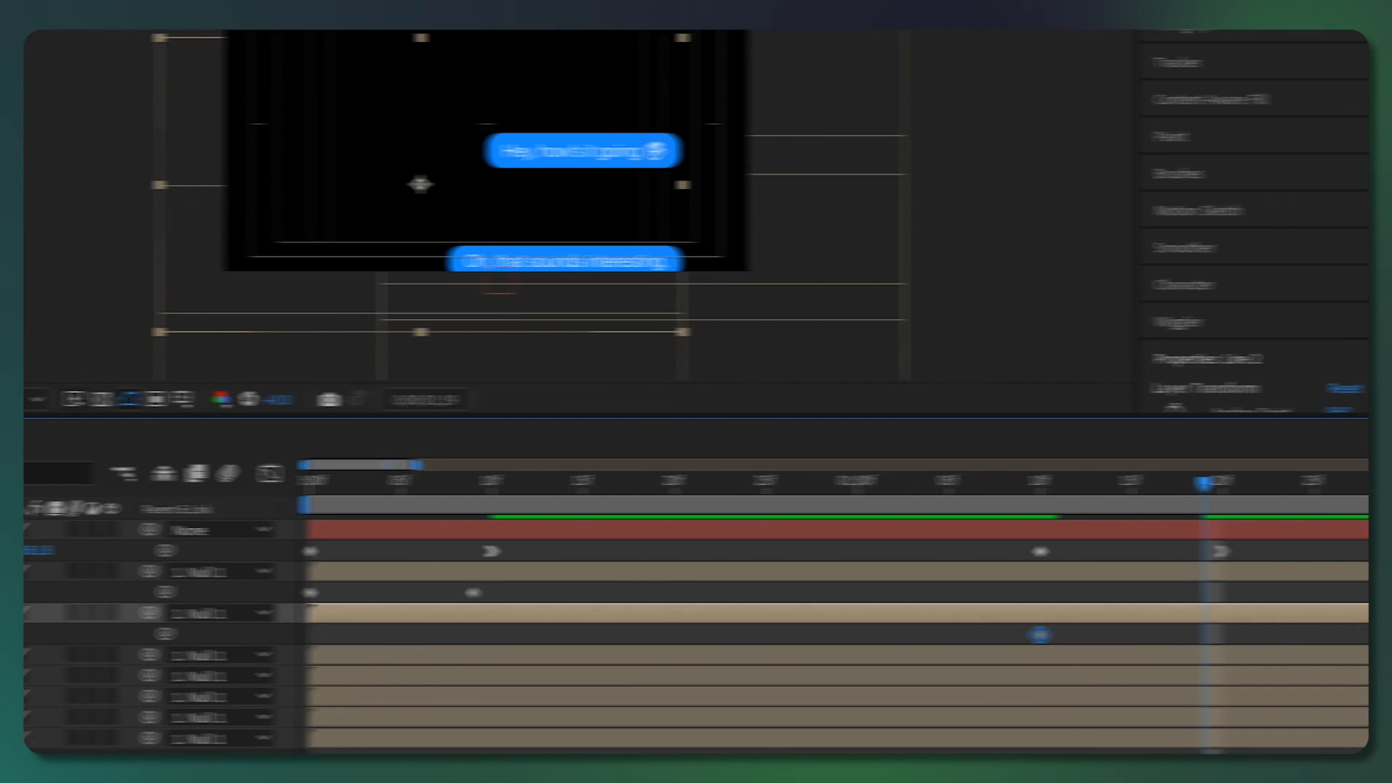
pyautogui.moveTo(87, 637); pyautogui.dragTo(261, 638)
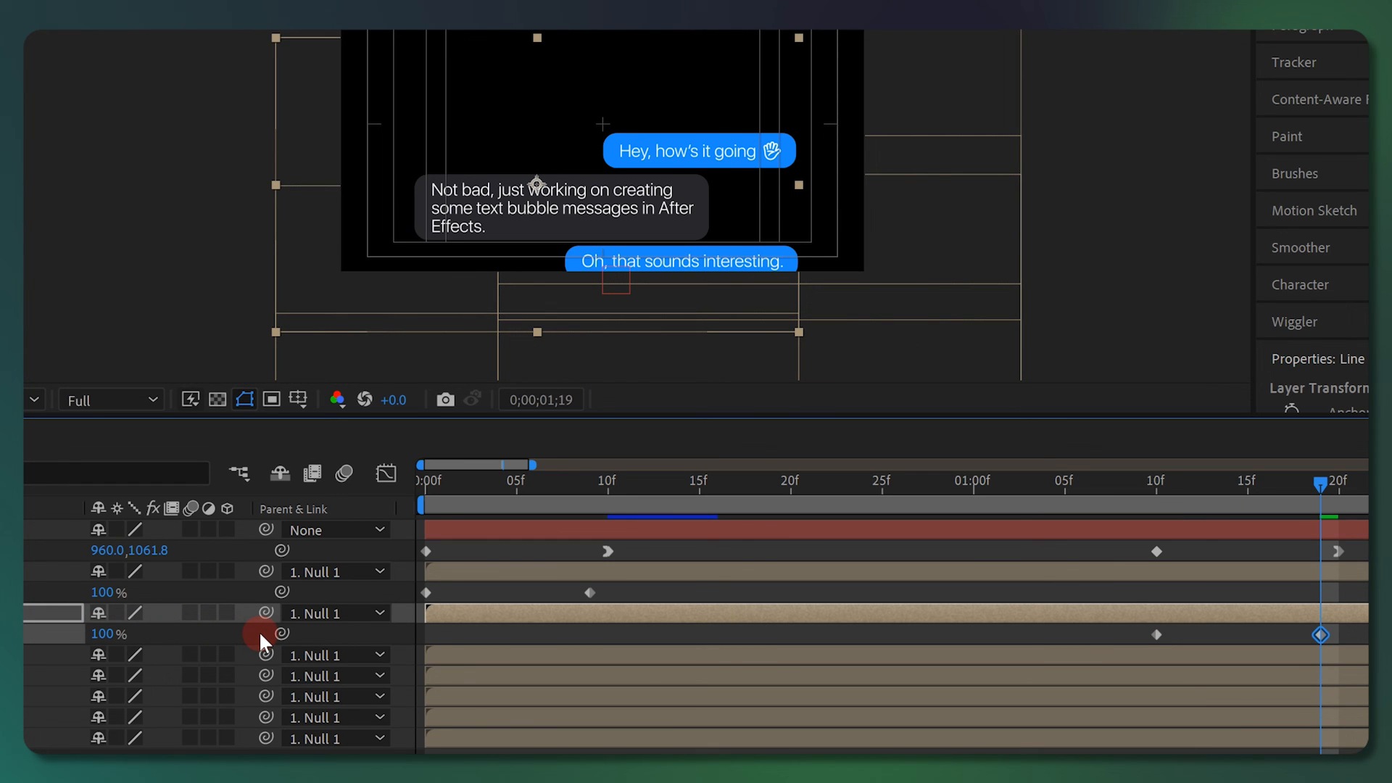